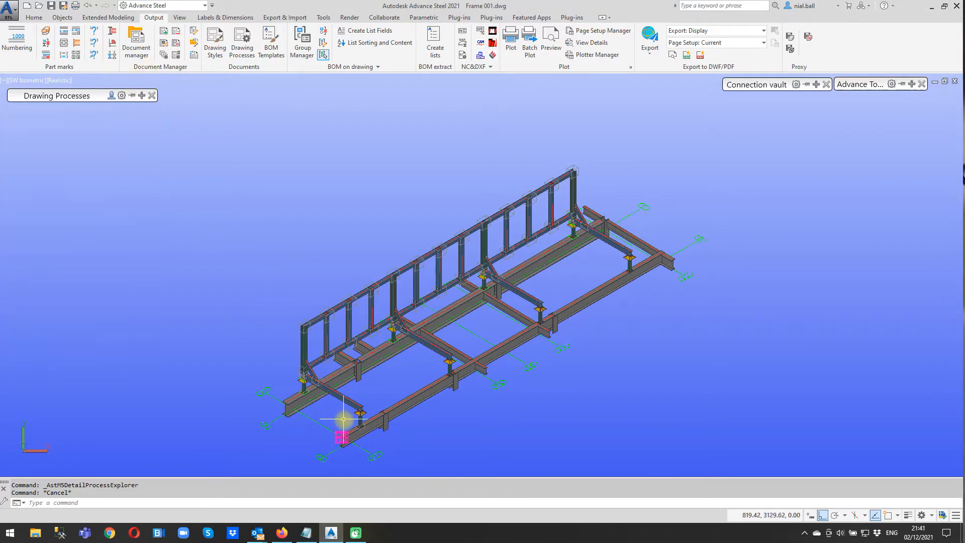
# Delete the up-to-date detail drawing [GA] - 0001 (A1).dwg from the model's derived documents, including its file
pyautogui.click(136, 42)
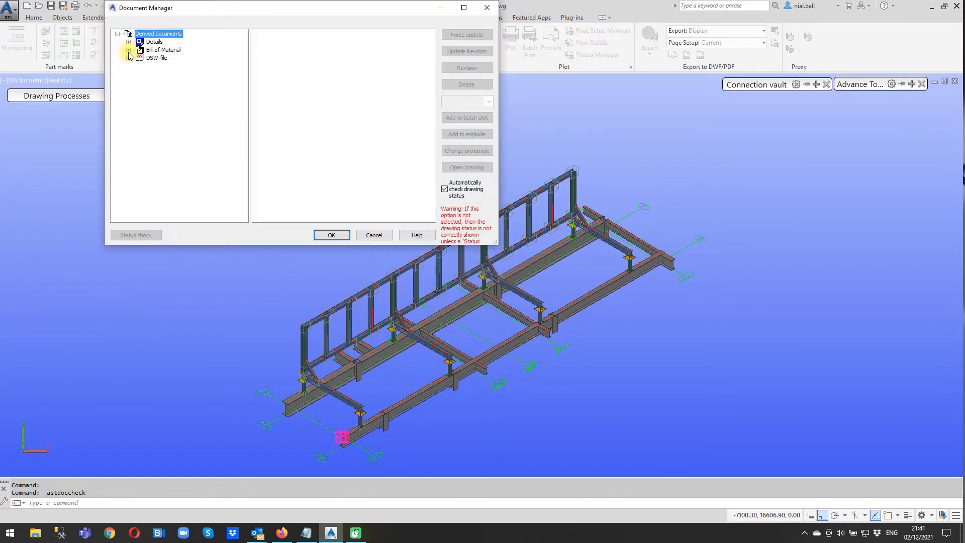
pyautogui.click(129, 43)
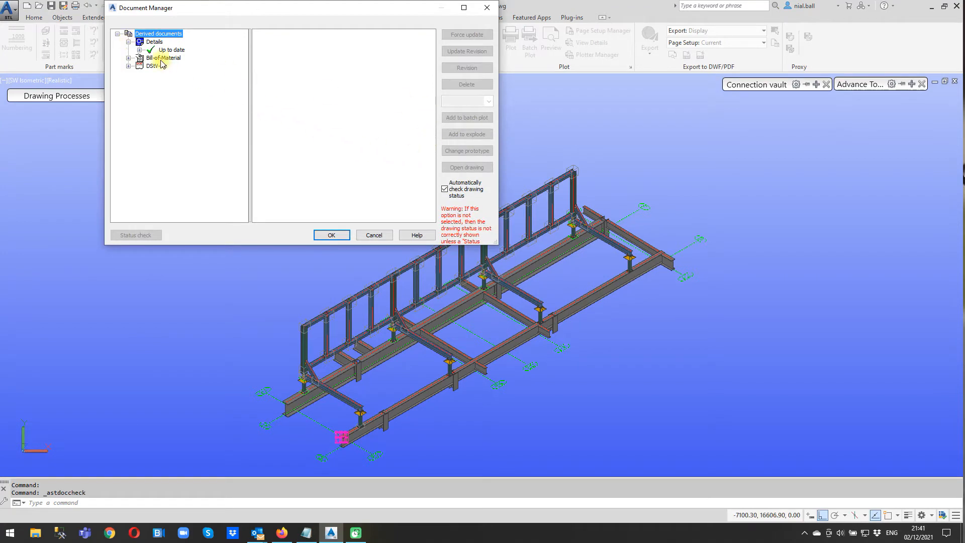
pyautogui.click(140, 50)
pyautogui.click(187, 58)
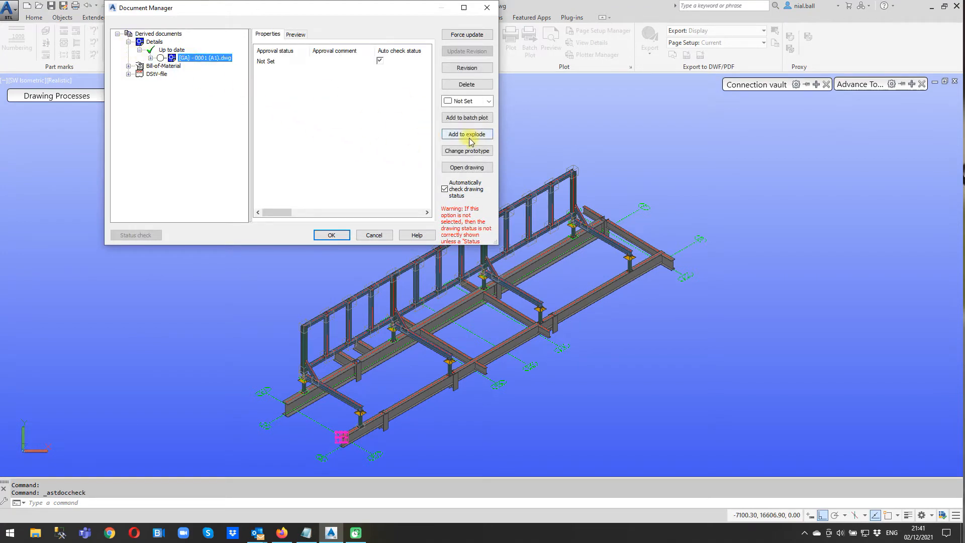
pyautogui.click(466, 85)
pyautogui.click(333, 234)
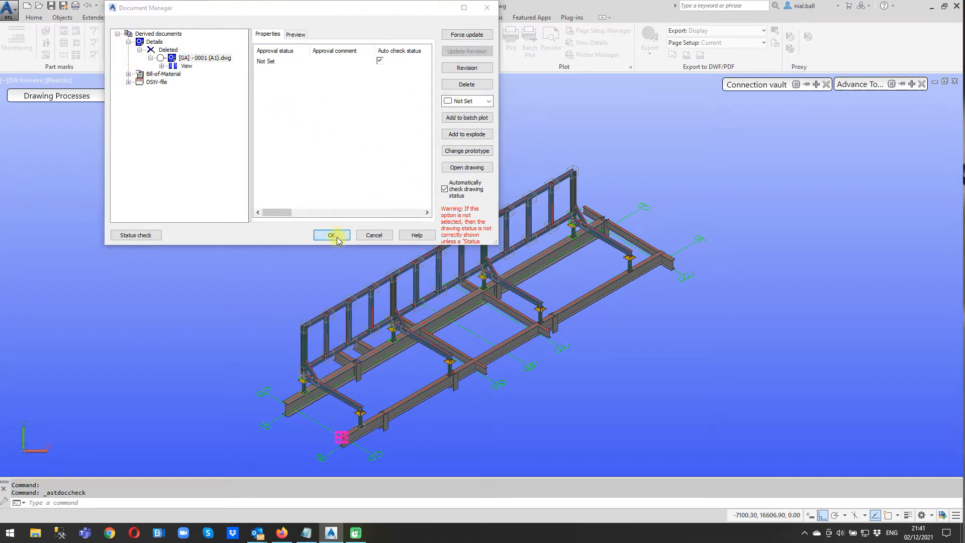
pyautogui.click(517, 295)
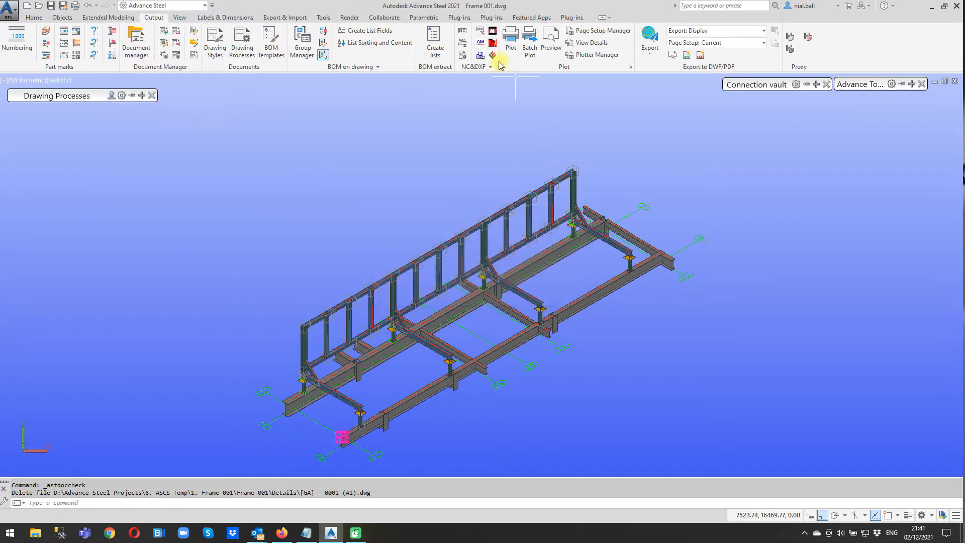
# Create an A1 drawing from the camera at the frame's near corner with the AS - Cameras - Selected - A1 process, keeping drawing number 1
pyautogui.click(341, 433)
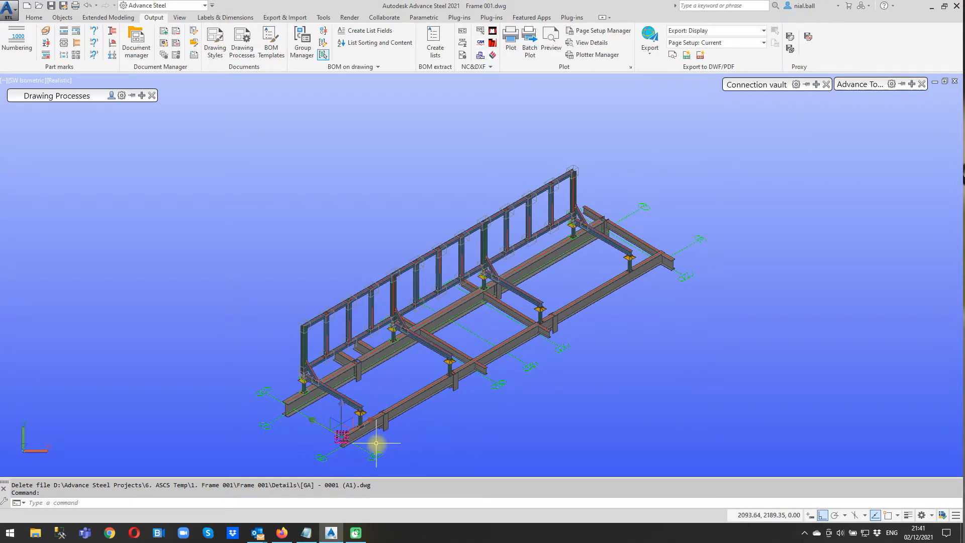
pyautogui.moveTo(70, 100)
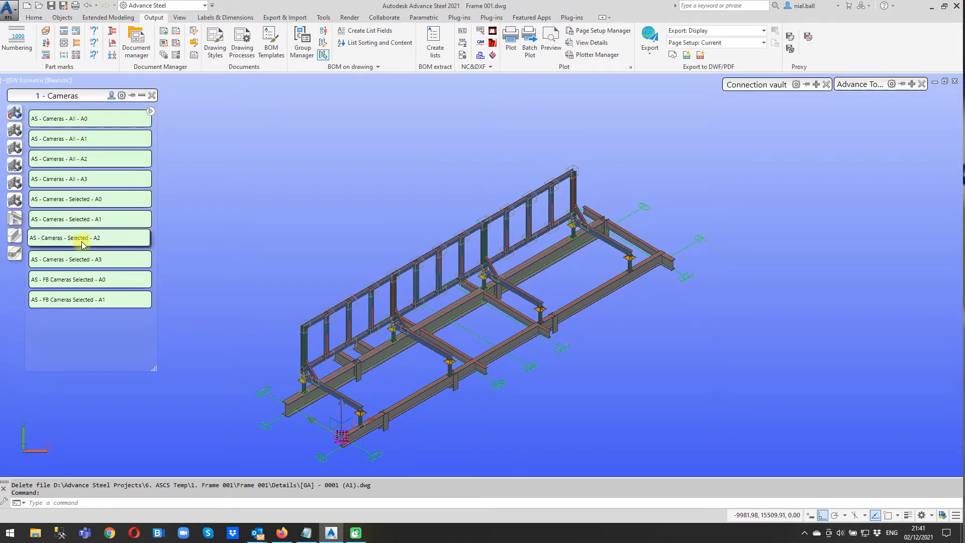
pyautogui.click(111, 95)
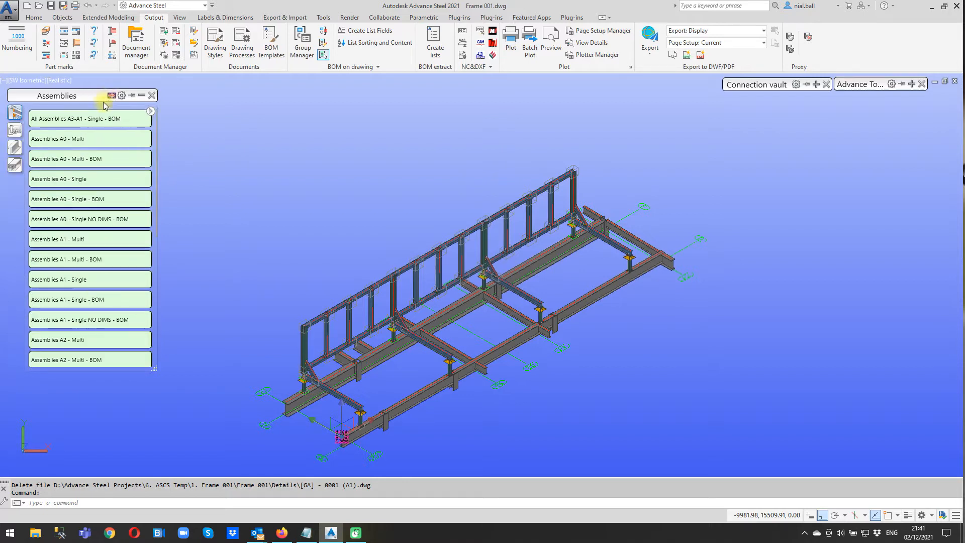
pyautogui.click(14, 130)
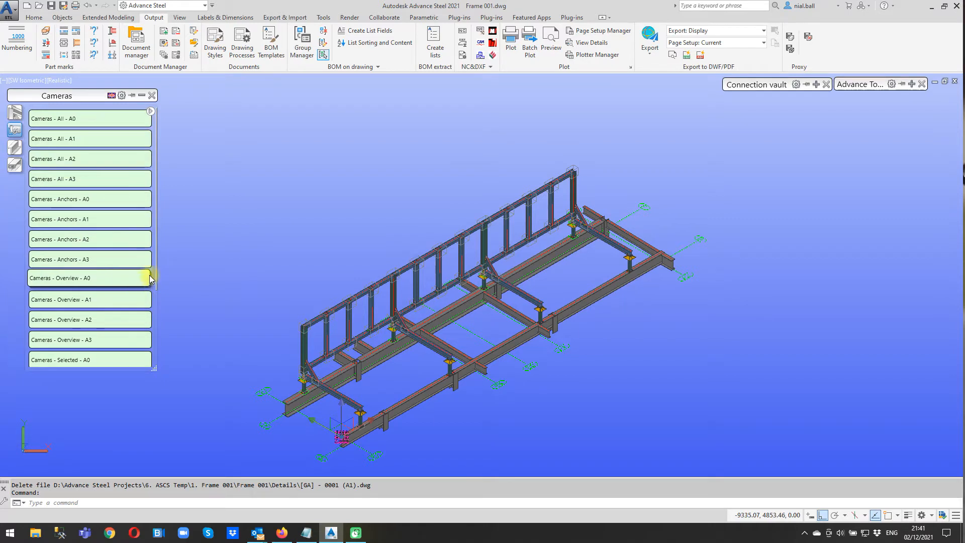
pyautogui.scroll(-3, 120, 281)
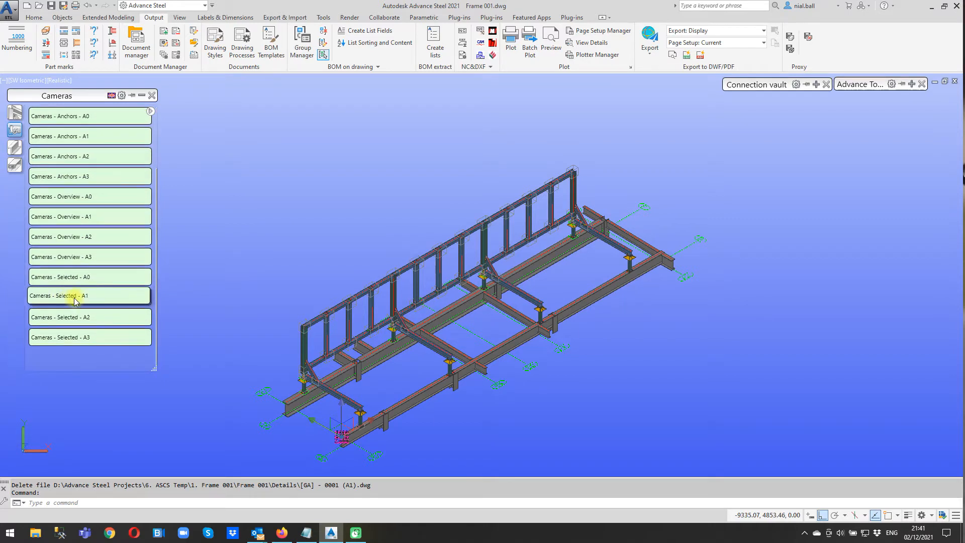
pyautogui.scroll(3, 74, 300)
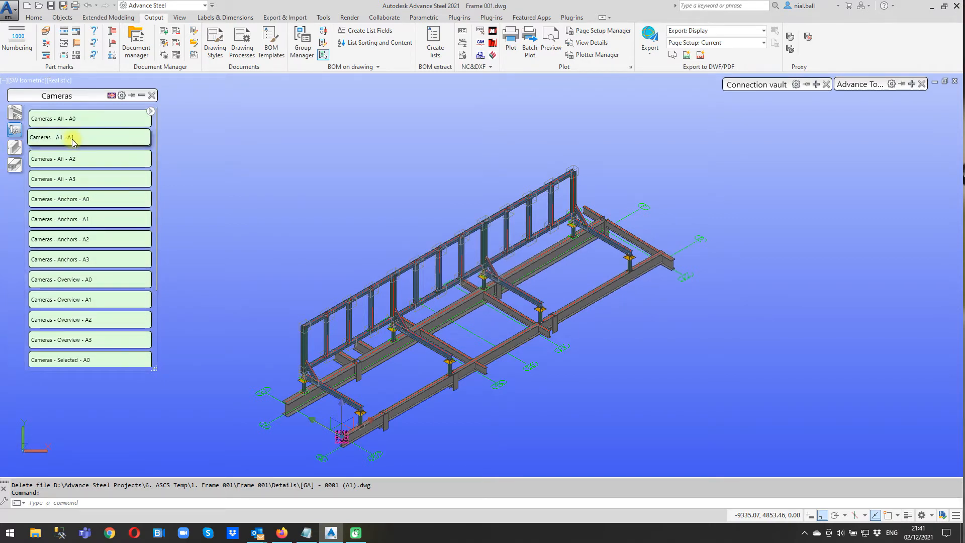
pyautogui.click(111, 96)
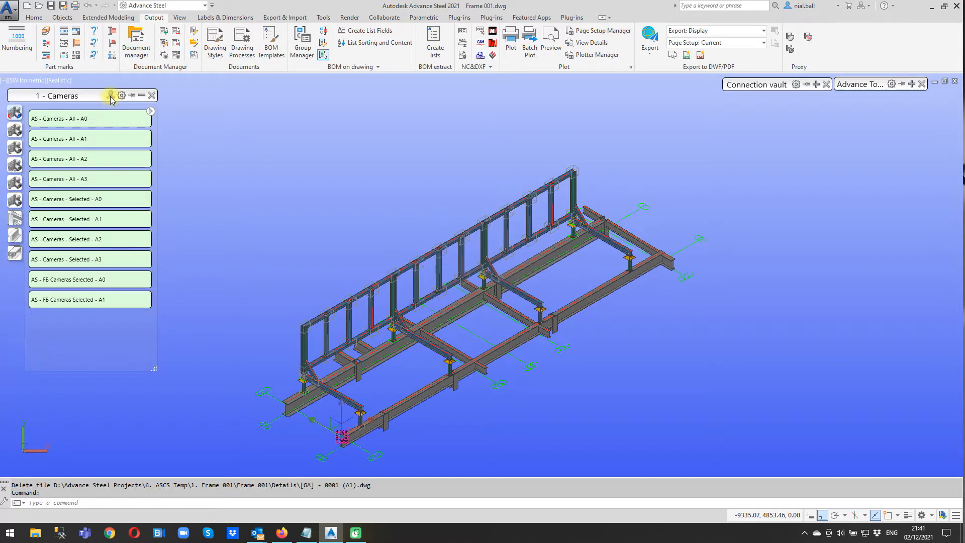
pyautogui.click(86, 217)
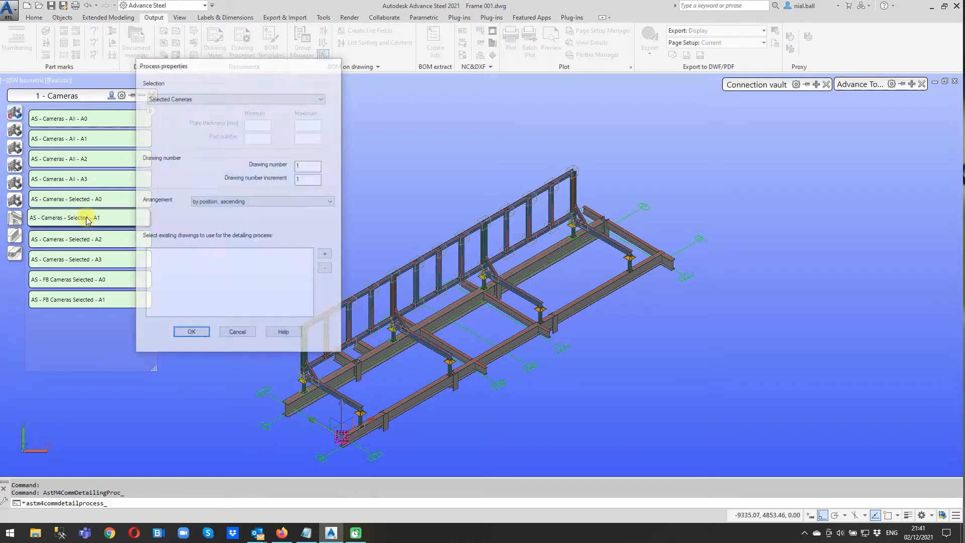
pyautogui.click(191, 331)
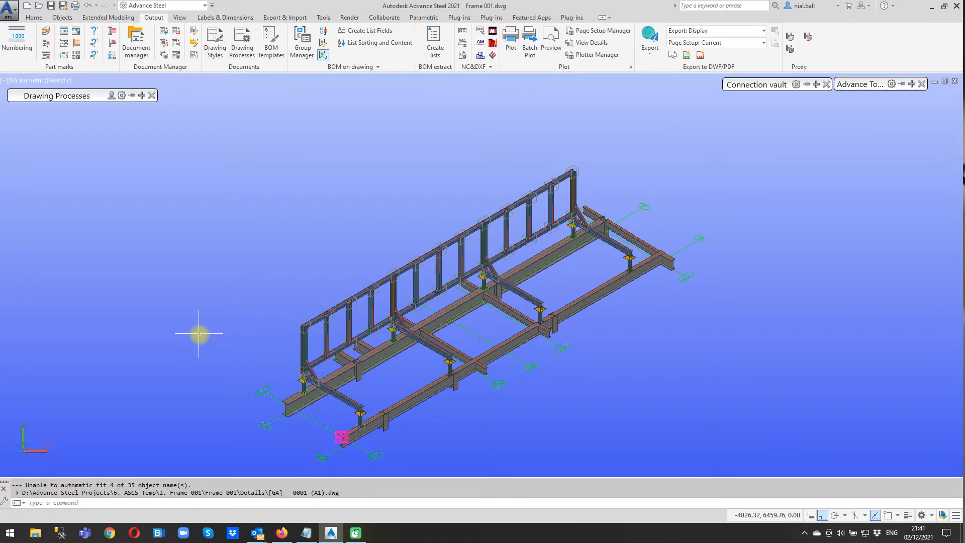
# Open the detail drawing [GA] - 0001 (A1).dwg from the up-to-date documents
pyautogui.click(137, 46)
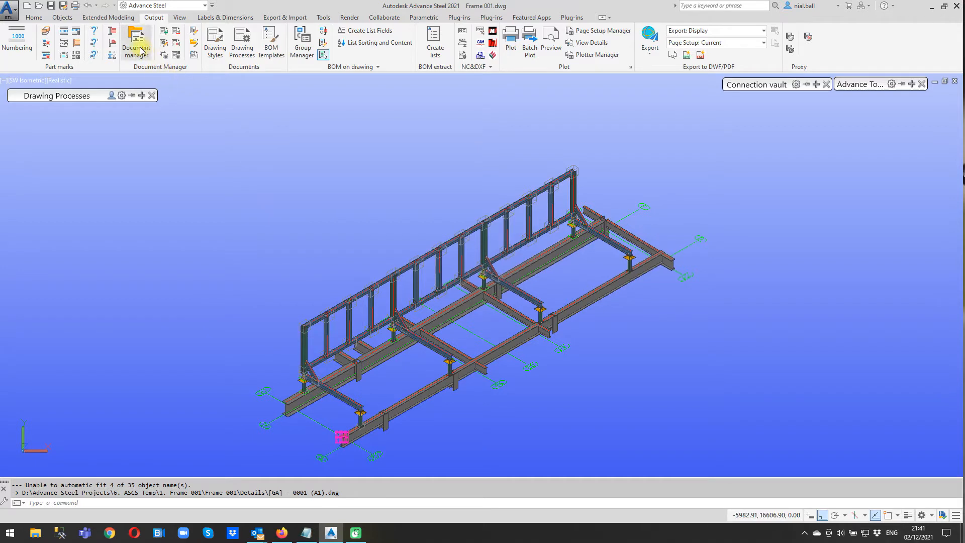
pyautogui.click(128, 41)
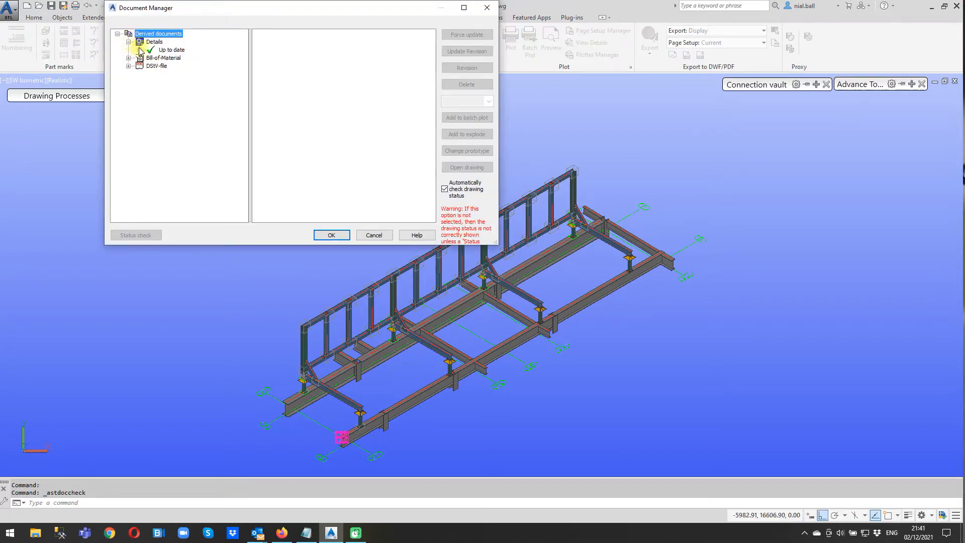
pyautogui.click(139, 50)
pyautogui.click(203, 58)
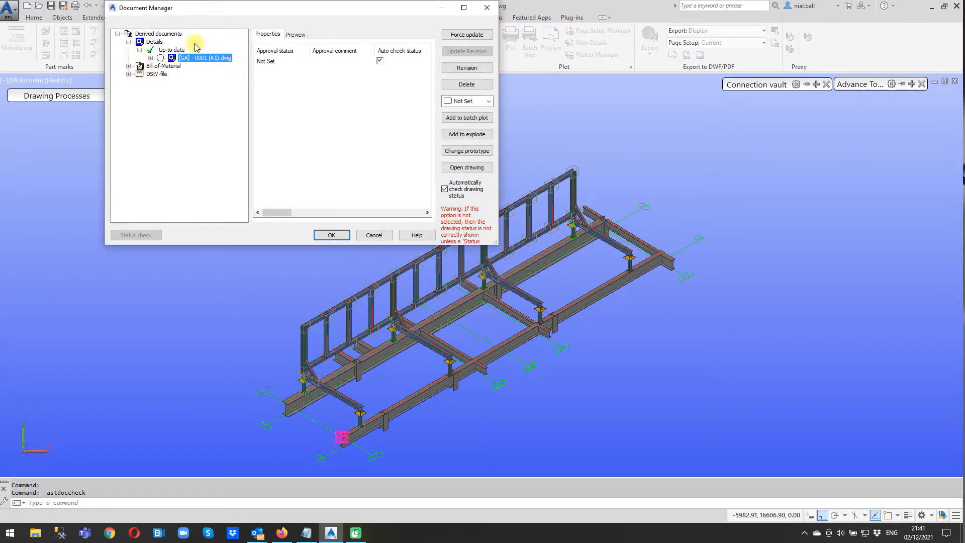
pyautogui.click(463, 168)
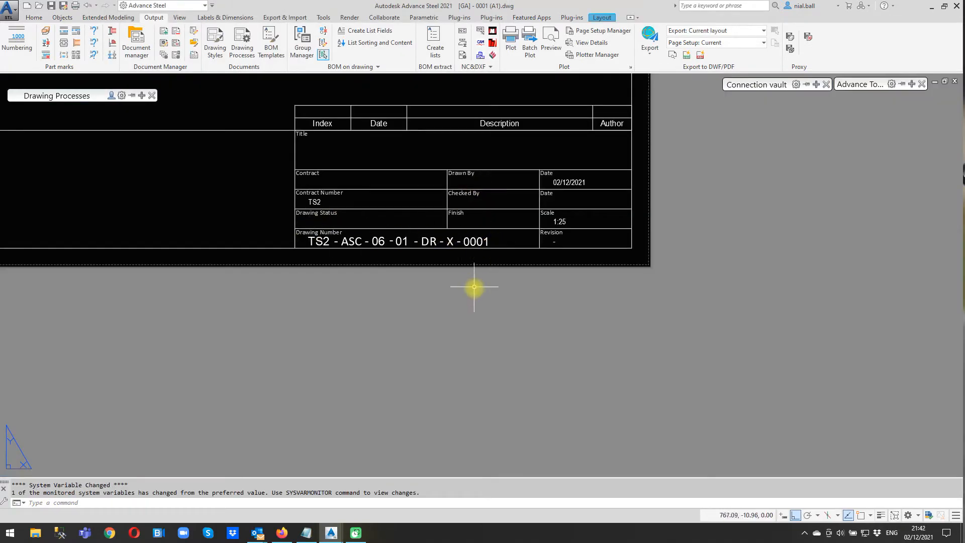
# Examine the drawing number in the title block and compare it with the Project Info 1 fields in the project data
pyautogui.scroll(-4, 498, 356)
pyautogui.scroll(-2, 498, 356)
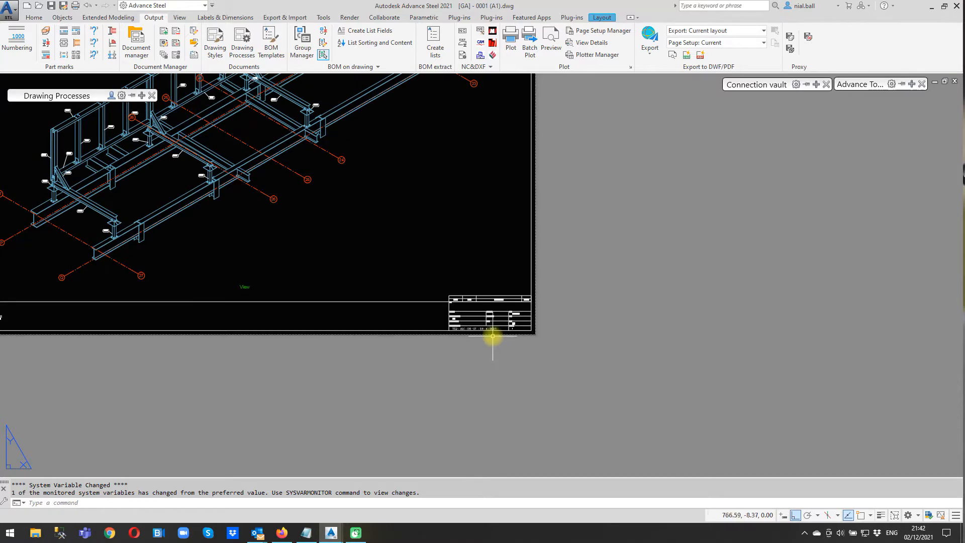
pyautogui.scroll(5, 493, 336)
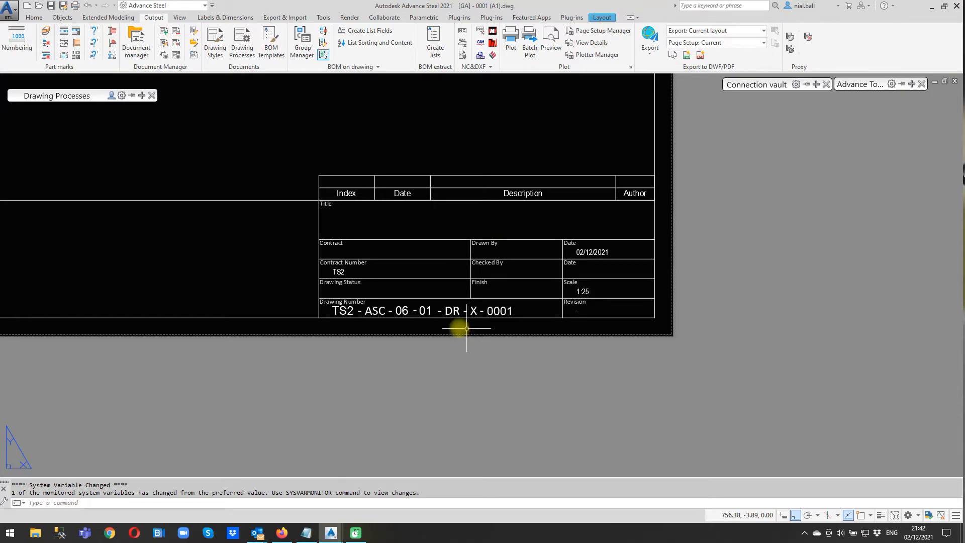
pyautogui.scroll(4, 360, 321)
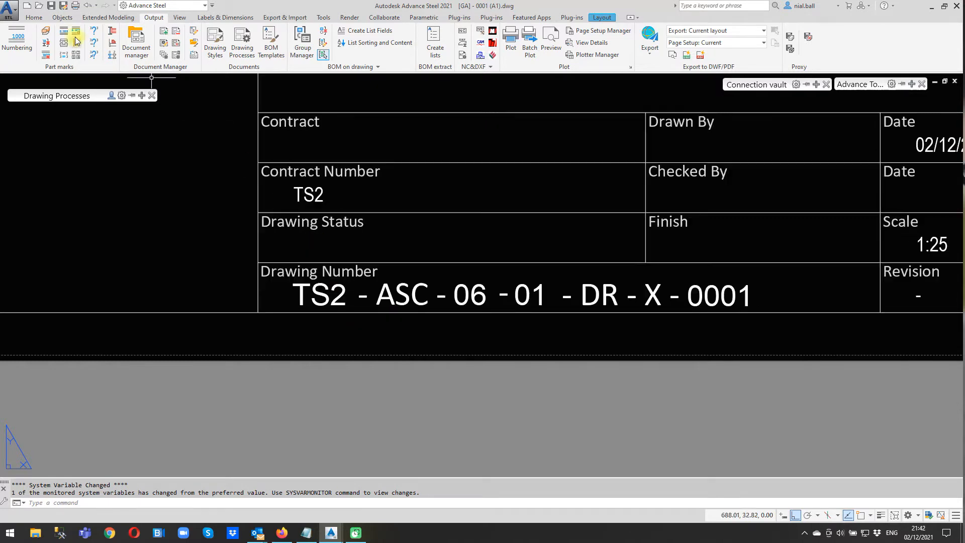
pyautogui.click(34, 17)
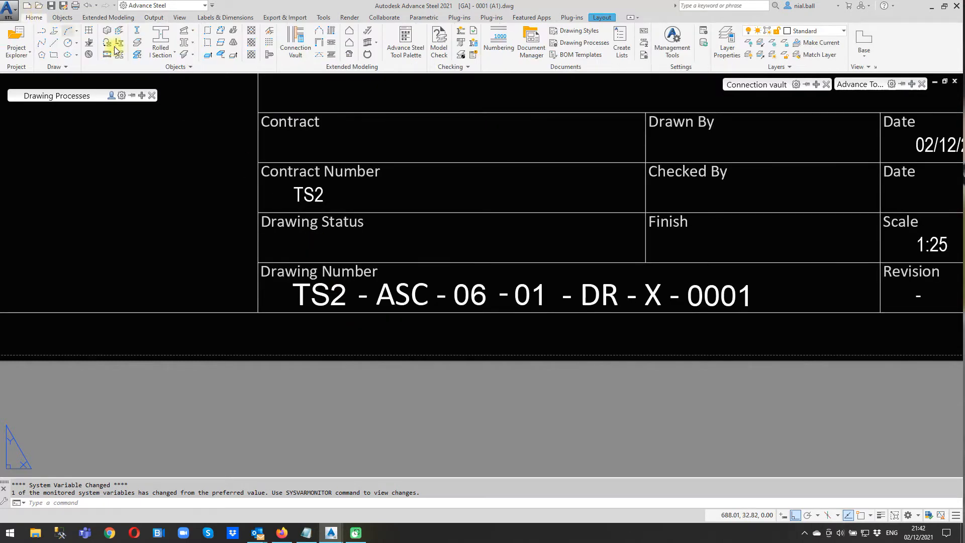
pyautogui.click(705, 29)
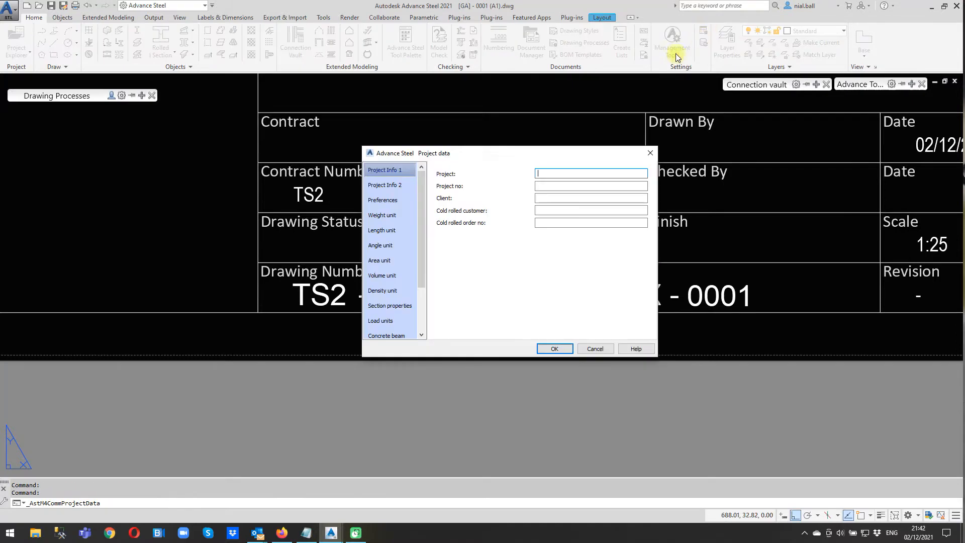
pyautogui.click(650, 154)
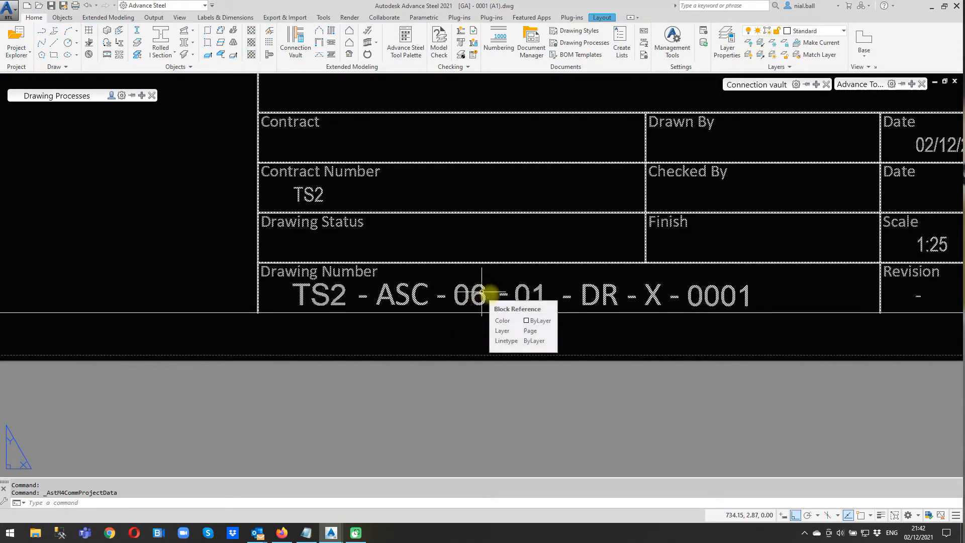
pyautogui.click(704, 30)
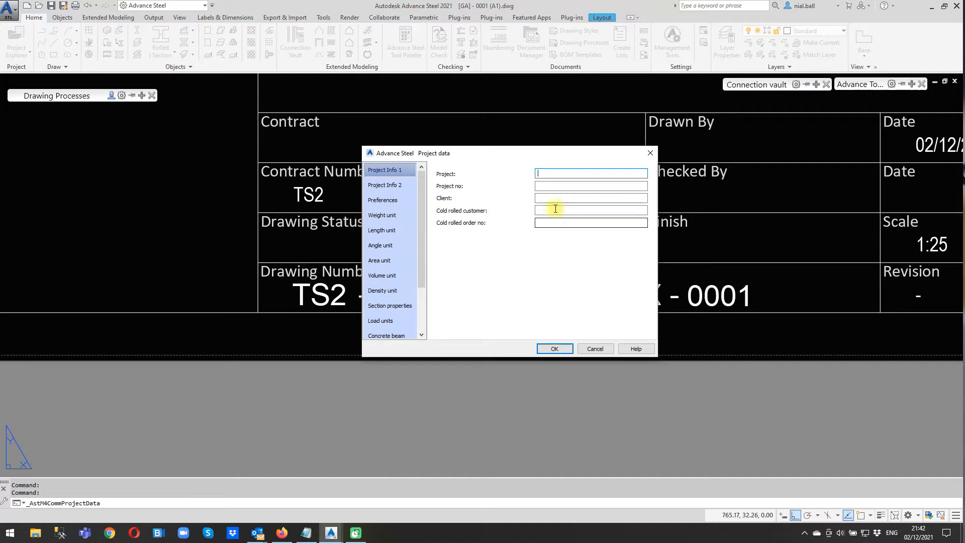
pyautogui.click(594, 348)
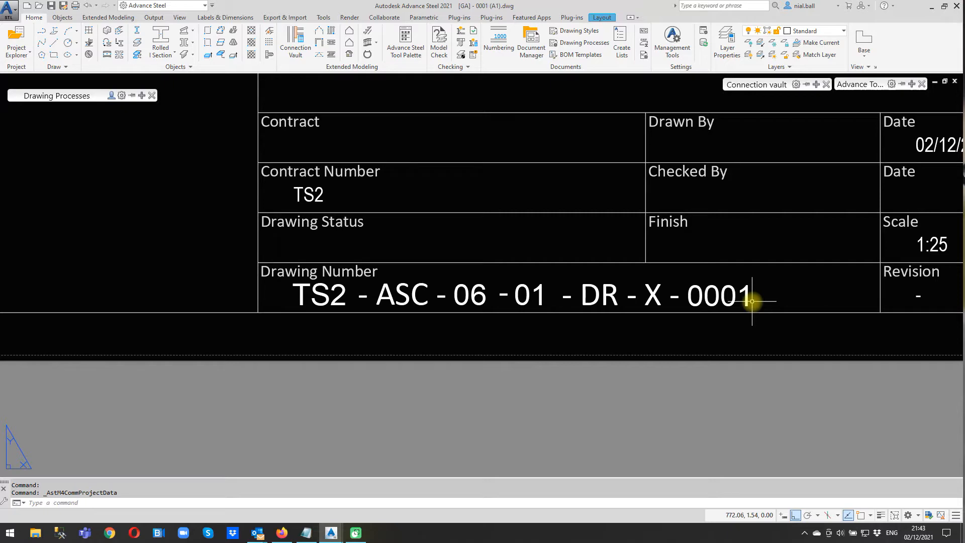
# Filter the Management Tools defaults by REVISION and review the general Revision control settings, including the index used before any revision
pyautogui.scroll(-2, 427, 339)
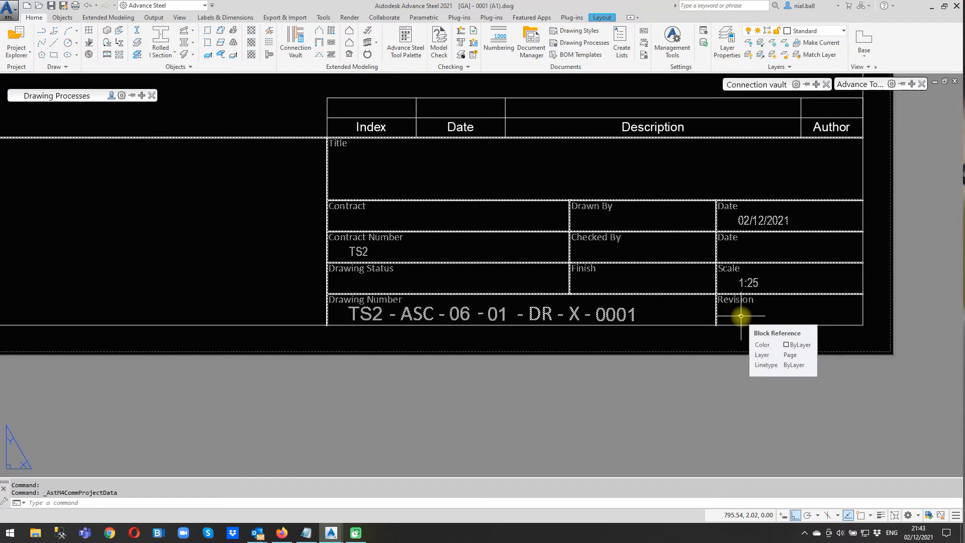
pyautogui.click(673, 39)
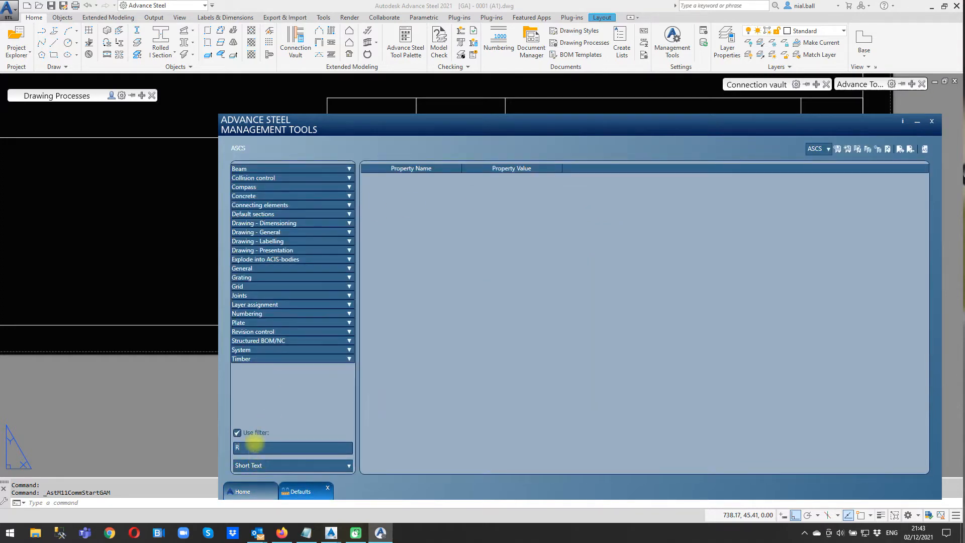
pyautogui.write('EVISION')
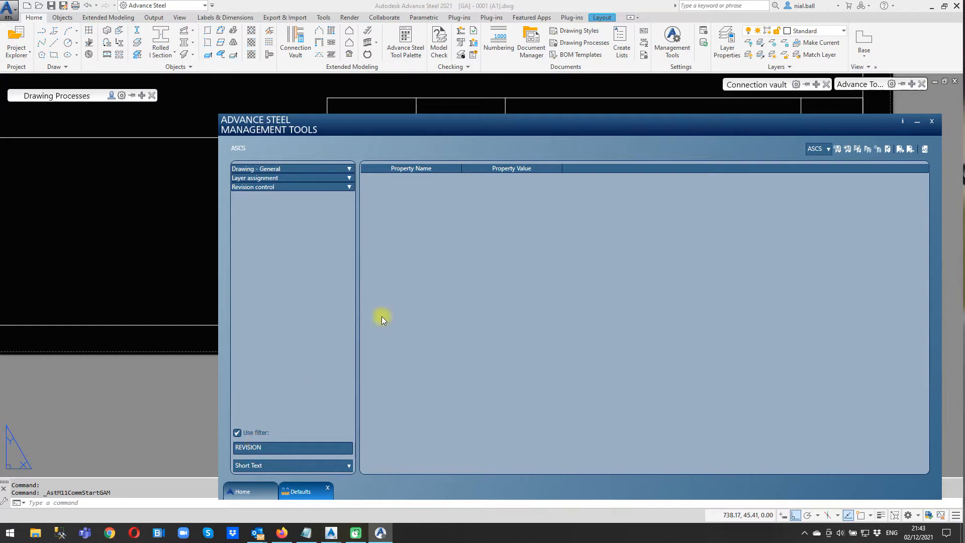
pyautogui.click(257, 196)
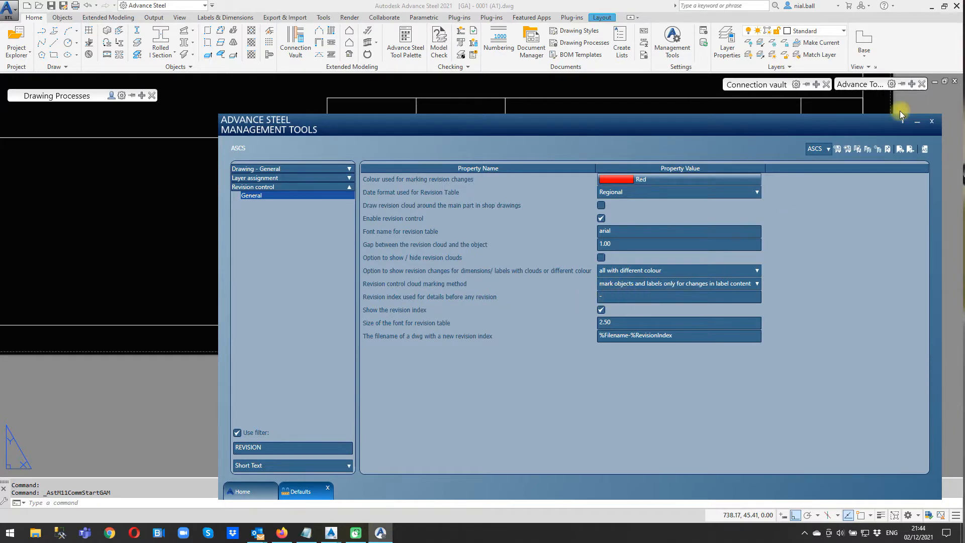
pyautogui.click(932, 122)
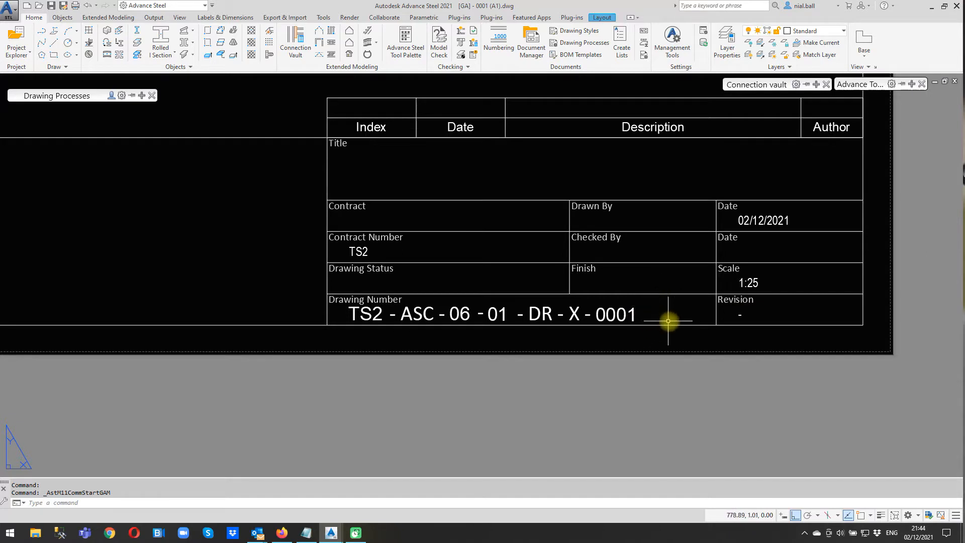
# Close the [GA] - 0001 (A1) drawing without saving changes and return to the Frame 001 model
pyautogui.moveTo(656, 324)
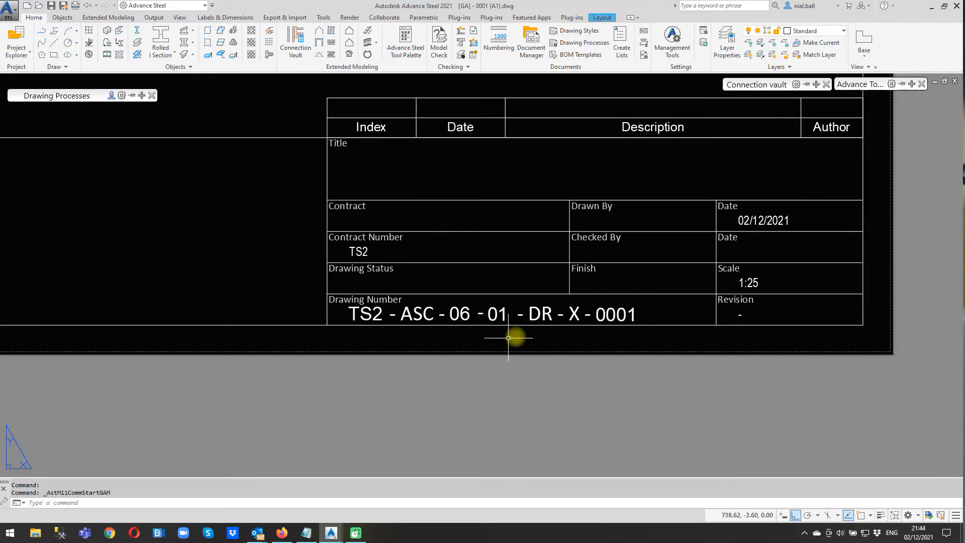
pyautogui.scroll(-5, 558, 390)
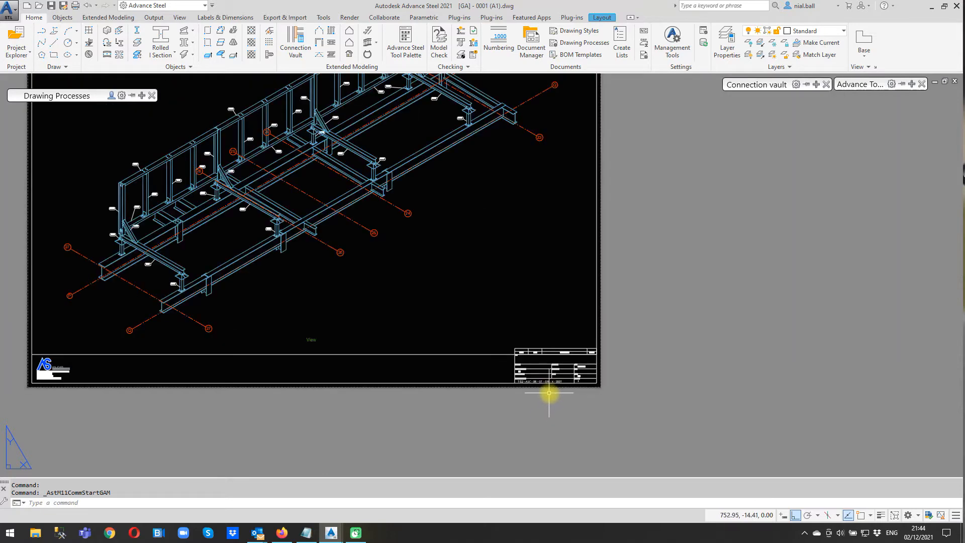
pyautogui.click(956, 81)
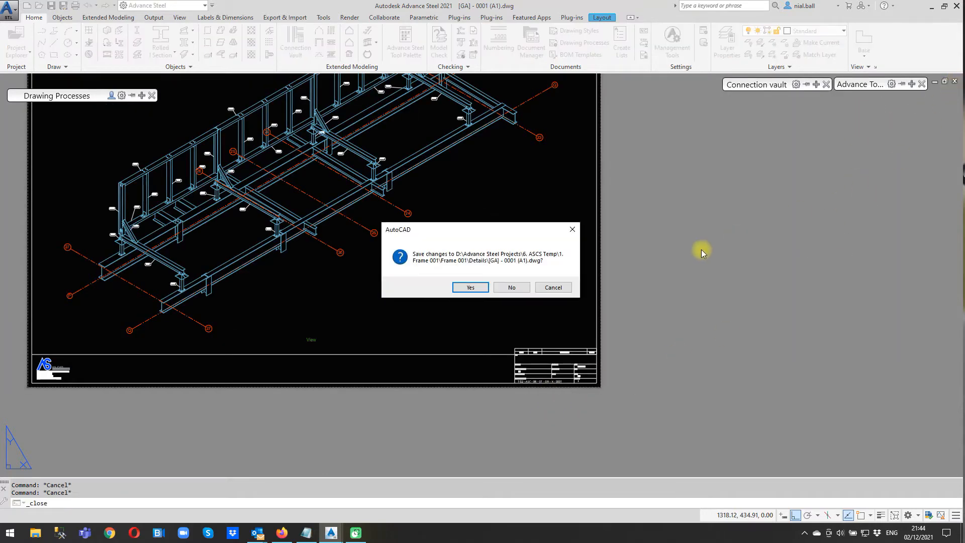
pyautogui.click(523, 286)
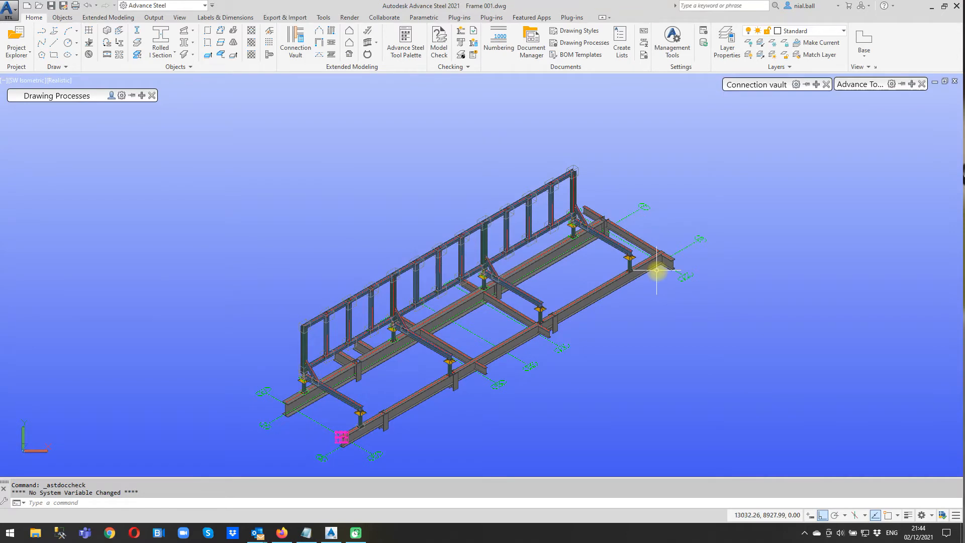
# Preview the detail drawing [GA] - 0001 (A1).dwg in an enlarged Document Manager
pyautogui.click(154, 18)
pyautogui.click(137, 41)
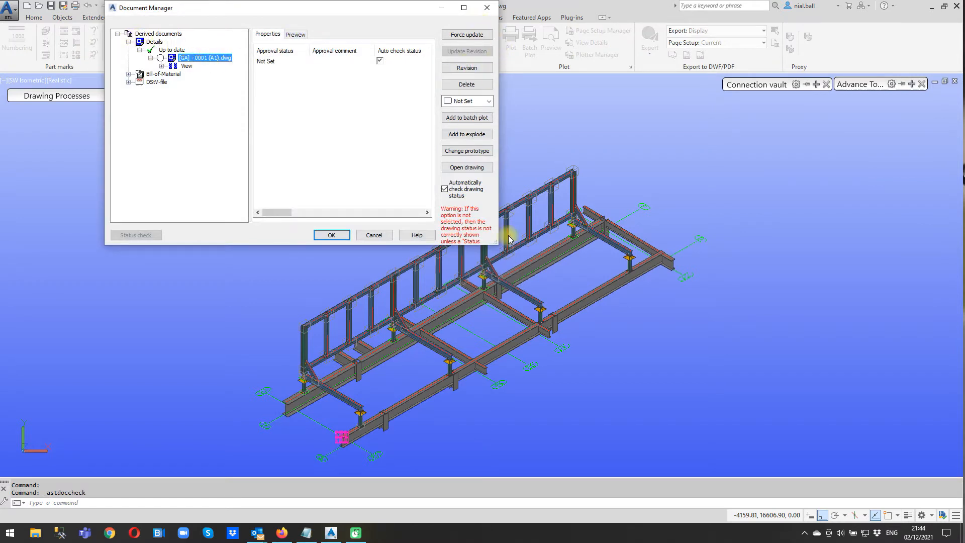
pyautogui.moveTo(499, 244); pyautogui.dragTo(652, 246)
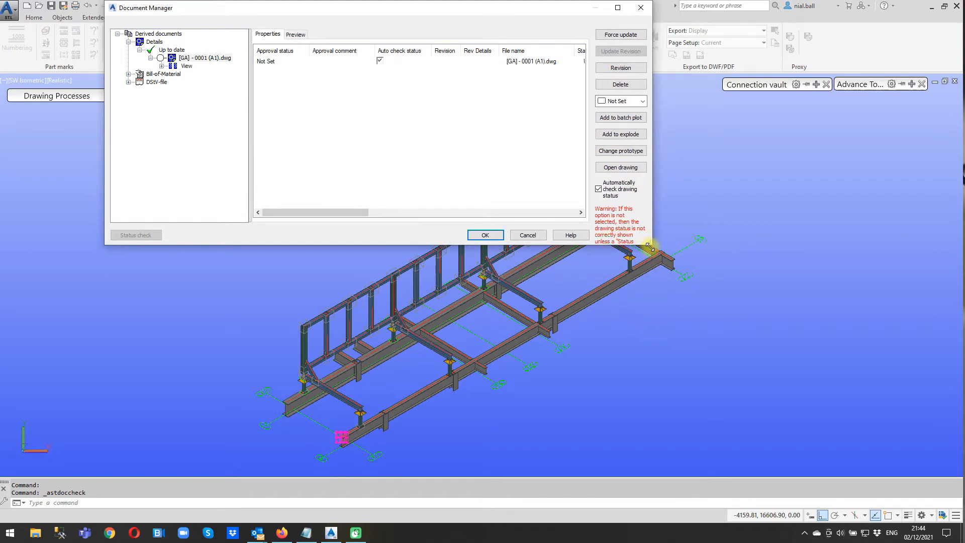
pyautogui.moveTo(652, 246); pyautogui.dragTo(699, 381)
pyautogui.click(293, 34)
pyautogui.click(215, 59)
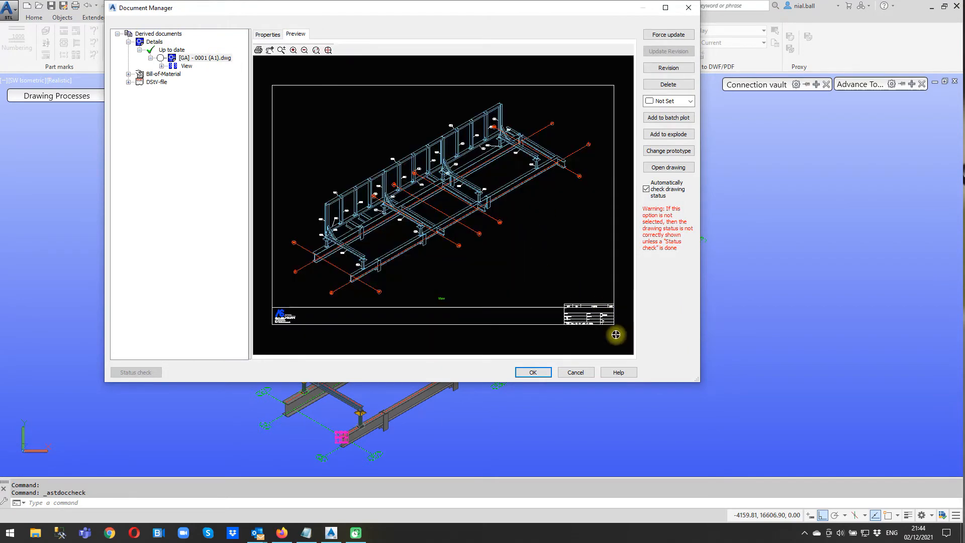
# Examine the title block's drawing number and revision in the drawing preview and close the Document Manager
pyautogui.scroll(2, 605, 327)
pyautogui.scroll(2, 607, 332)
pyautogui.moveTo(608, 333); pyautogui.dragTo(301, 134, button='middle')
pyautogui.scroll(1, 407, 265)
pyautogui.scroll(3, 406, 266)
pyautogui.moveTo(418, 320); pyautogui.dragTo(461, 211, button='middle')
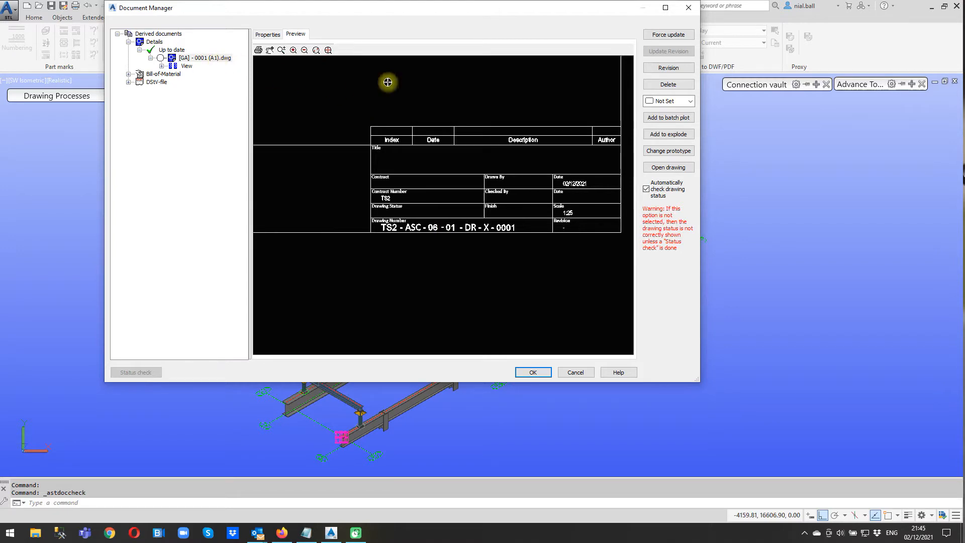
pyautogui.click(685, 7)
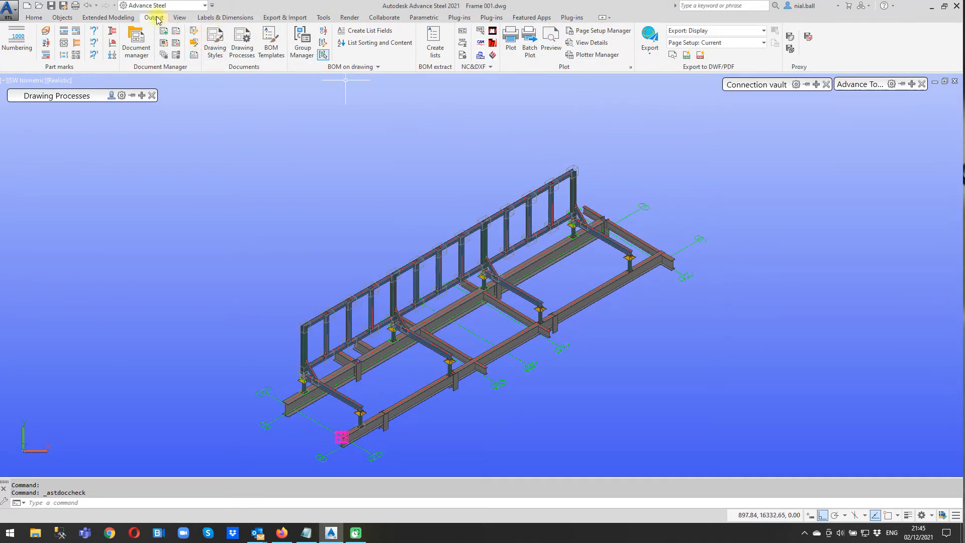
# Examine the drawing number placeholders in the title block of the default prototype UK-GA-A1.dwg and close the prototype
pyautogui.click(194, 42)
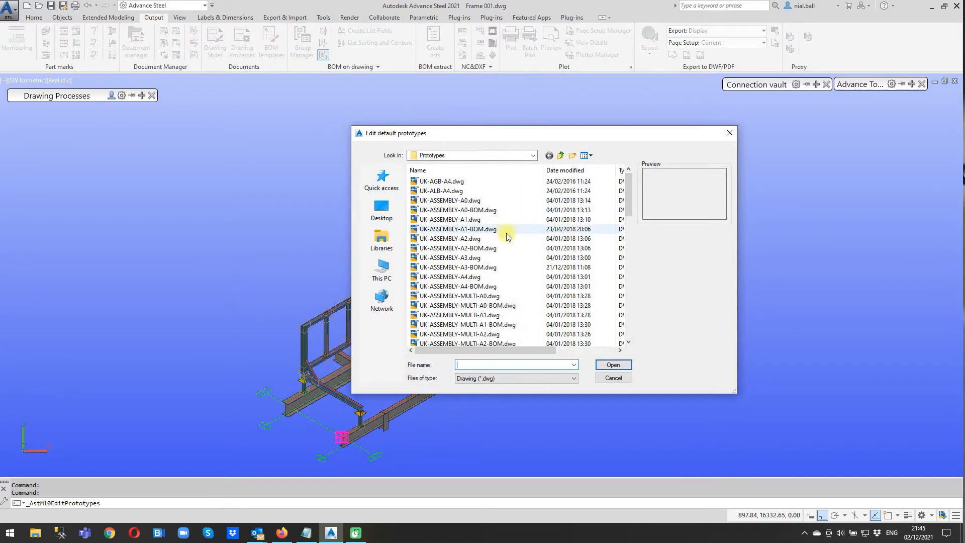
pyautogui.scroll(-6, 505, 234)
pyautogui.click(442, 296)
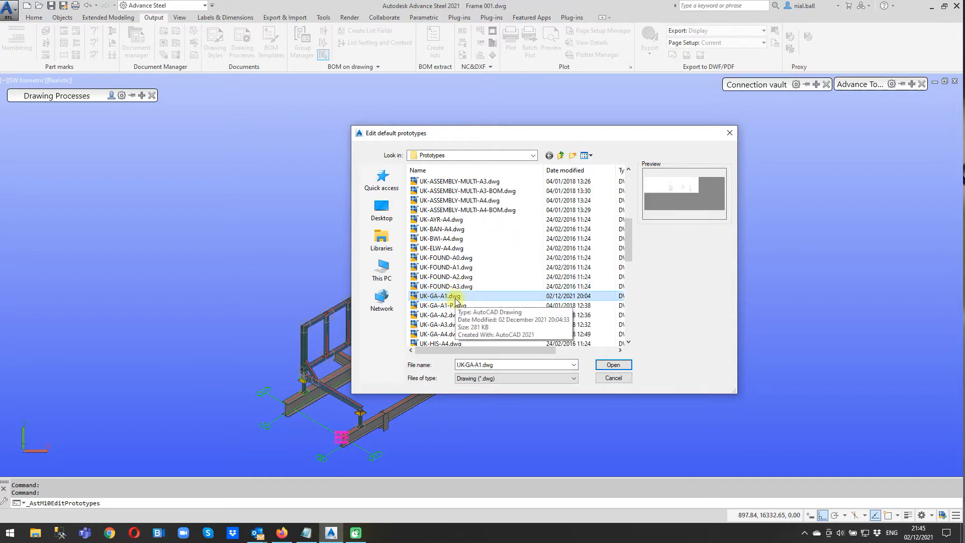
pyautogui.click(605, 366)
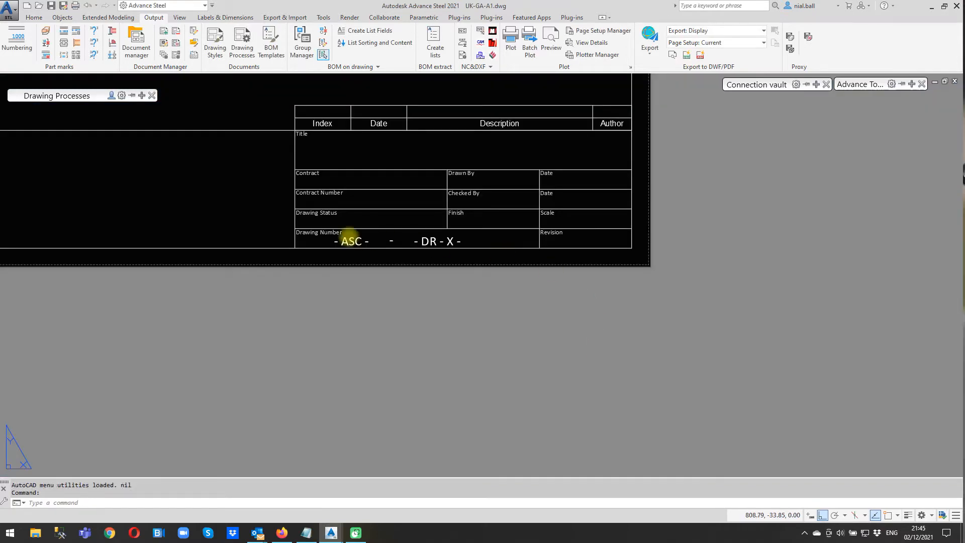
pyautogui.click(954, 82)
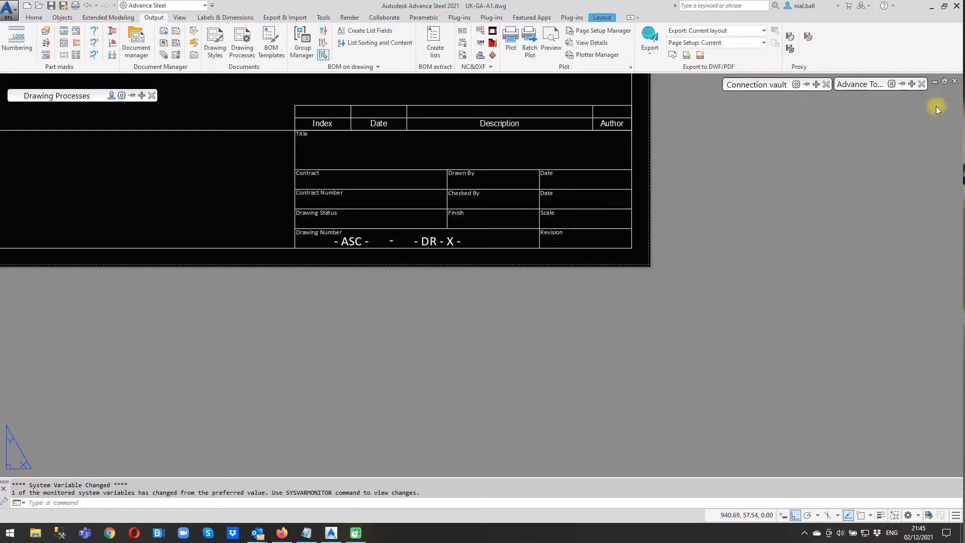
pyautogui.click(170, 55)
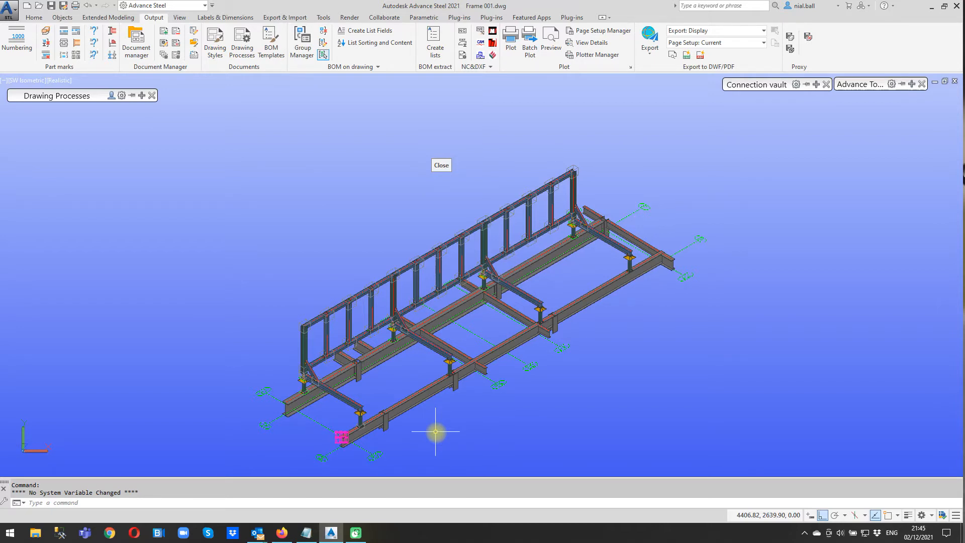
# Review the Project Info 1 fields in the project data and close it without changes
pyautogui.click(35, 17)
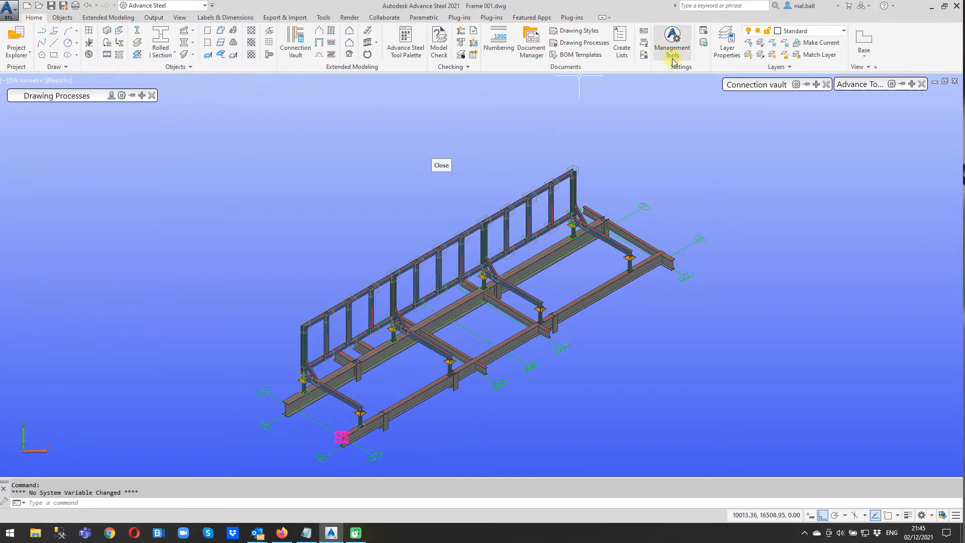
pyautogui.click(704, 31)
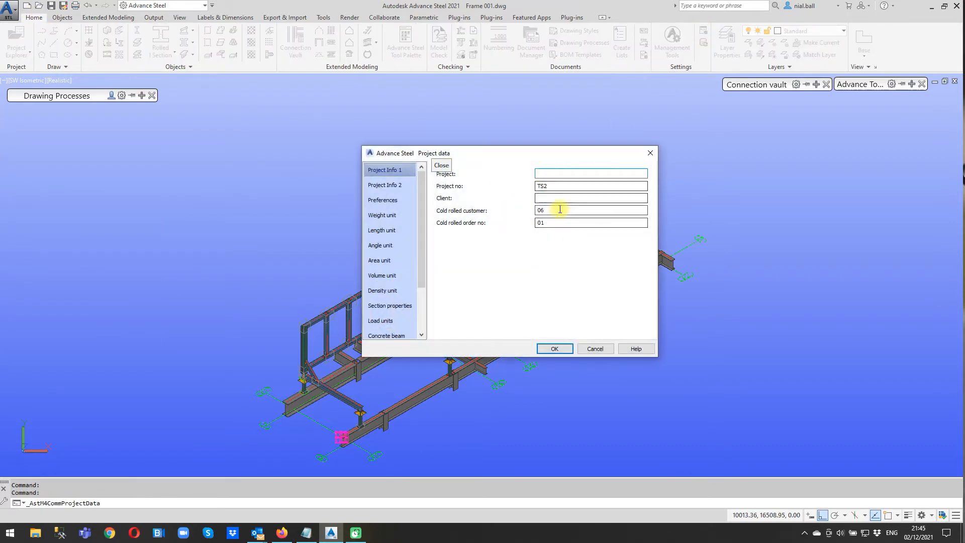
pyautogui.click(595, 348)
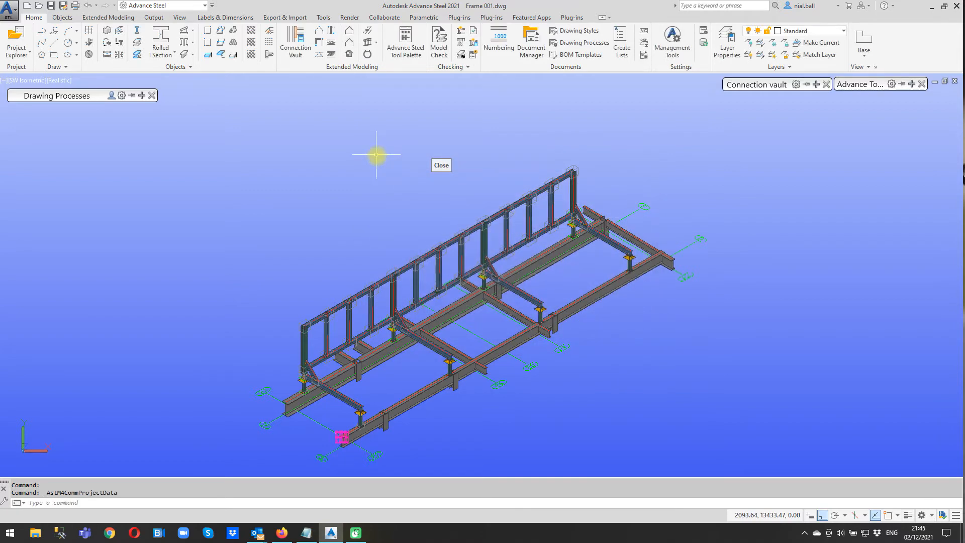
# Duplicate the default prototype UK-GA-A1.dwg within the Prototypes folder
pyautogui.click(163, 20)
pyautogui.click(196, 44)
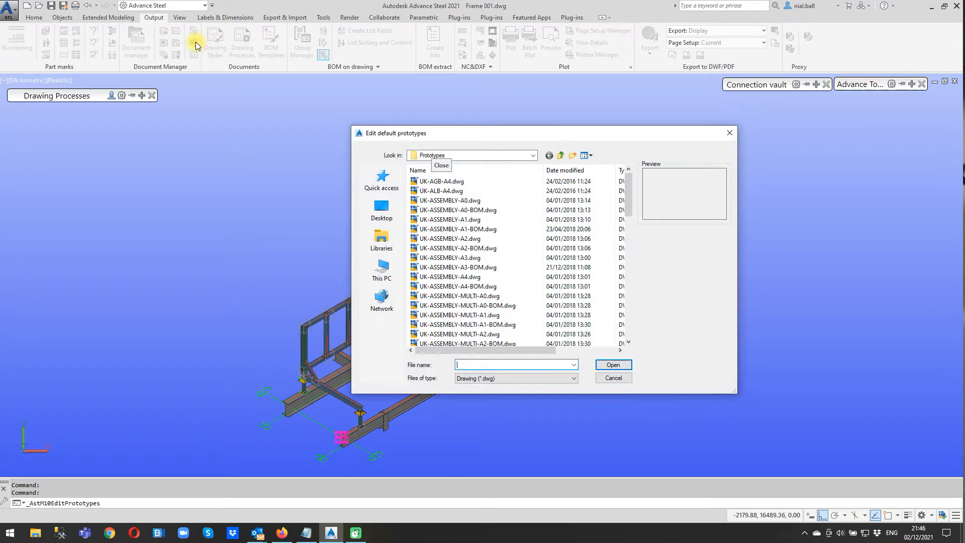
pyautogui.scroll(-2, 504, 221)
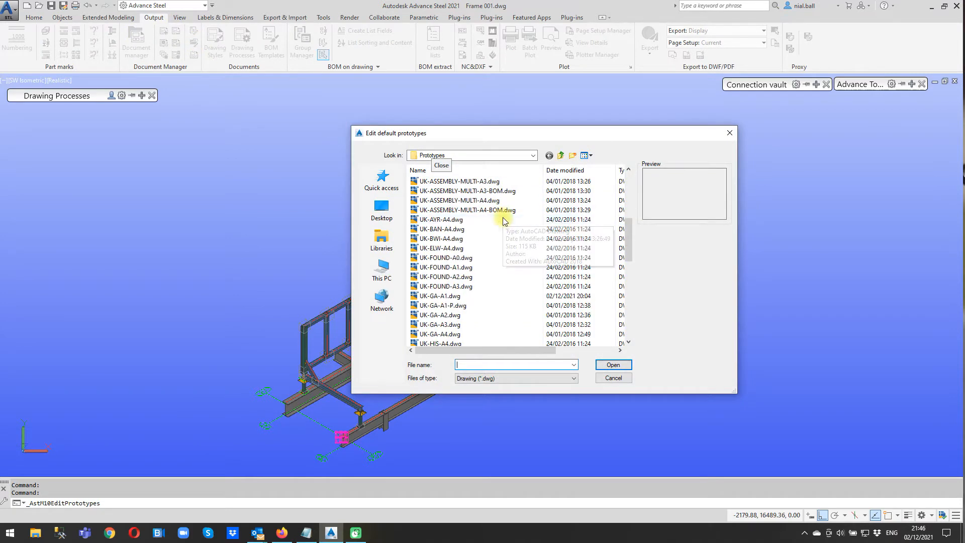
pyautogui.click(454, 298)
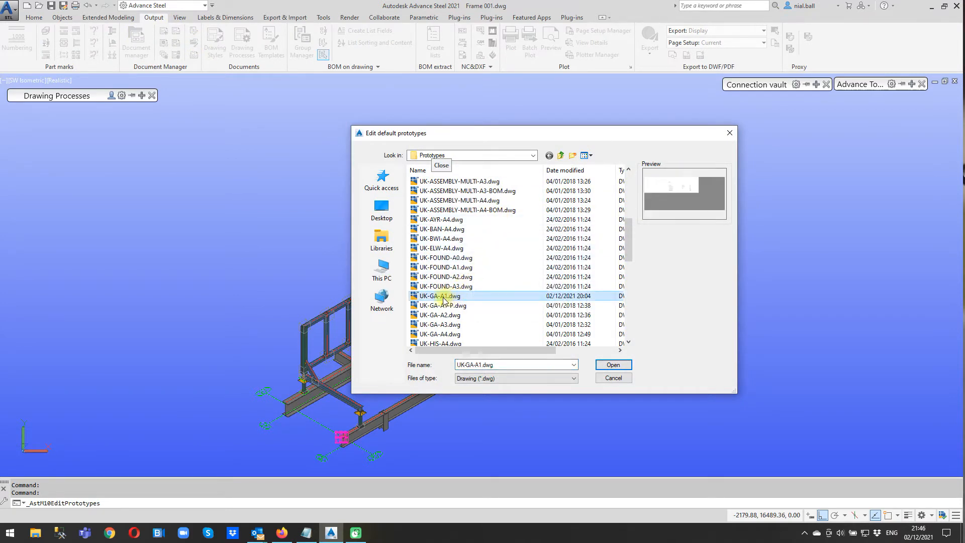
pyautogui.rightClick(442, 299)
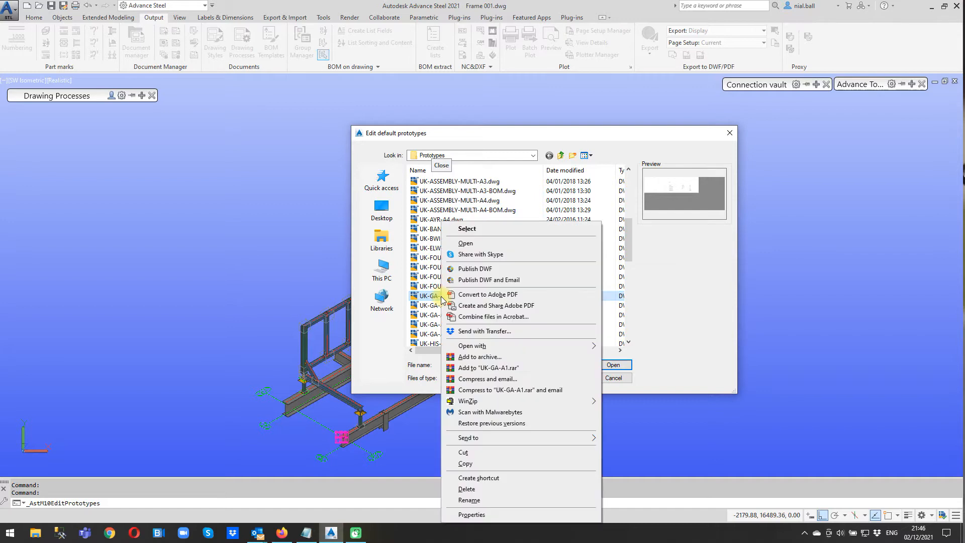
pyautogui.click(465, 463)
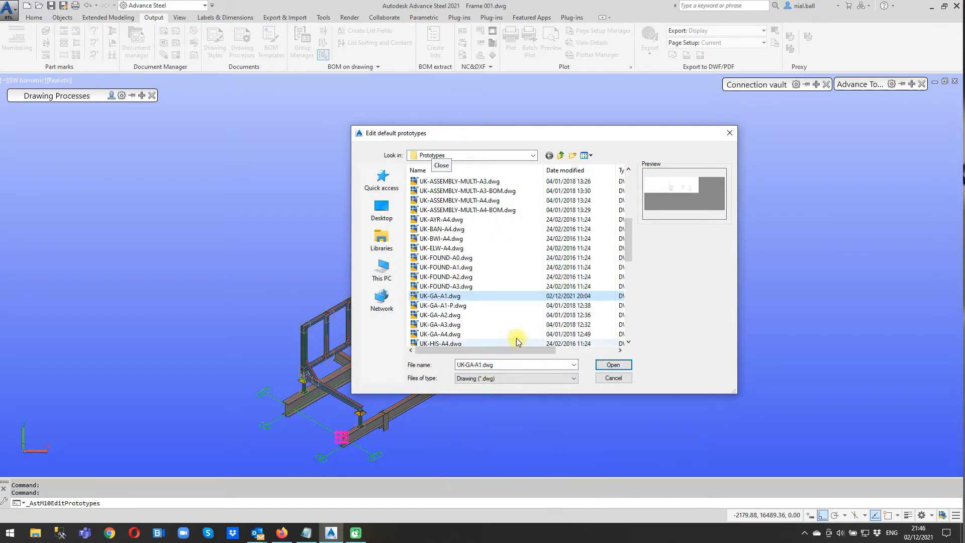
pyautogui.rightClick(510, 323)
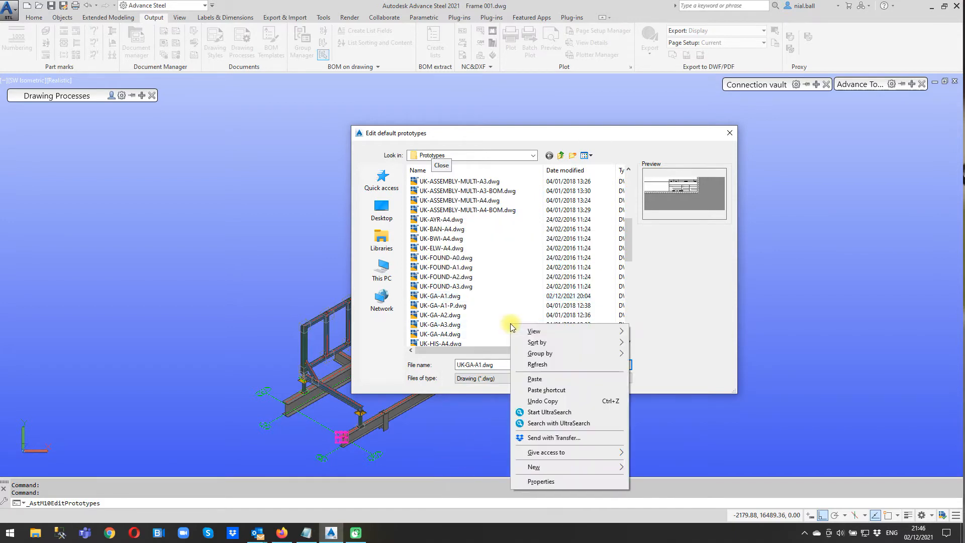
pyautogui.click(536, 380)
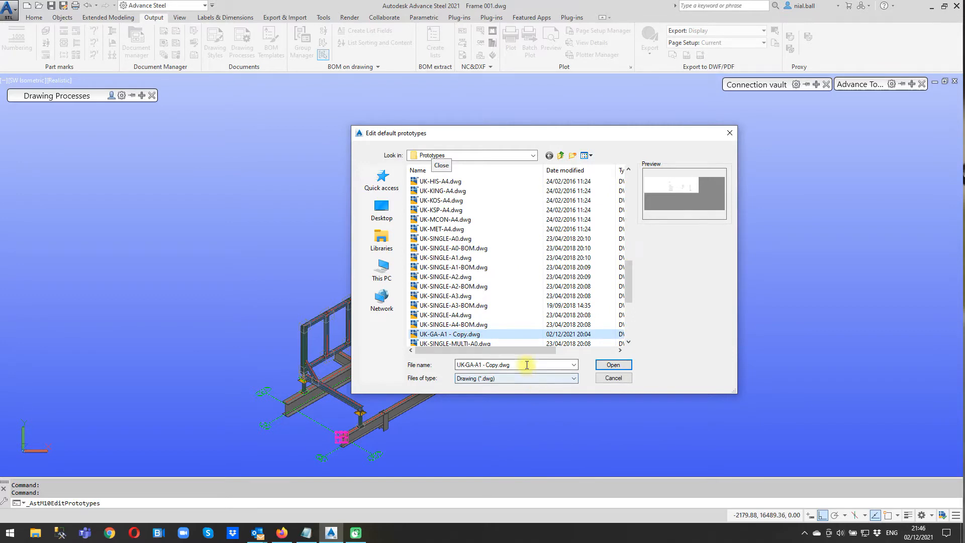
# Rename the copied prototype as BIM-GA-A1.dwg
pyautogui.scroll(-2, 499, 308)
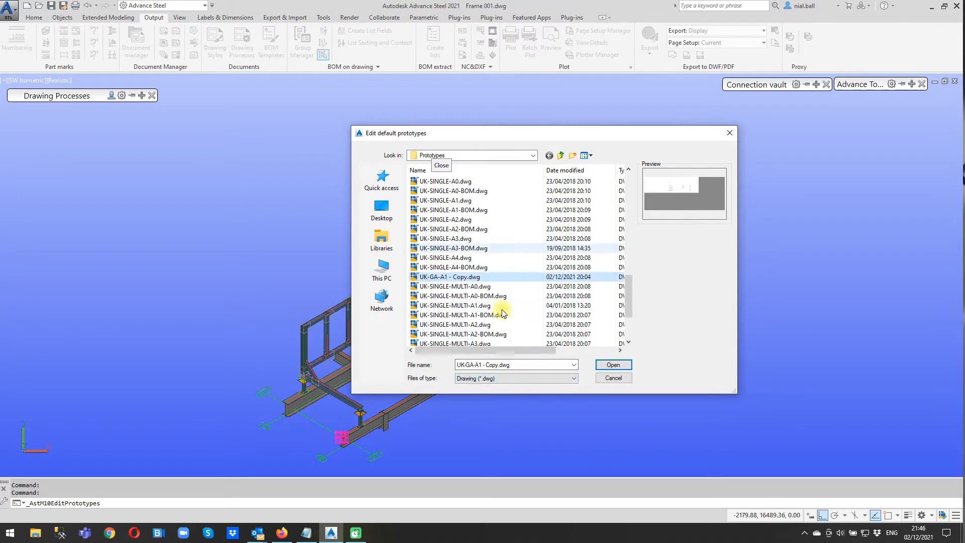
pyautogui.click(427, 278)
pyautogui.click(428, 278)
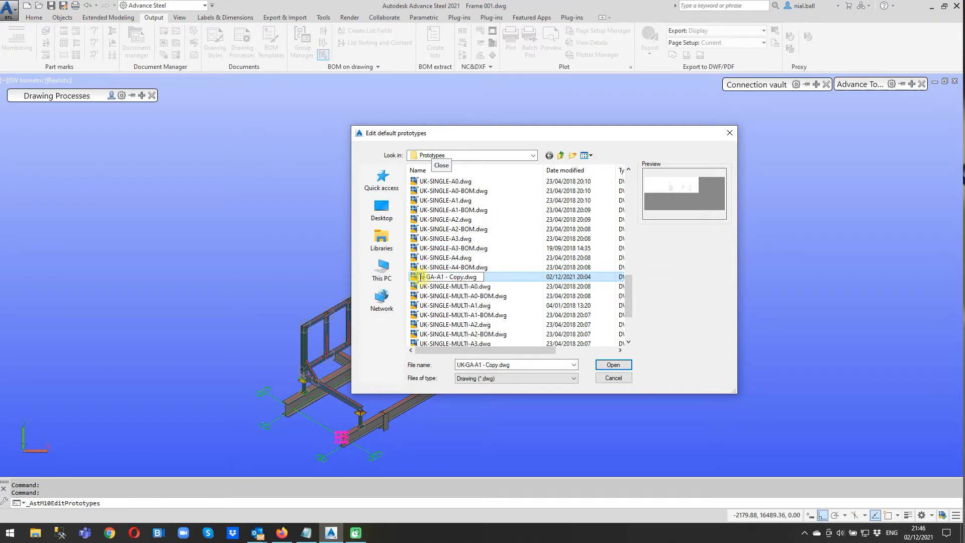
pyautogui.write('bim')
pyautogui.press('BackSpace')
pyautogui.press('BackSpace')
pyautogui.press('BackSpace')
pyautogui.write('BIM')
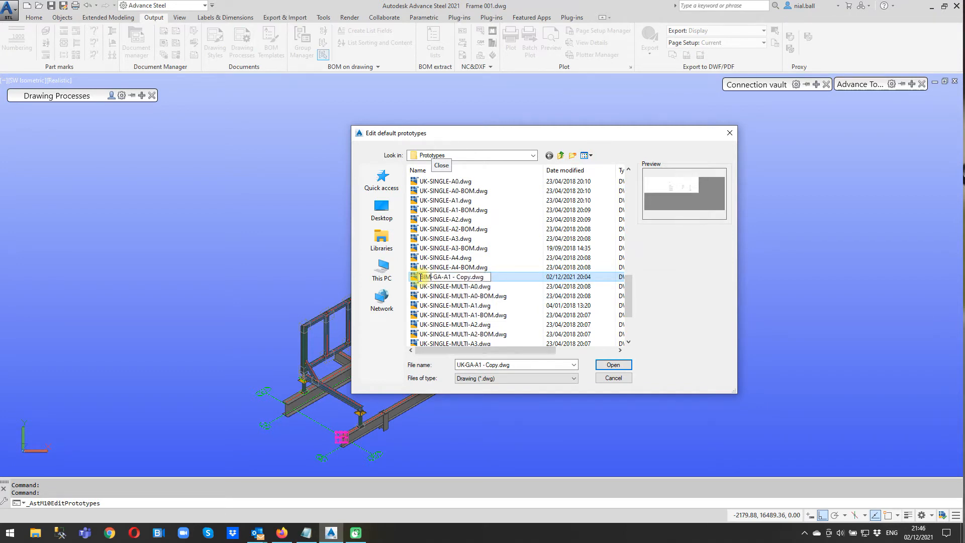
pyautogui.doubleClick(475, 276)
pyautogui.press('BackSpace')
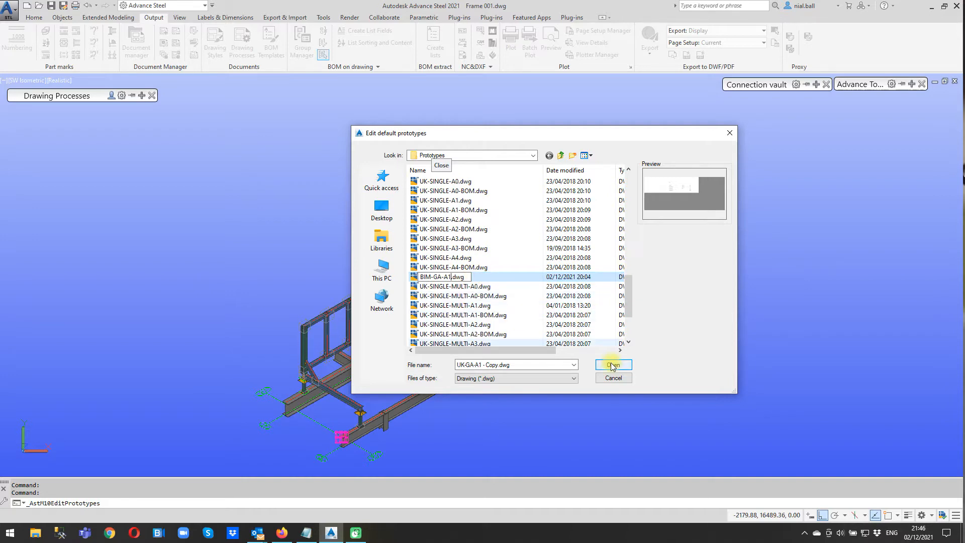
pyautogui.click(466, 285)
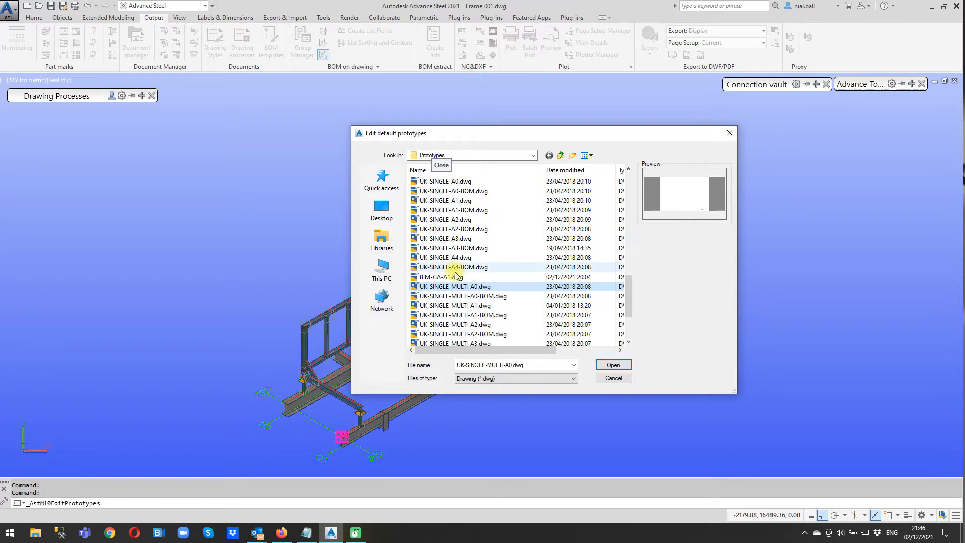
# Open the prototype BIM-GA-A1.dwg to check its title block and close it again
pyautogui.scroll(-3, 457, 275)
pyautogui.scroll(8, 447, 211)
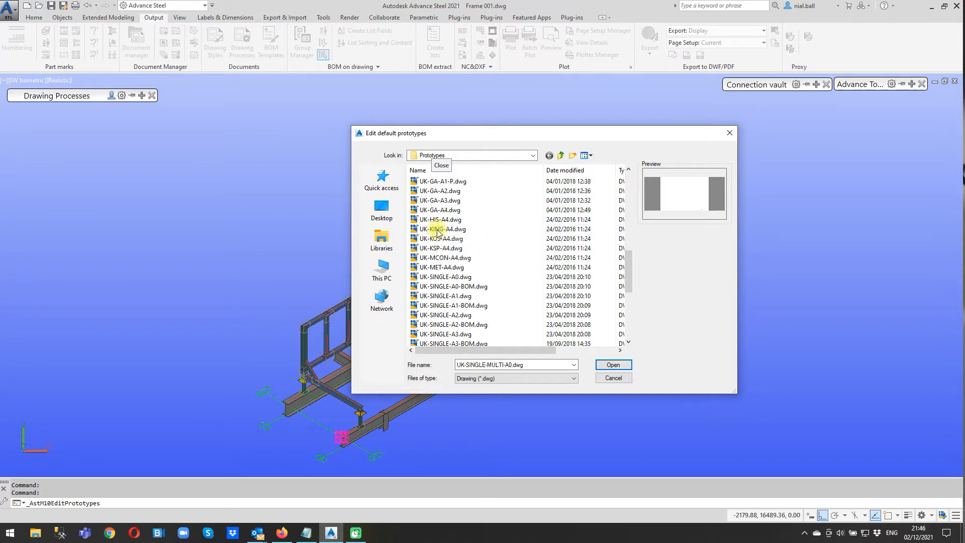
pyautogui.scroll(-6, 447, 229)
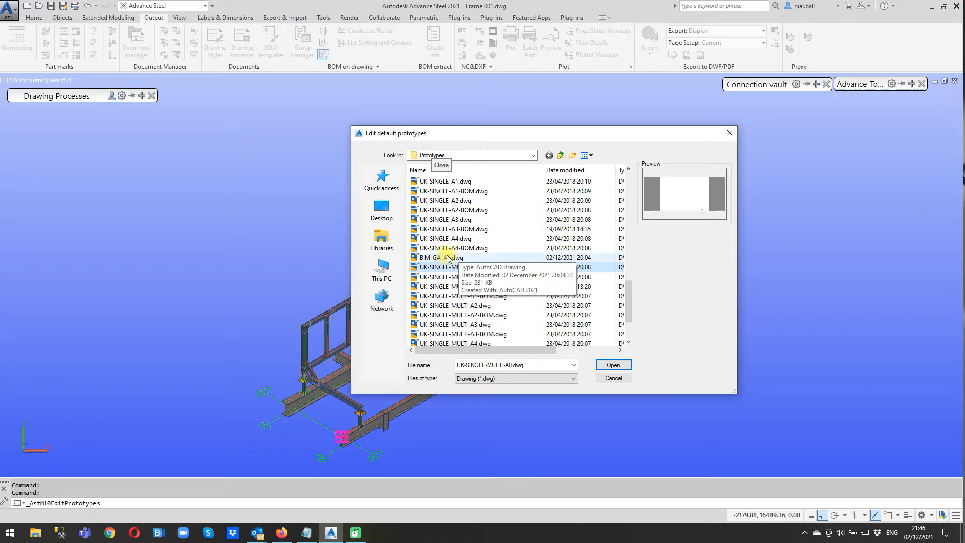
pyautogui.click(442, 258)
pyautogui.click(613, 365)
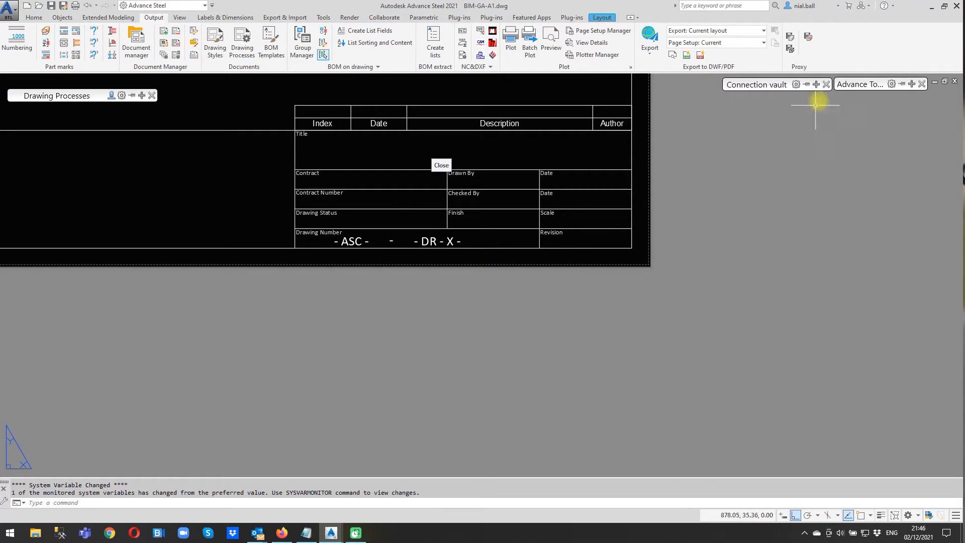
pyautogui.click(955, 81)
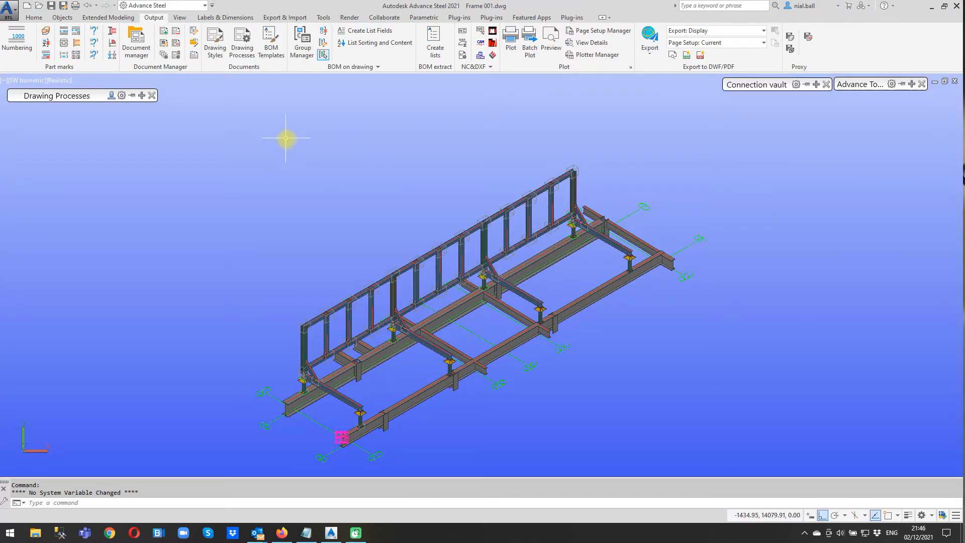
# Open the filename selector definition Cameras - Pagefull - A1 used by the Cameras - Selected - A1 drawing process
pyautogui.moveTo(76, 95)
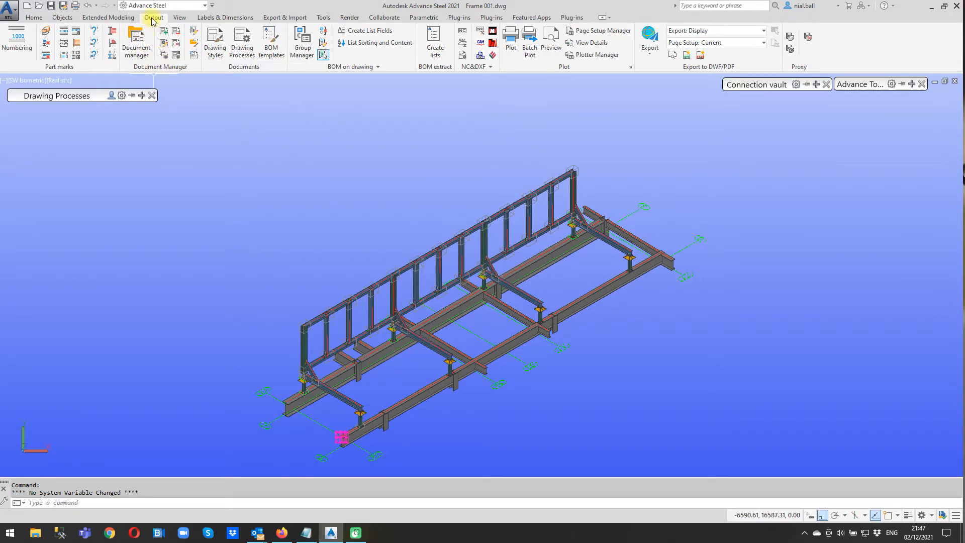
pyautogui.click(162, 56)
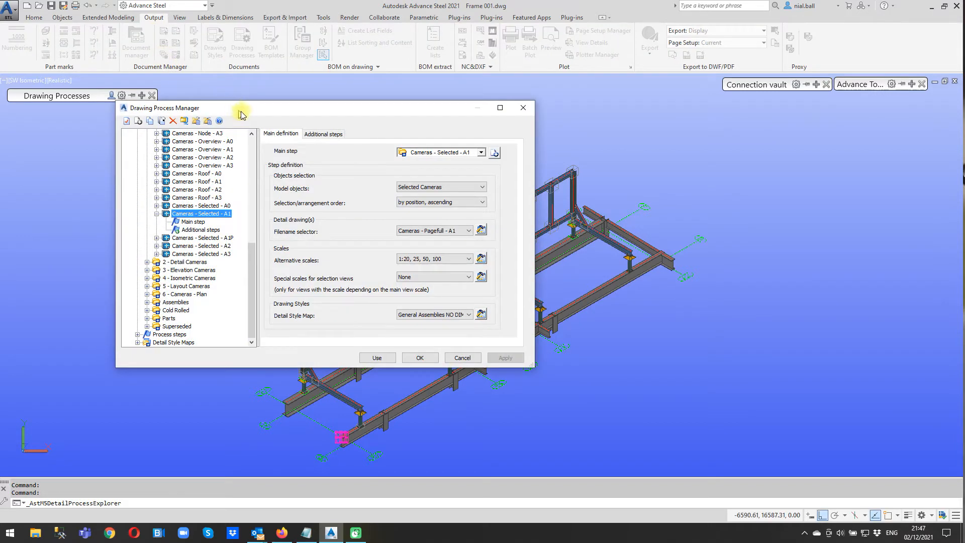
pyautogui.moveTo(241, 108); pyautogui.dragTo(277, 117)
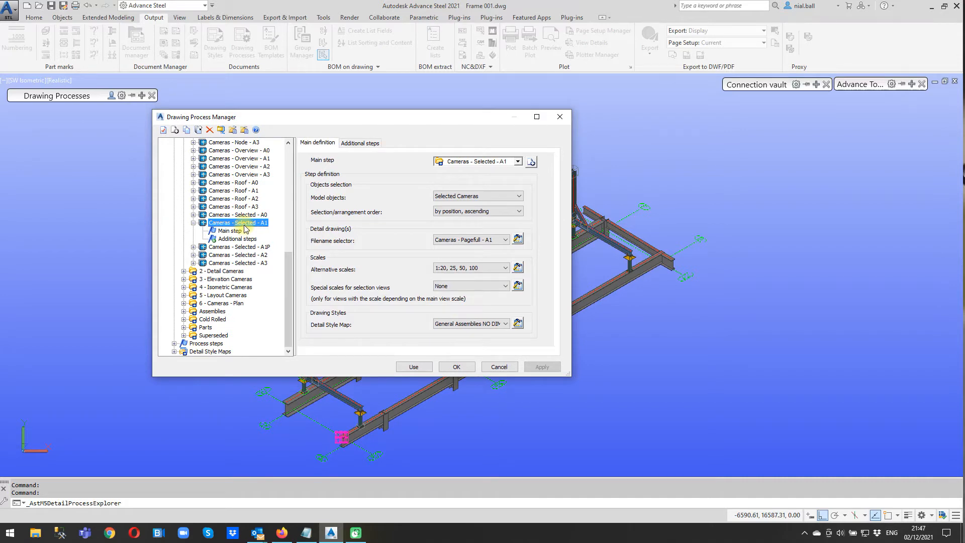
pyautogui.scroll(9, 245, 226)
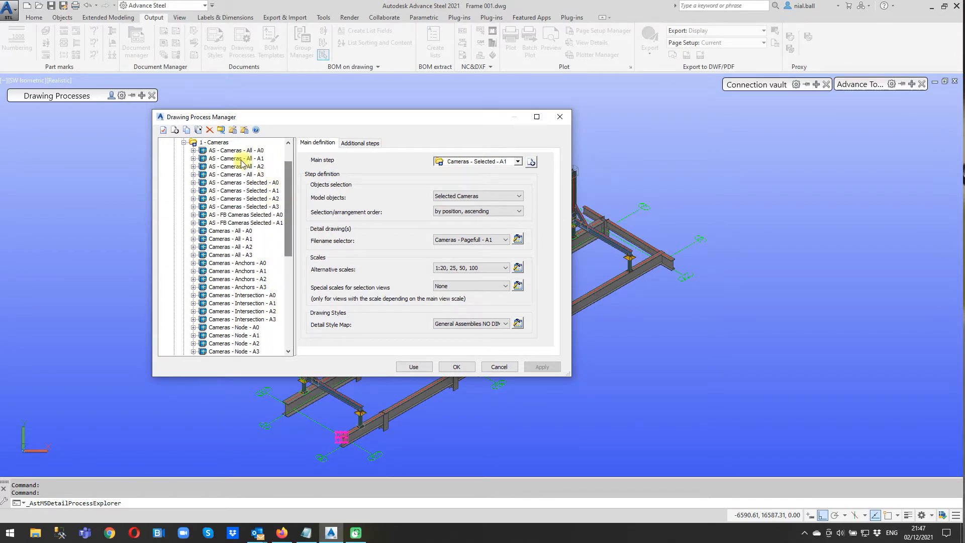
pyautogui.scroll(-7, 275, 272)
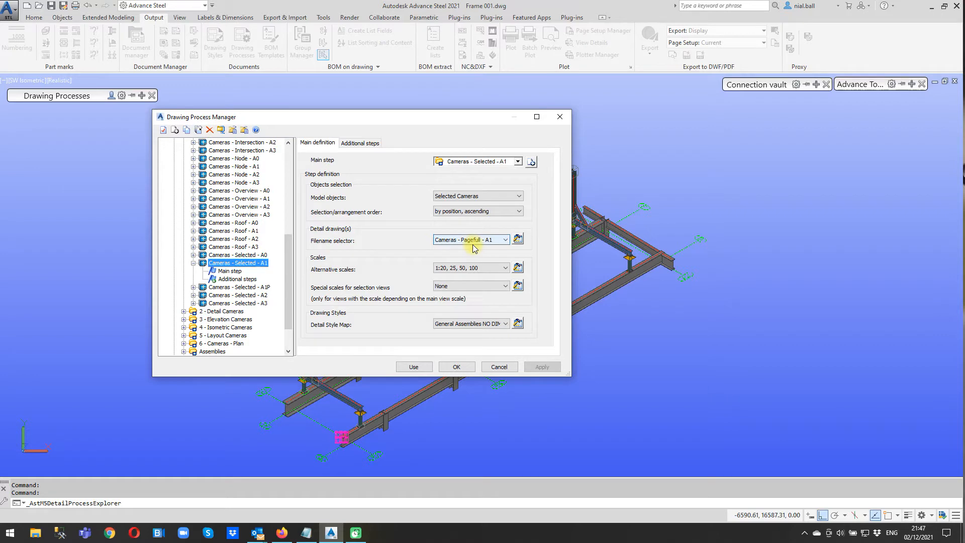
pyautogui.click(518, 240)
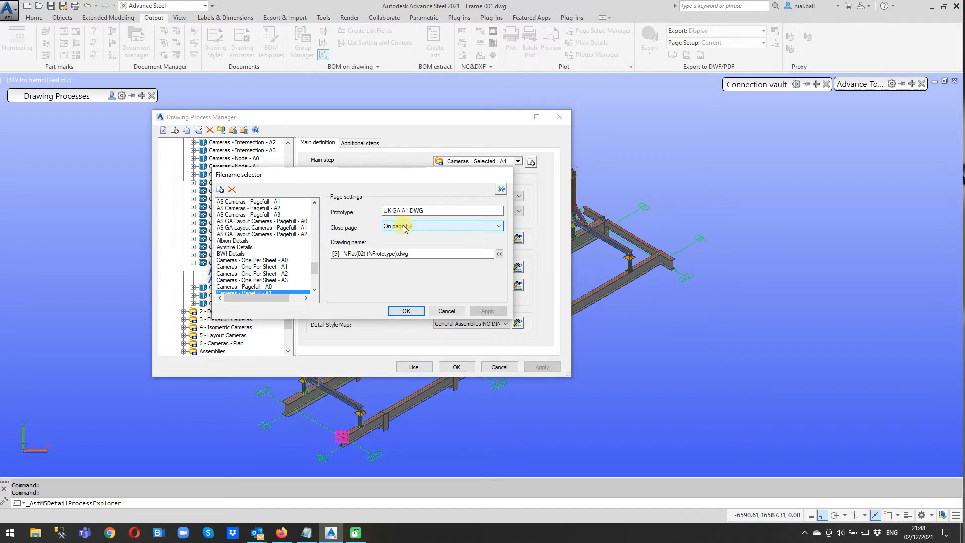
# Examine the prototype name in the Cameras - Pagefull - A1 filename selector and close the definition without saving changes
pyautogui.click(390, 211)
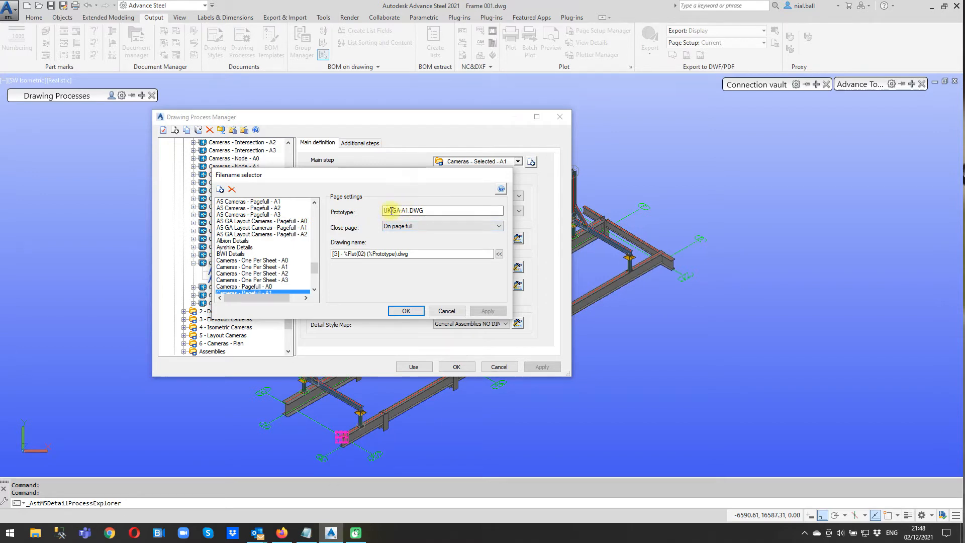
pyautogui.write('-')
pyautogui.moveTo(391, 210); pyautogui.dragTo(374, 216)
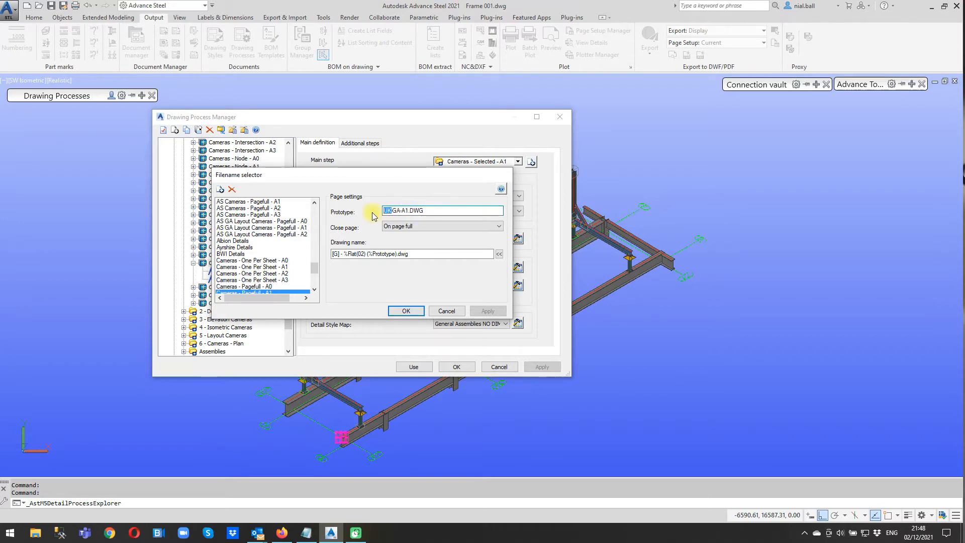
pyautogui.click(446, 311)
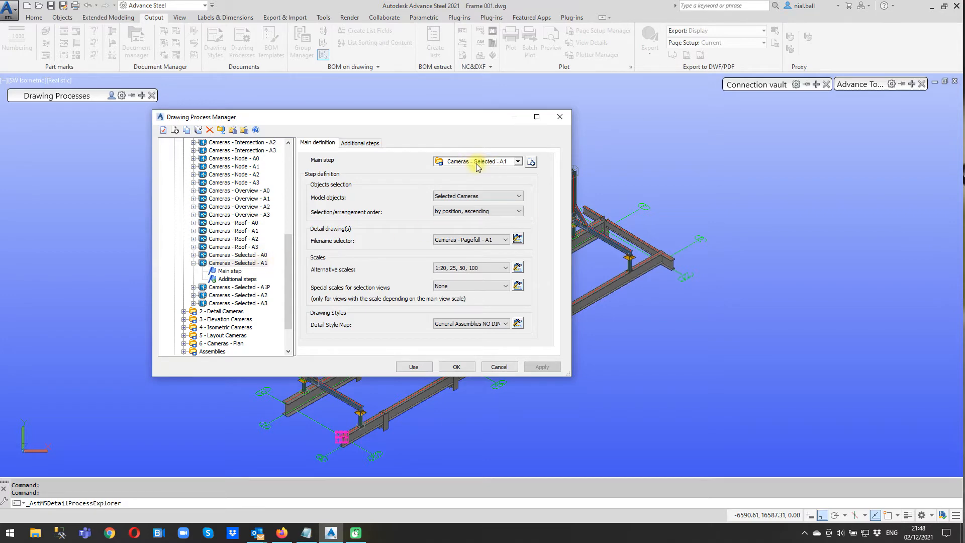
pyautogui.click(517, 239)
pyautogui.click(455, 308)
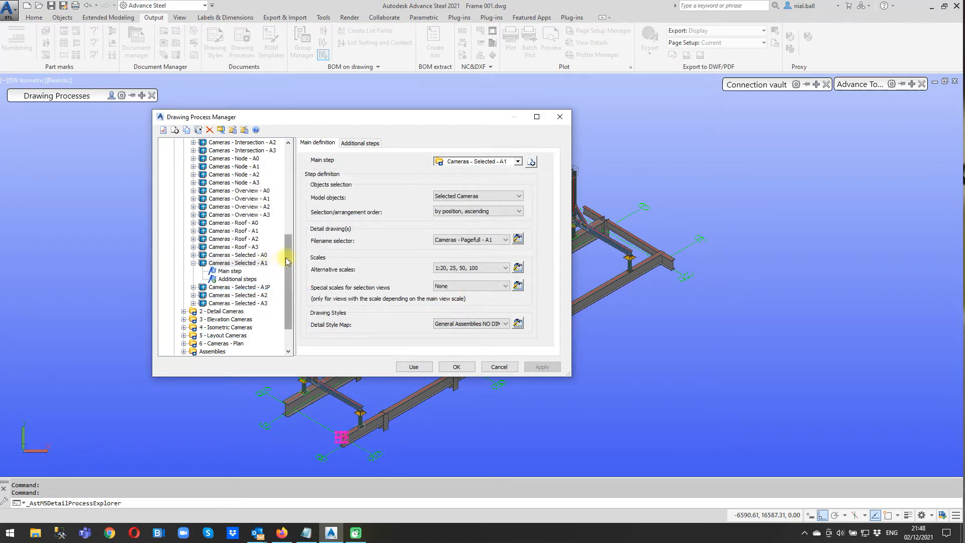
# Examine where the Cameras - Selected - A1 process sits within the 1 - Cameras category of the User drawing processes
pyautogui.scroll(6, 280, 254)
pyautogui.scroll(2, 280, 199)
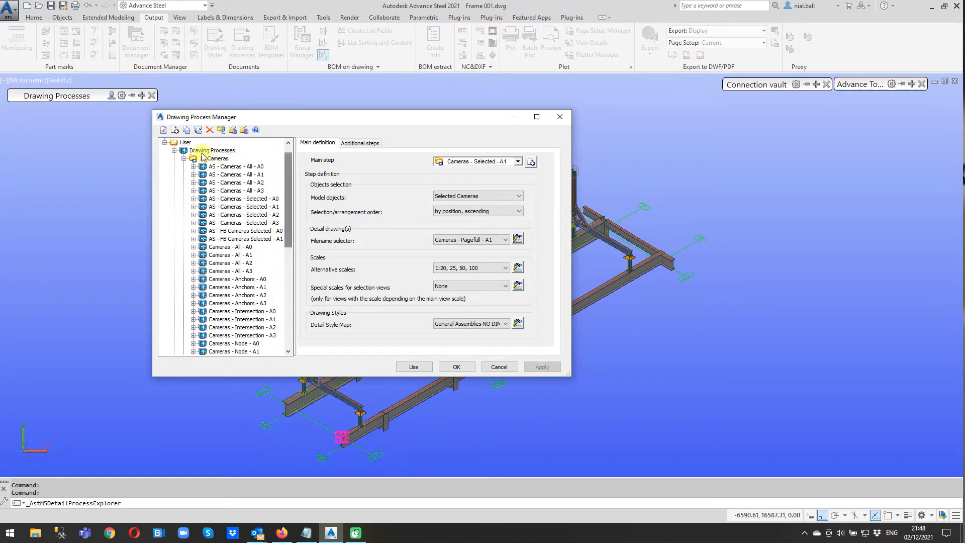
pyautogui.moveTo(288, 160); pyautogui.dragTo(288, 249)
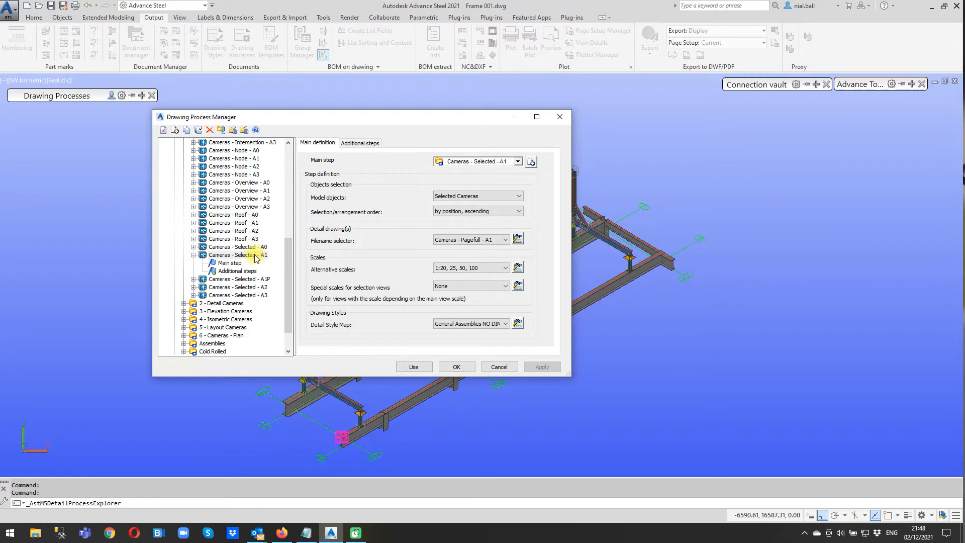
pyautogui.click(193, 255)
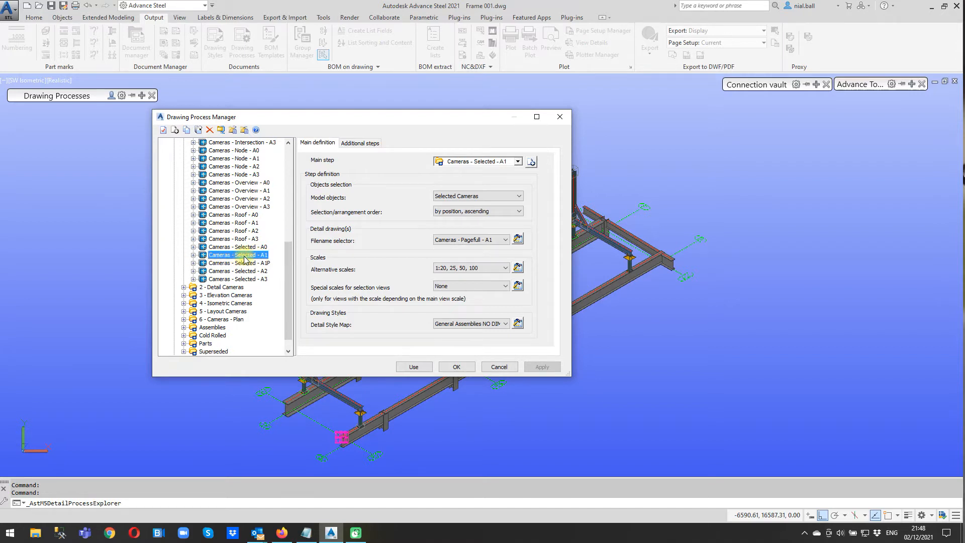
pyautogui.moveTo(288, 251); pyautogui.dragTo(287, 157)
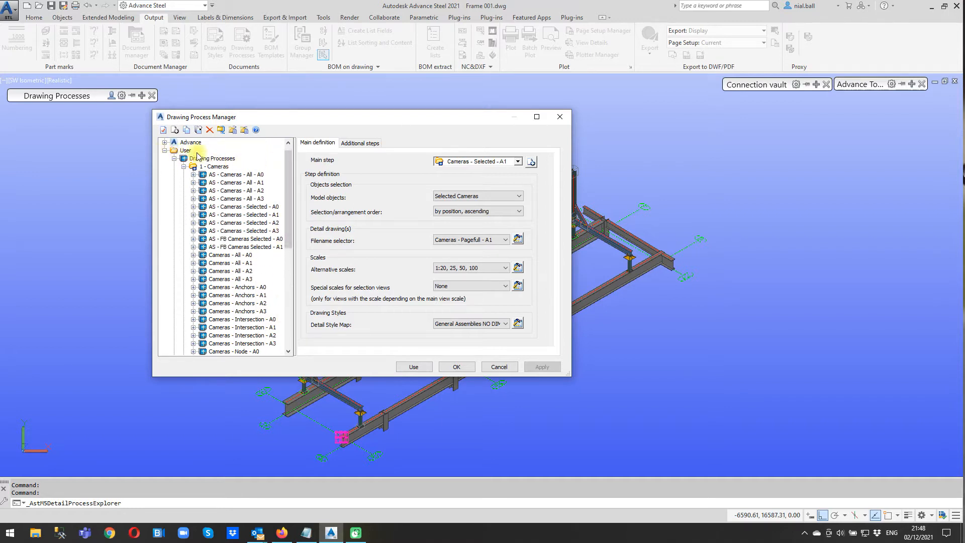
# Compare the default Advance drawing process categories, including Cameras, with the User categories
pyautogui.click(164, 142)
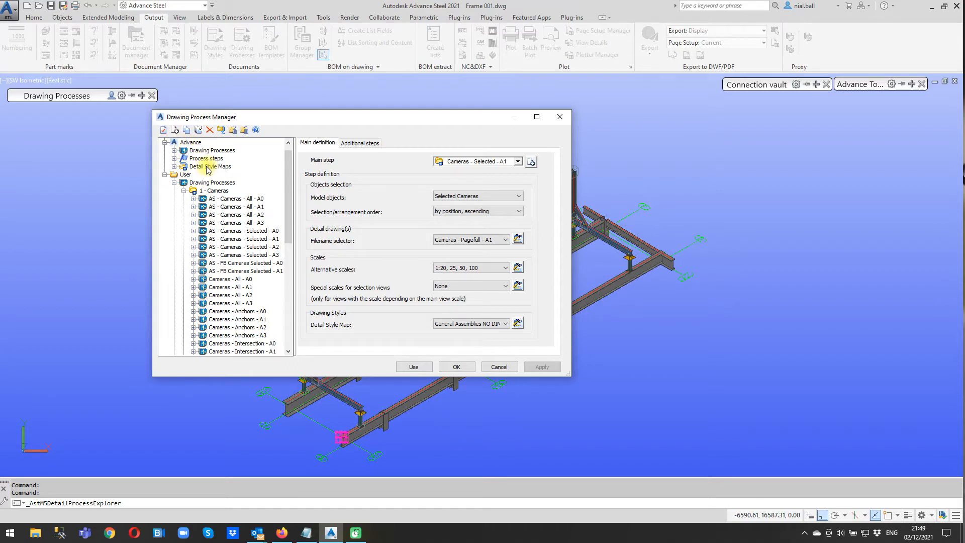
pyautogui.click(164, 142)
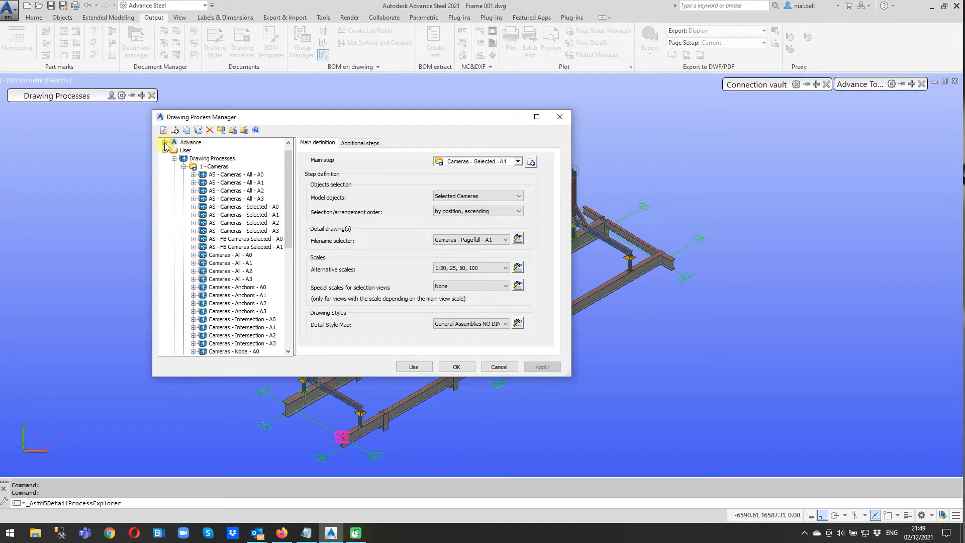
pyautogui.click(186, 167)
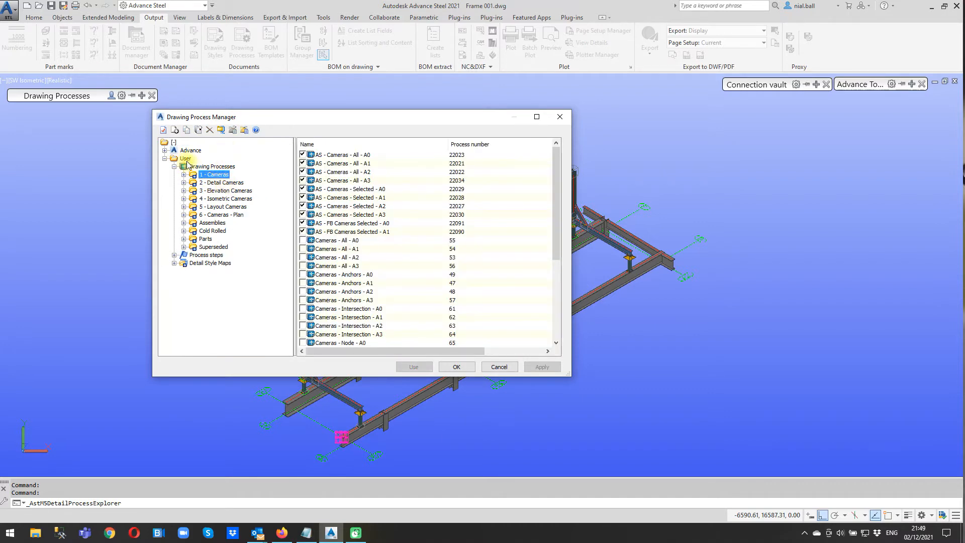
pyautogui.click(164, 151)
pyautogui.click(174, 158)
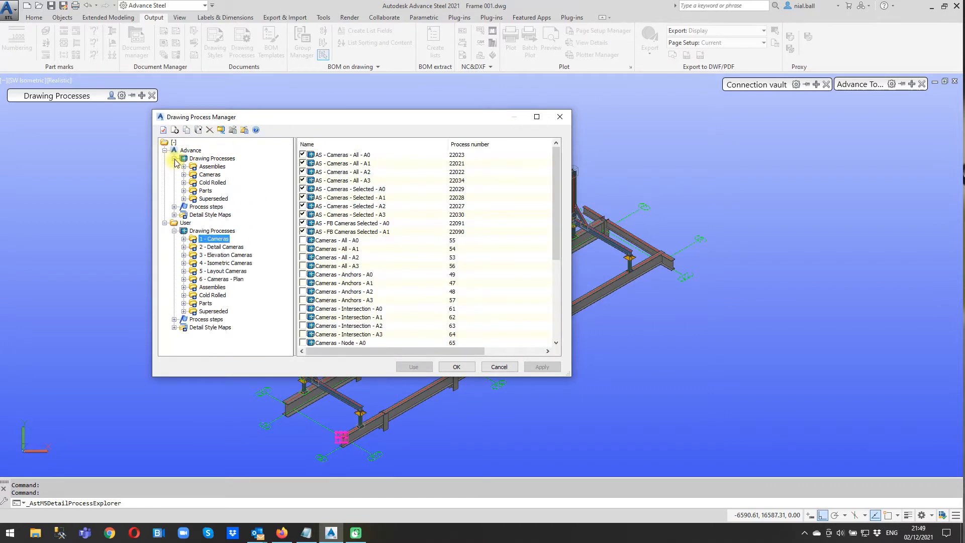
pyautogui.click(184, 175)
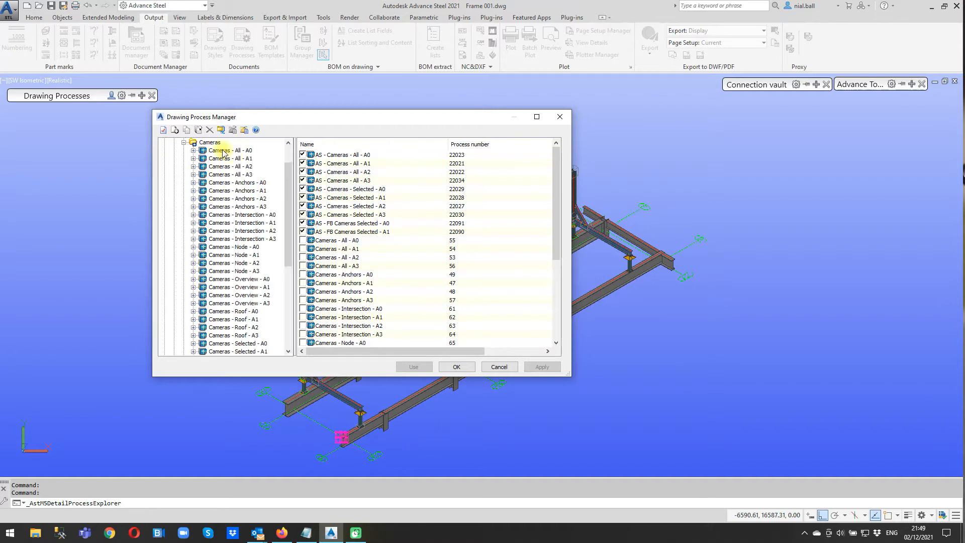
pyautogui.click(184, 143)
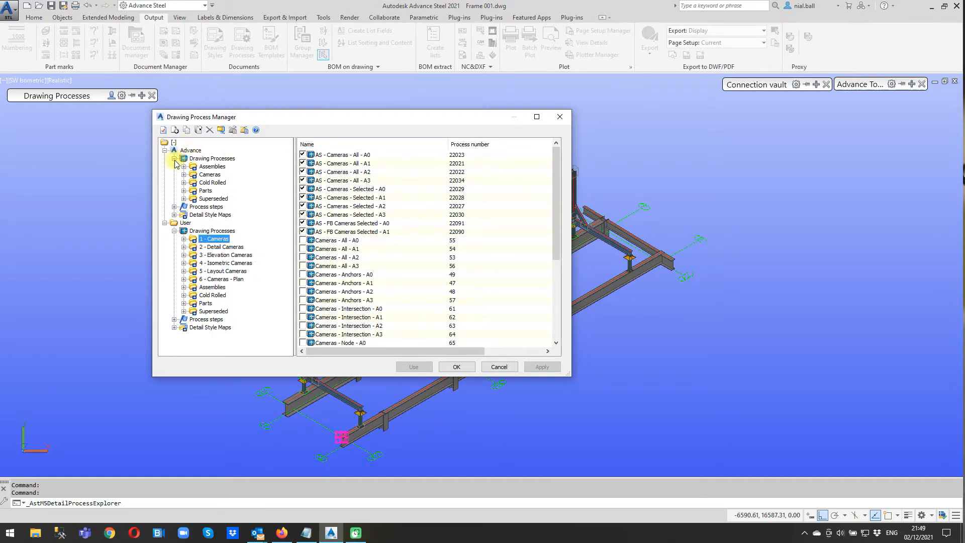
pyautogui.click(174, 158)
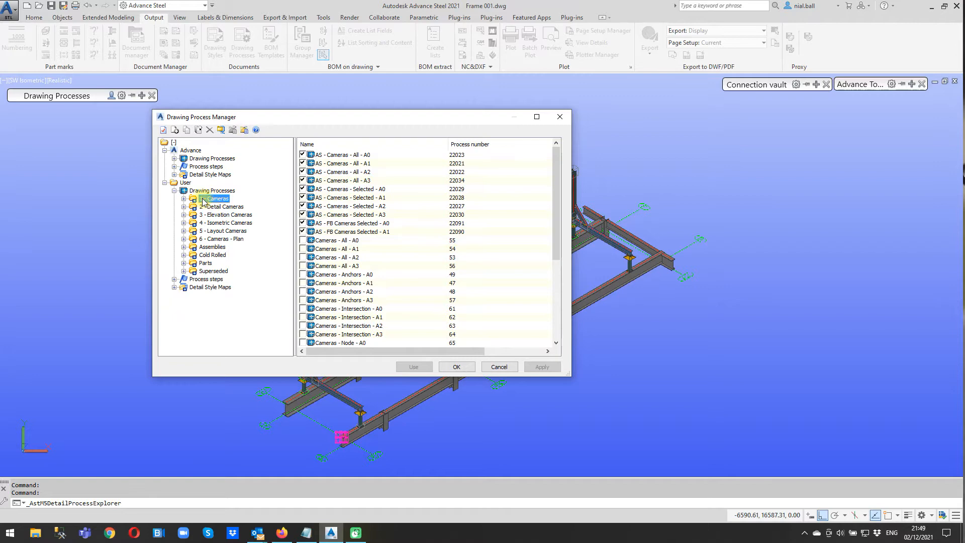
# Copy the User drawing process Cameras - Selected - A1 under the name BIM Cameras - Selected - A1
pyautogui.click(184, 198)
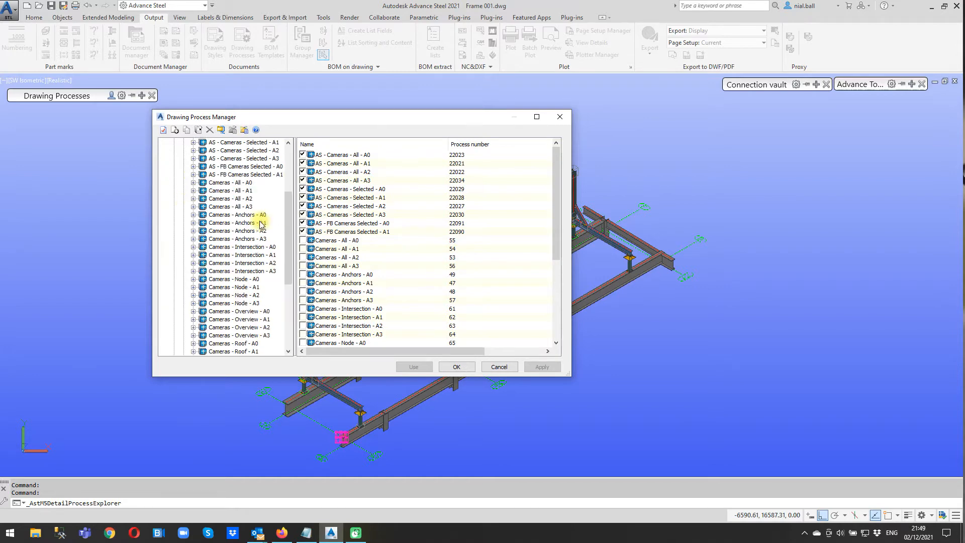
pyautogui.scroll(-8, 261, 226)
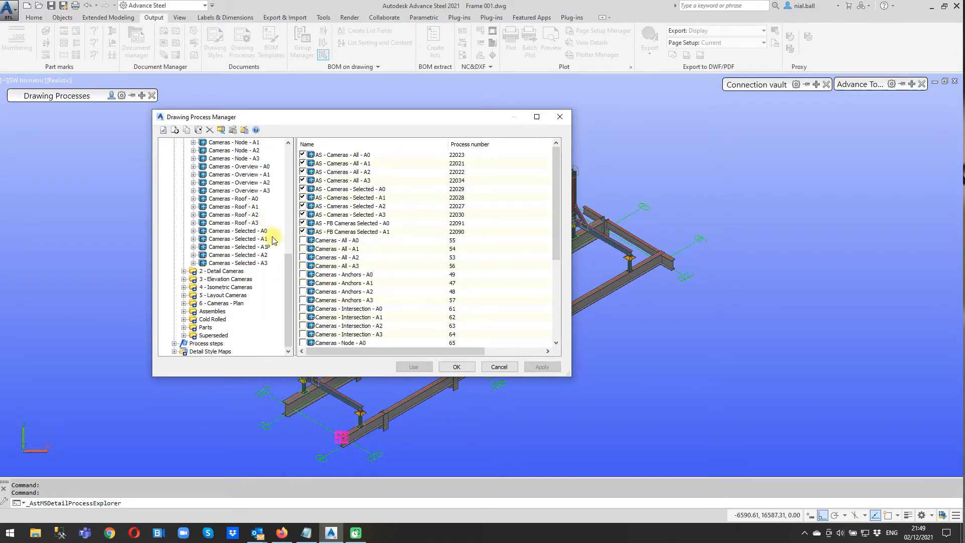
pyautogui.click(251, 239)
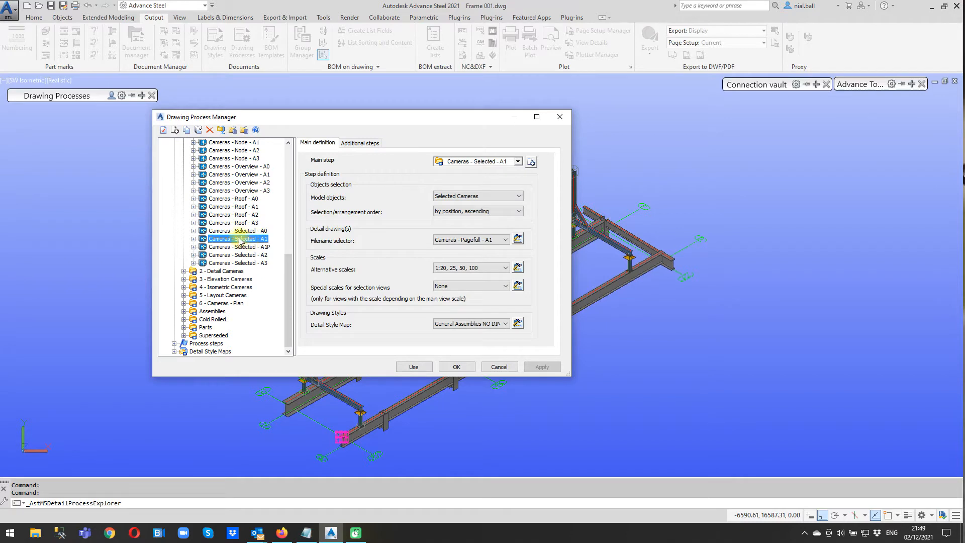
pyautogui.rightClick(239, 241)
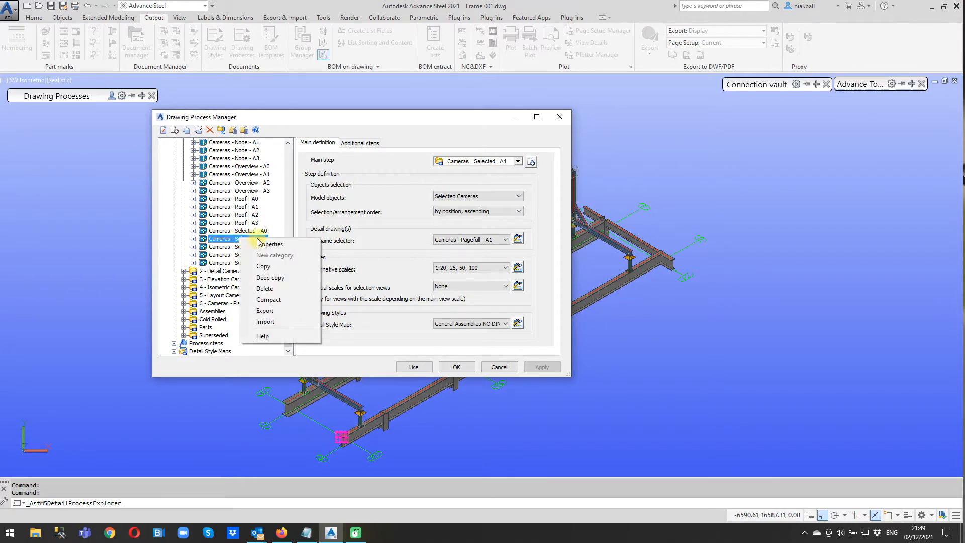
pyautogui.click(271, 270)
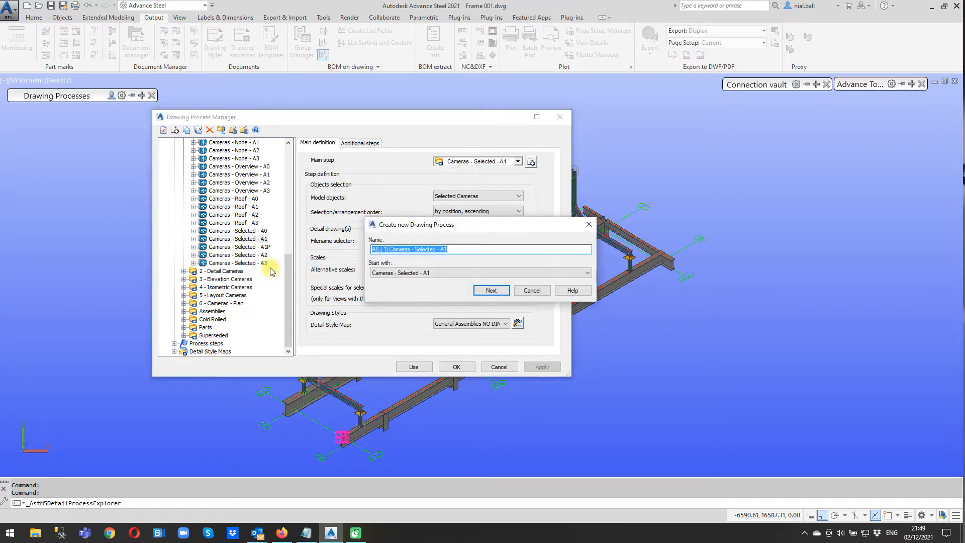
pyautogui.moveTo(420, 227); pyautogui.dragTo(339, 218)
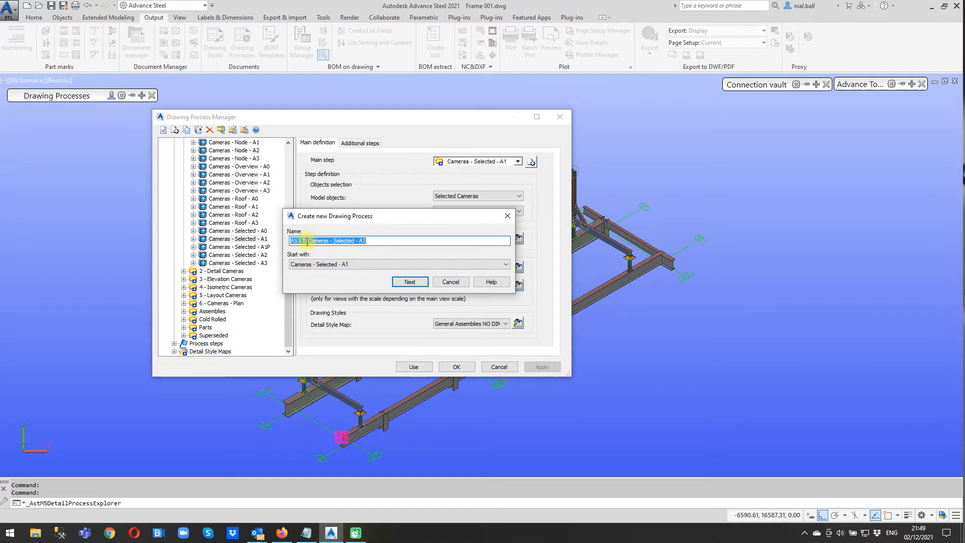
pyautogui.click(307, 241)
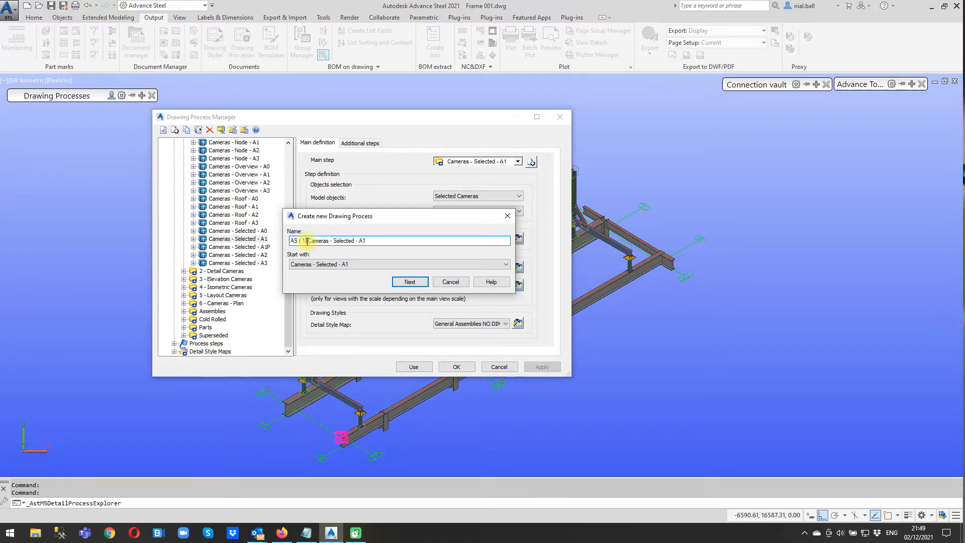
pyautogui.moveTo(306, 241); pyautogui.dragTo(293, 244)
pyautogui.press('BackSpace')
pyautogui.press('Delete')
pyautogui.write('BIM')
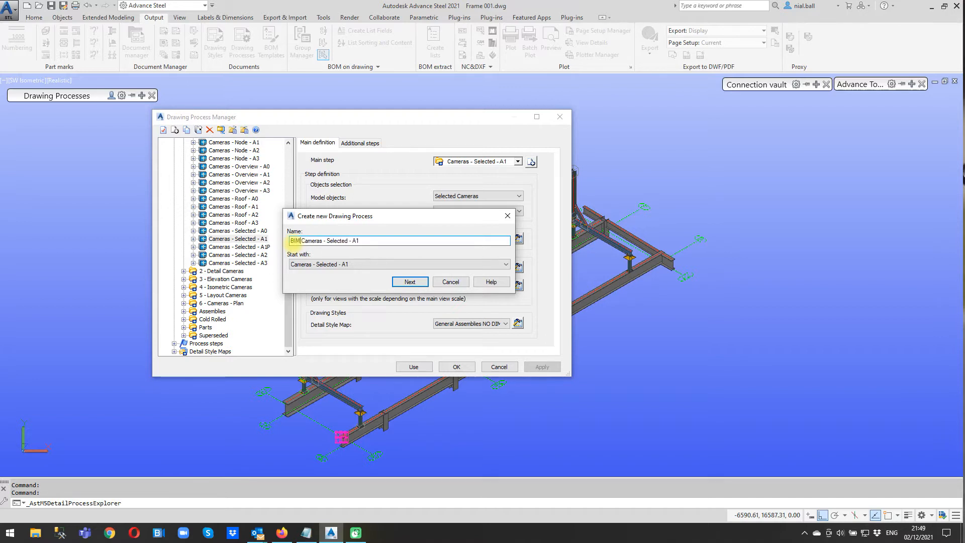
pyautogui.click(410, 281)
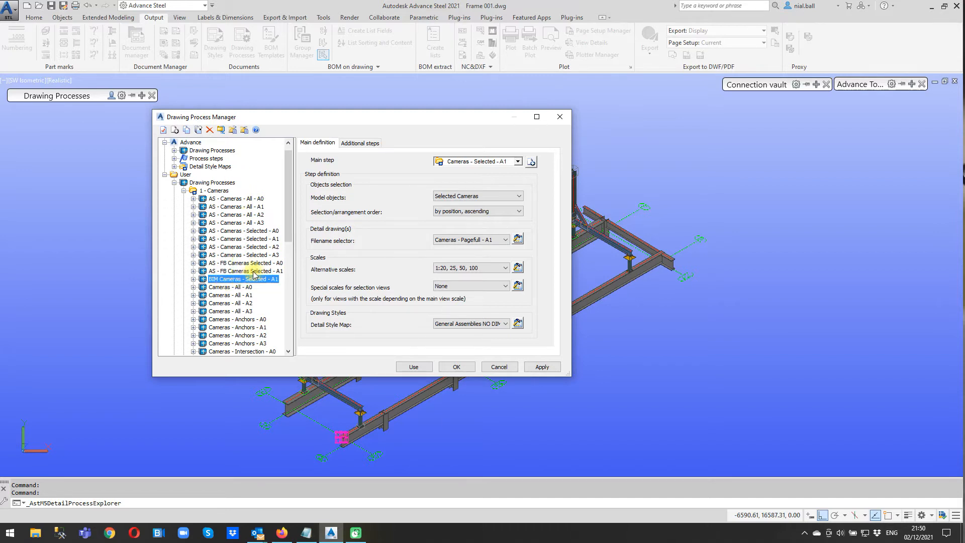
# Review the main step choices for BIM Cameras - Selected - A1 against the existing camera processes, leaving the assignment unchanged
pyautogui.click(467, 161)
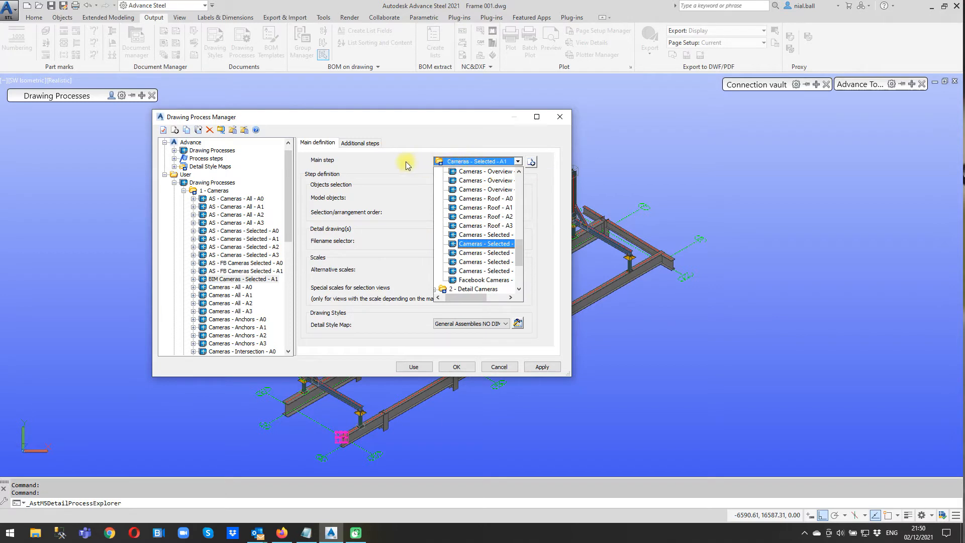
pyautogui.scroll(-4, 250, 262)
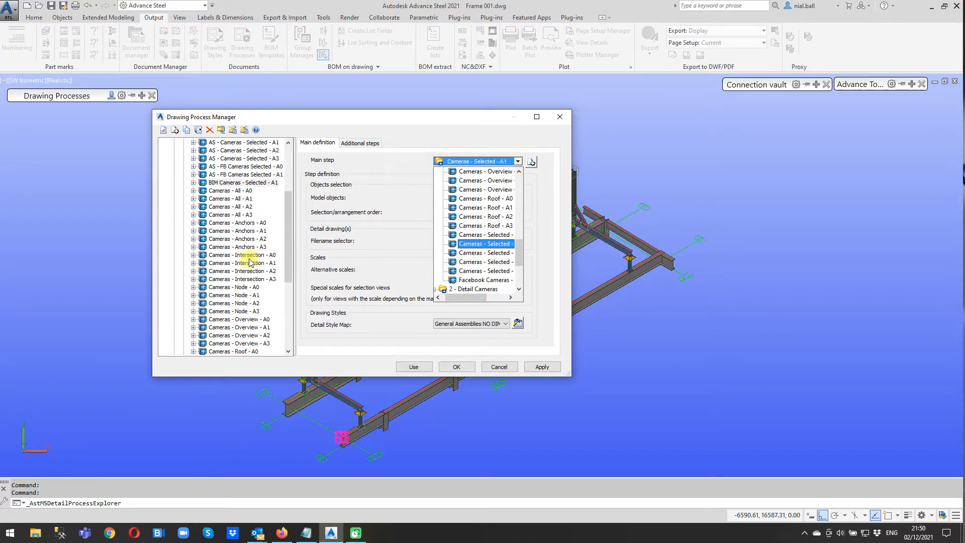
pyautogui.scroll(-4, 248, 266)
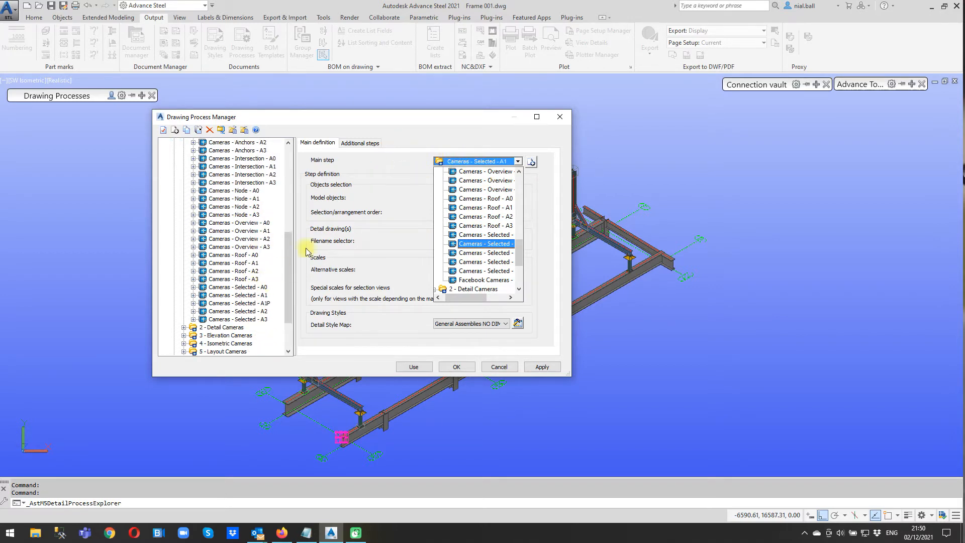
pyautogui.click(559, 172)
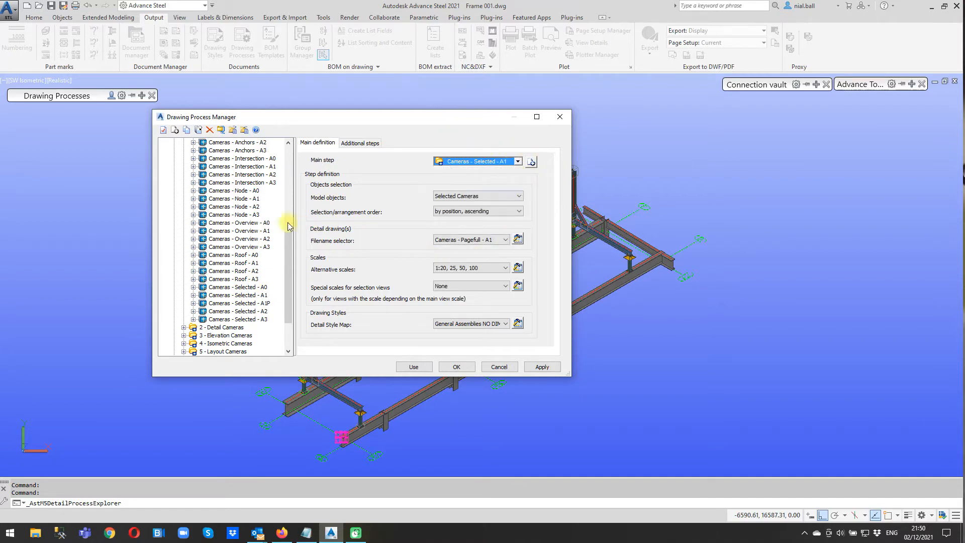
pyautogui.scroll(8, 266, 225)
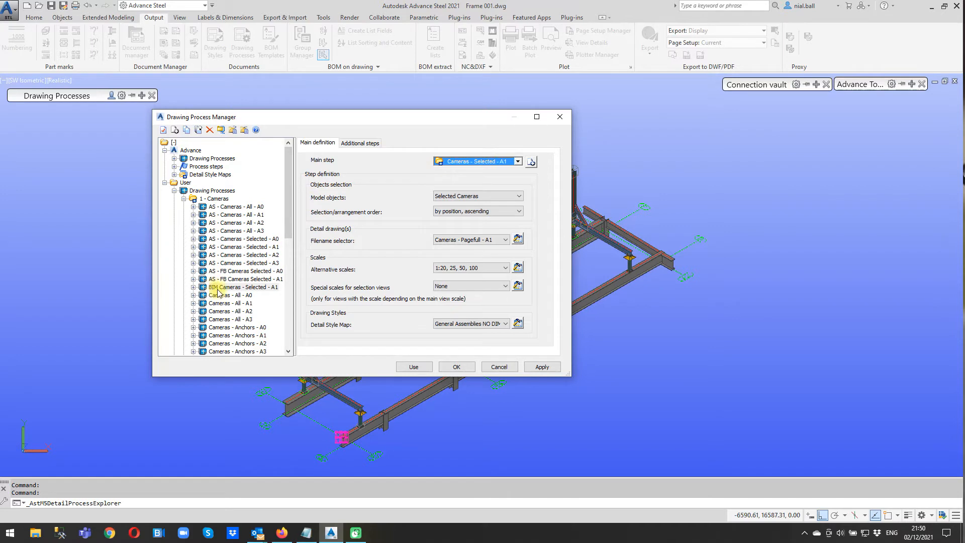
# Create a new main process step named BIM - Cameras - Selected - A1 in the 1 - Cameras category
pyautogui.click(532, 163)
pyautogui.click(340, 236)
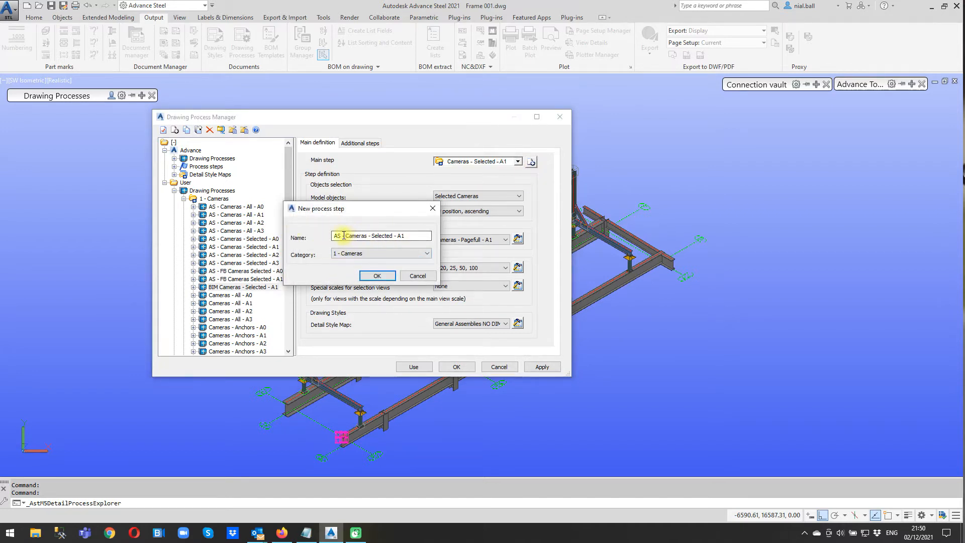
pyautogui.doubleClick(338, 236)
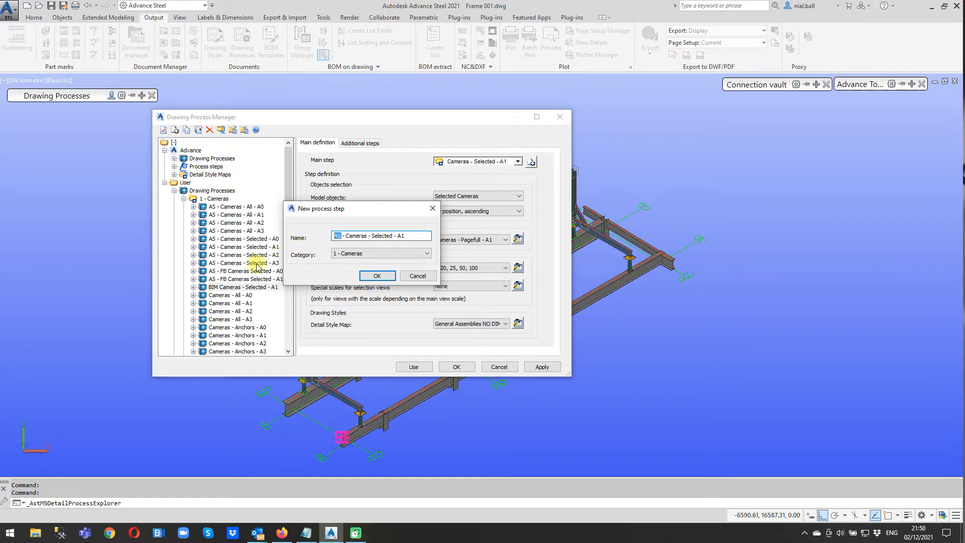
pyautogui.write('BIM')
pyautogui.click(428, 253)
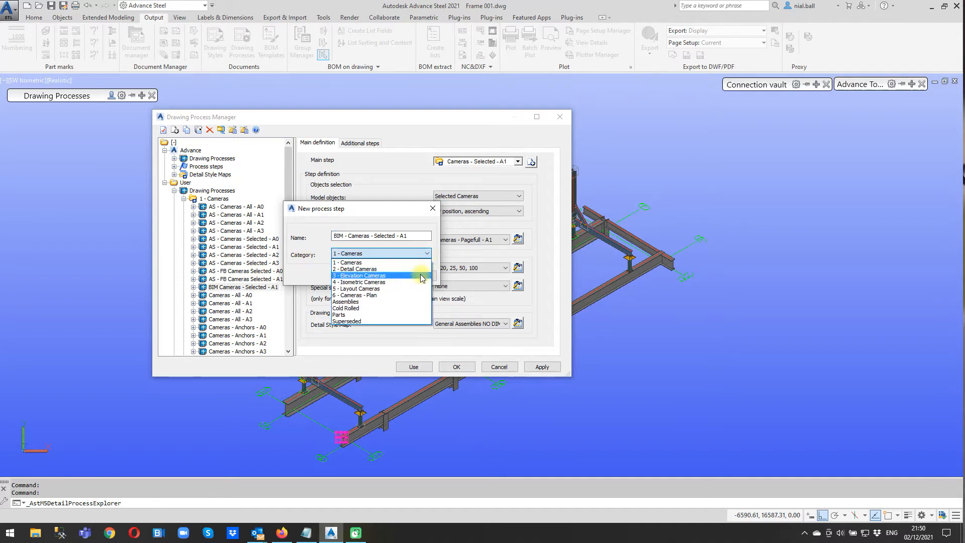
pyautogui.click(420, 253)
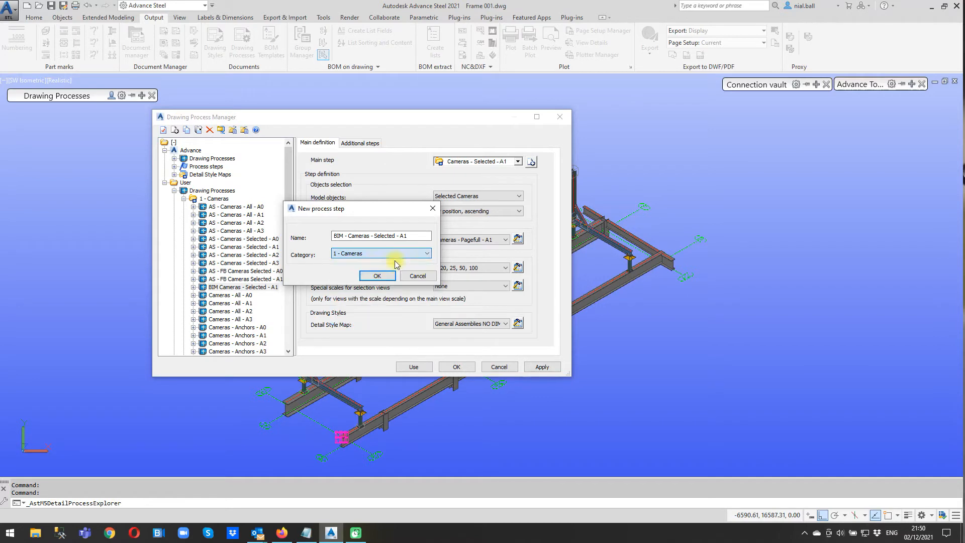
pyautogui.click(383, 276)
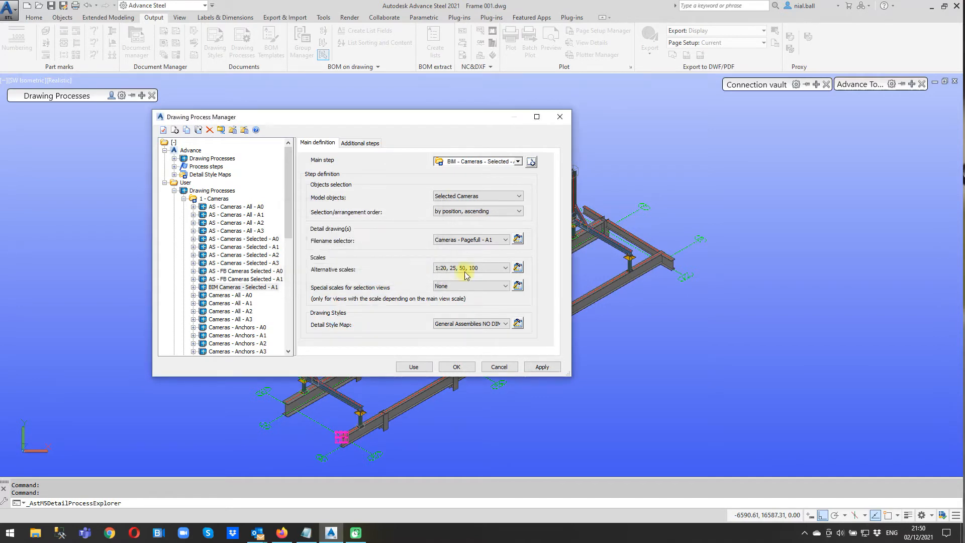
# Compare the category choices for a new process step with the User drawing process categories, and check the assigned main step in its list
pyautogui.click(532, 163)
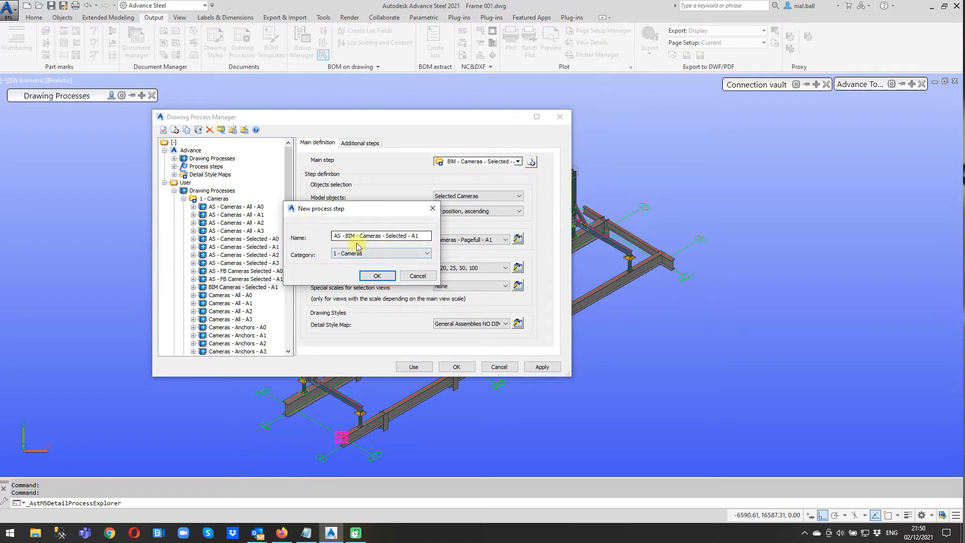
pyautogui.click(422, 253)
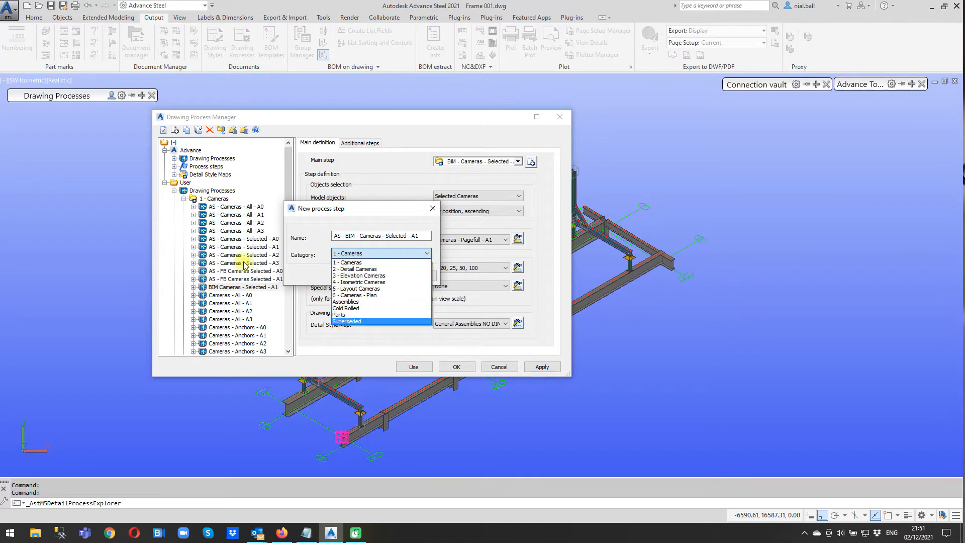
pyautogui.click(288, 201)
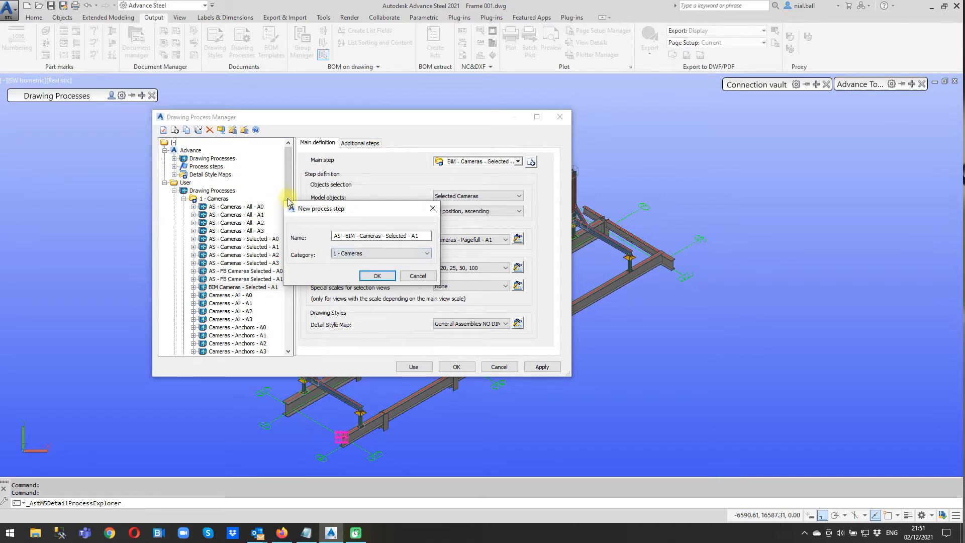
pyautogui.click(184, 200)
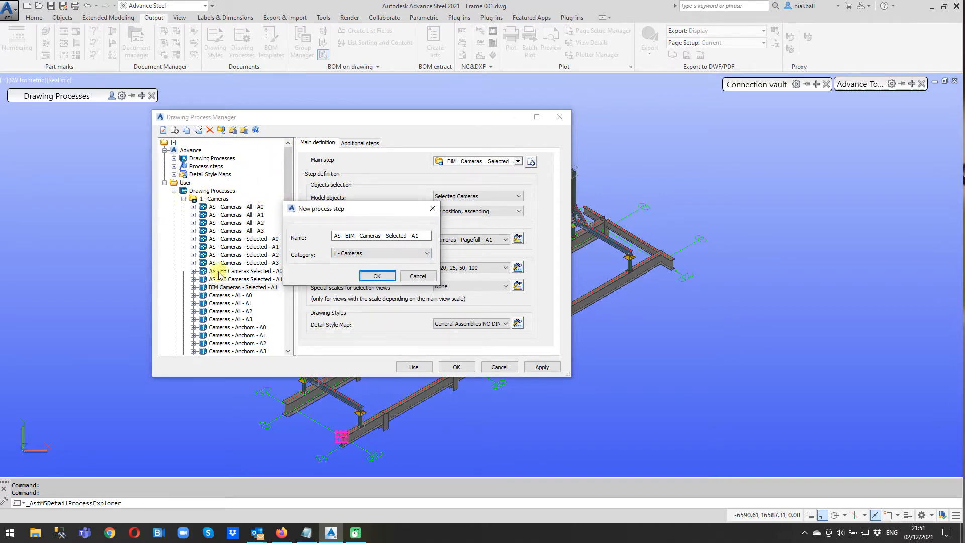
pyautogui.click(417, 276)
pyautogui.scroll(-4, 285, 239)
pyautogui.scroll(-7, 285, 239)
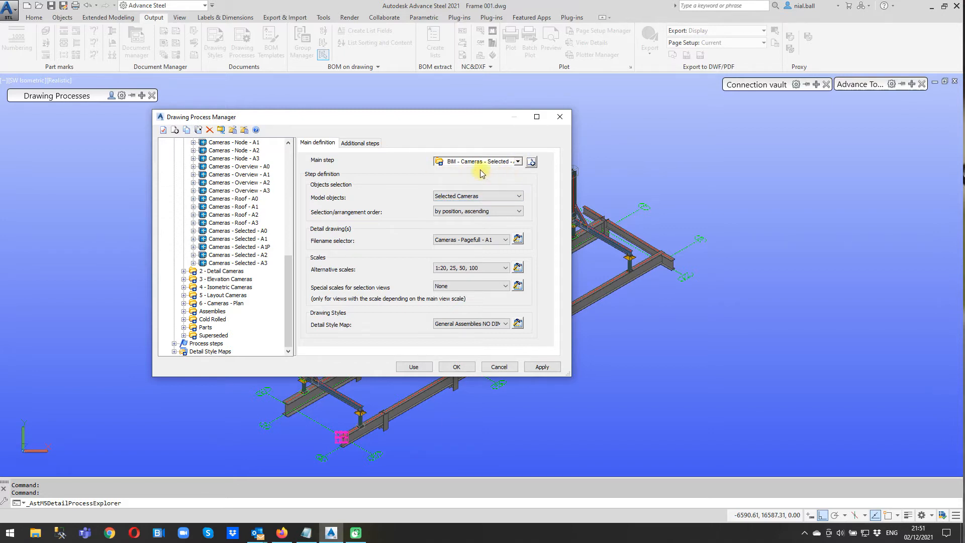
pyautogui.scroll(10, 237, 221)
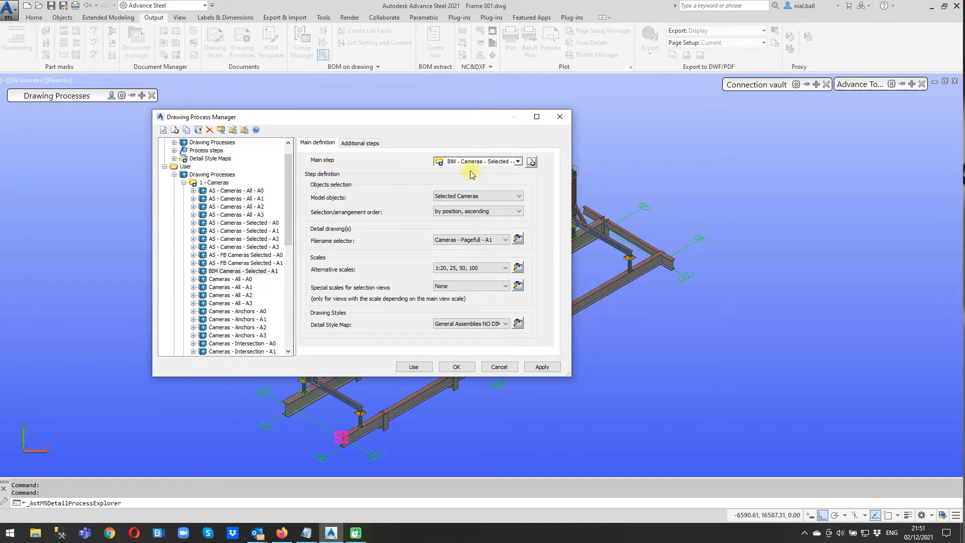
pyautogui.click(518, 162)
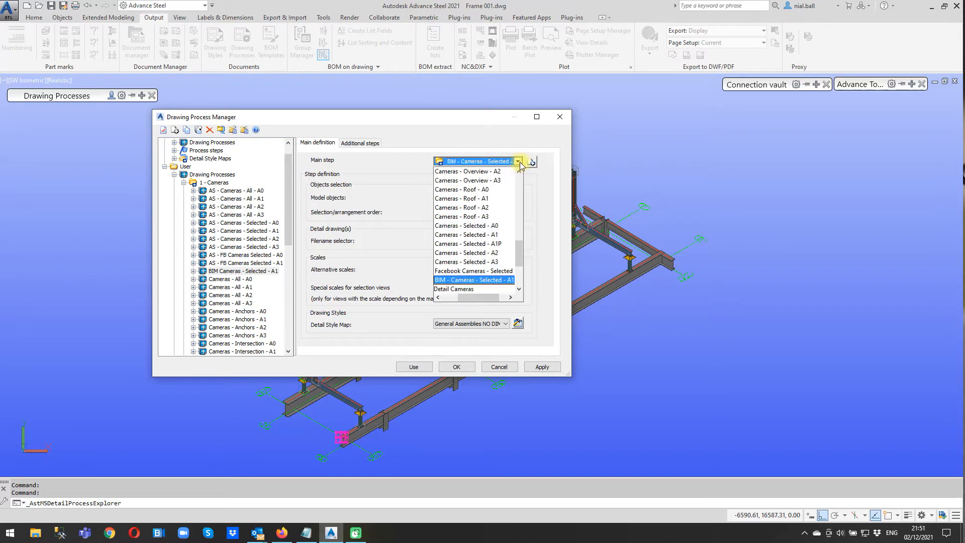
pyautogui.click(518, 162)
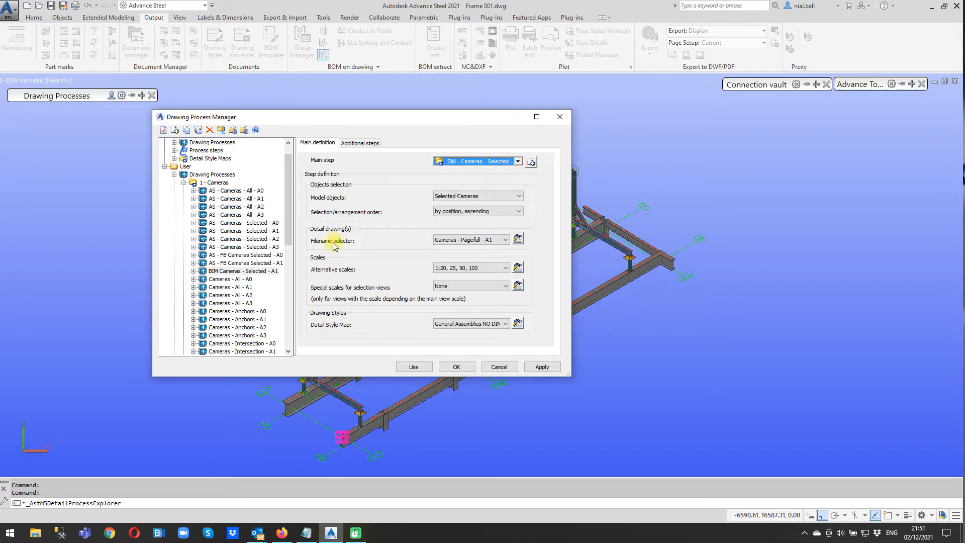
# Inspect the prototype and drawing name settings of the Cameras - Pagefull - A1 filename selector without saving any change
pyautogui.click(520, 241)
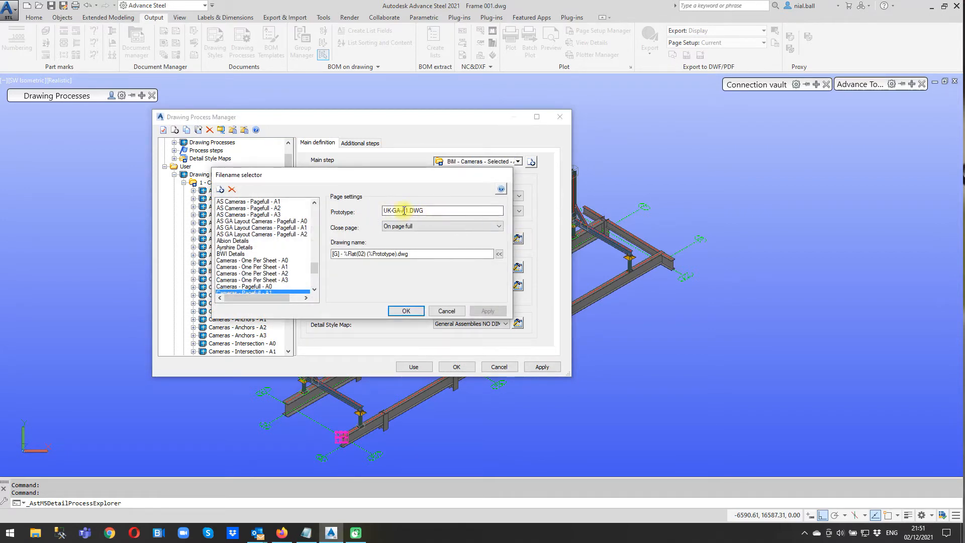
pyautogui.click(445, 310)
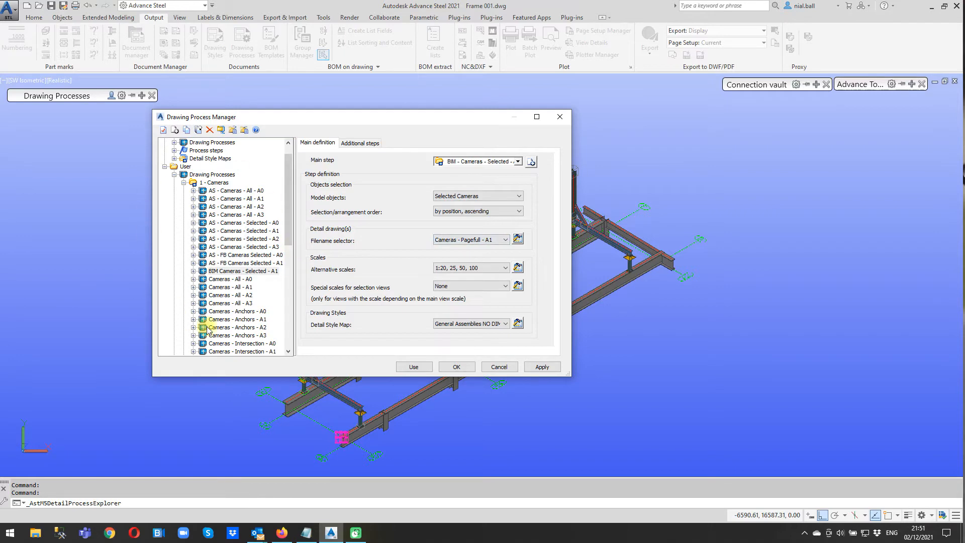
pyautogui.click(518, 240)
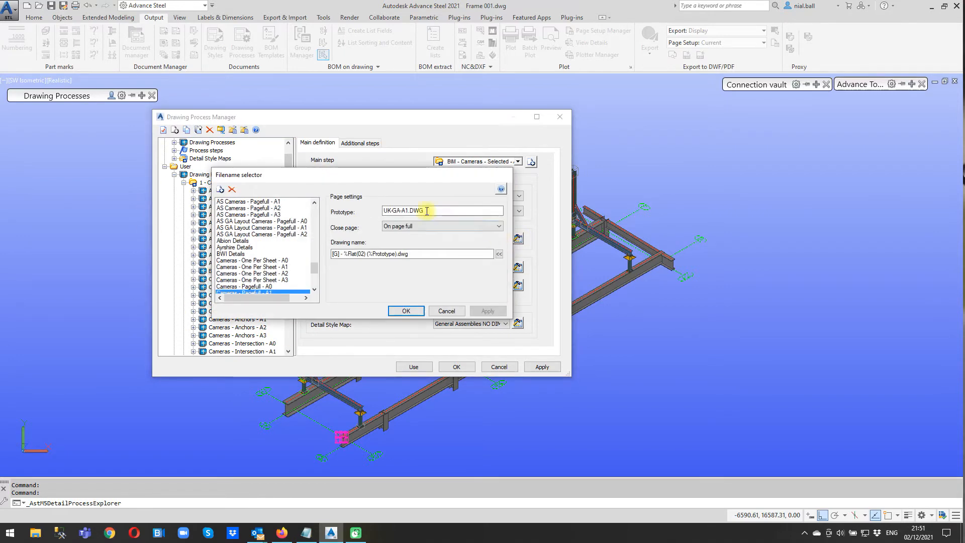
pyautogui.moveTo(391, 210); pyautogui.dragTo(377, 213)
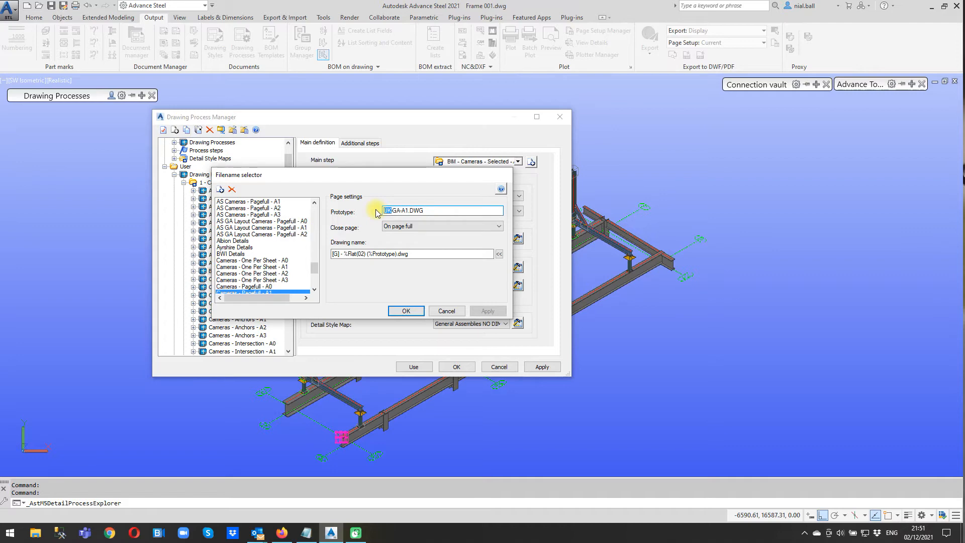
pyautogui.click(444, 310)
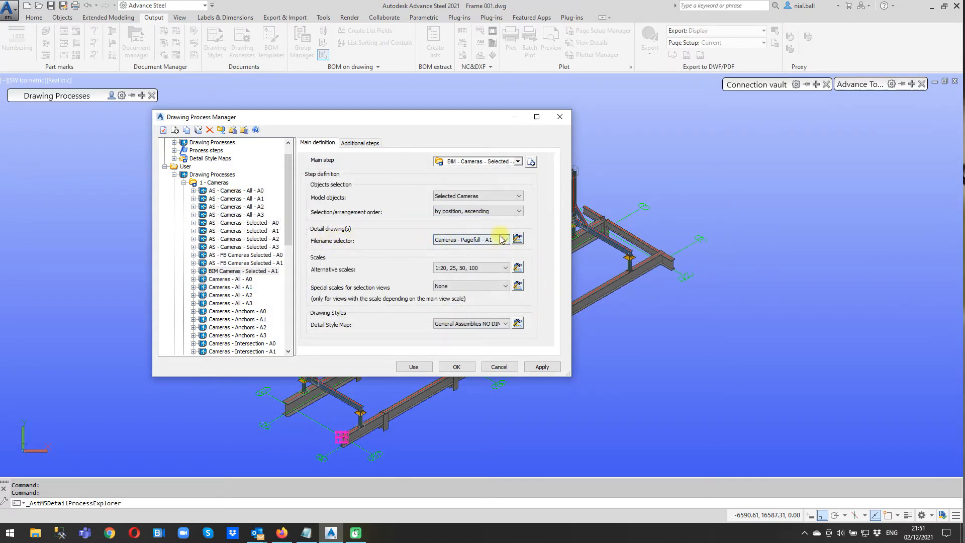
pyautogui.click(518, 240)
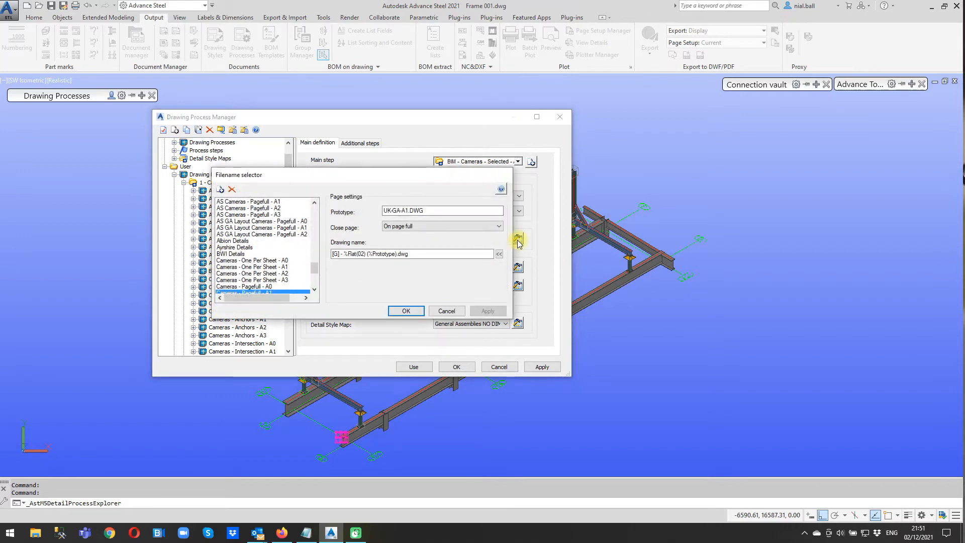
pyautogui.click(447, 311)
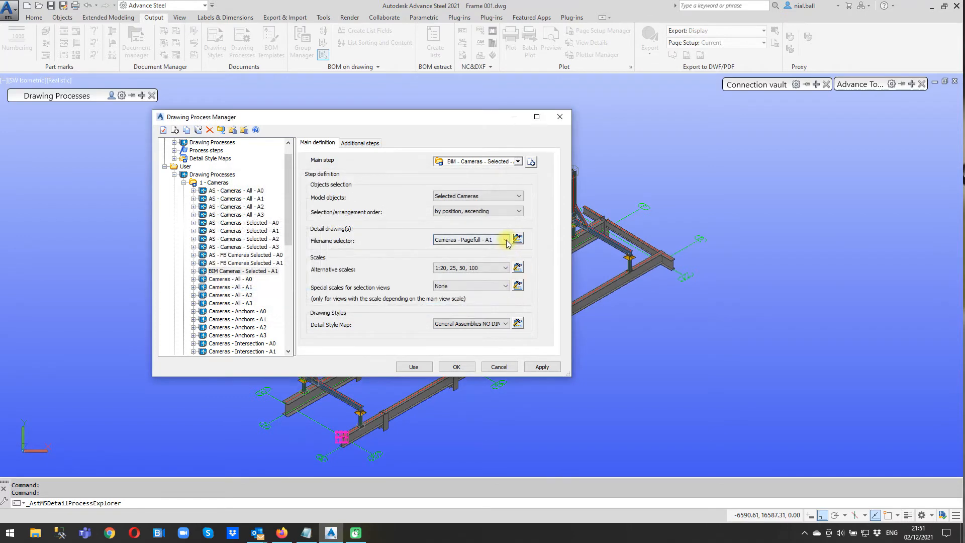
# Create a filename selector named BIM - Cameras - Pagefull - A1 based on Cameras - Pagefull - A1 and assign it to the process
pyautogui.click(517, 240)
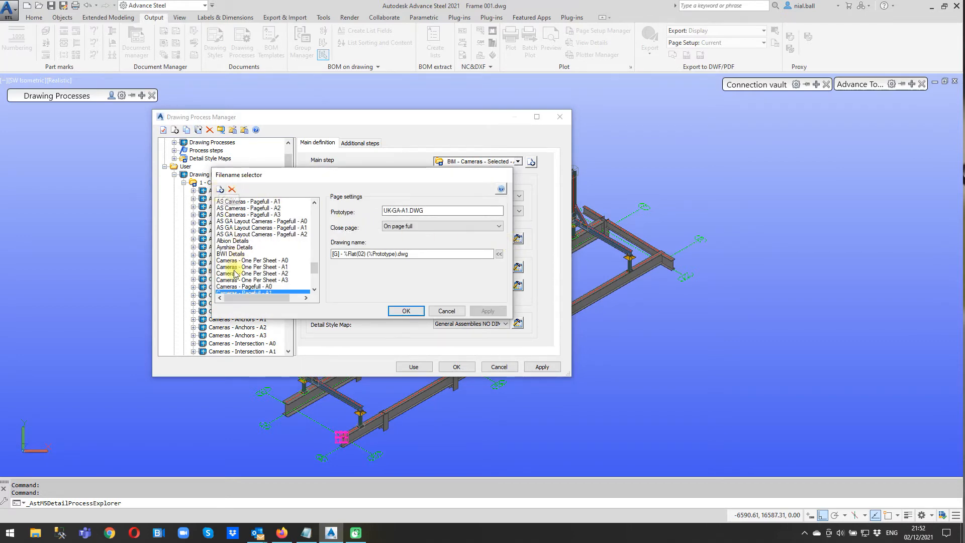
pyautogui.click(221, 189)
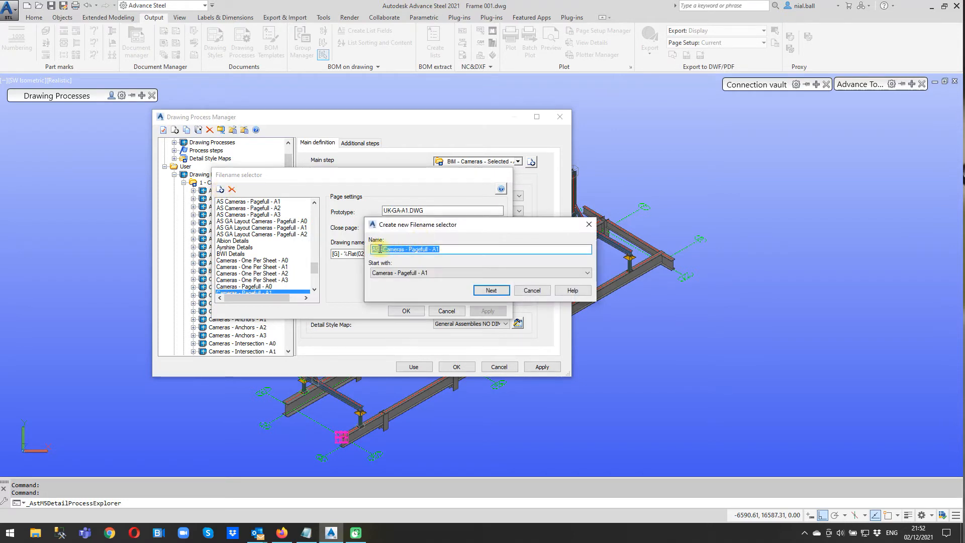
pyautogui.doubleClick(379, 249)
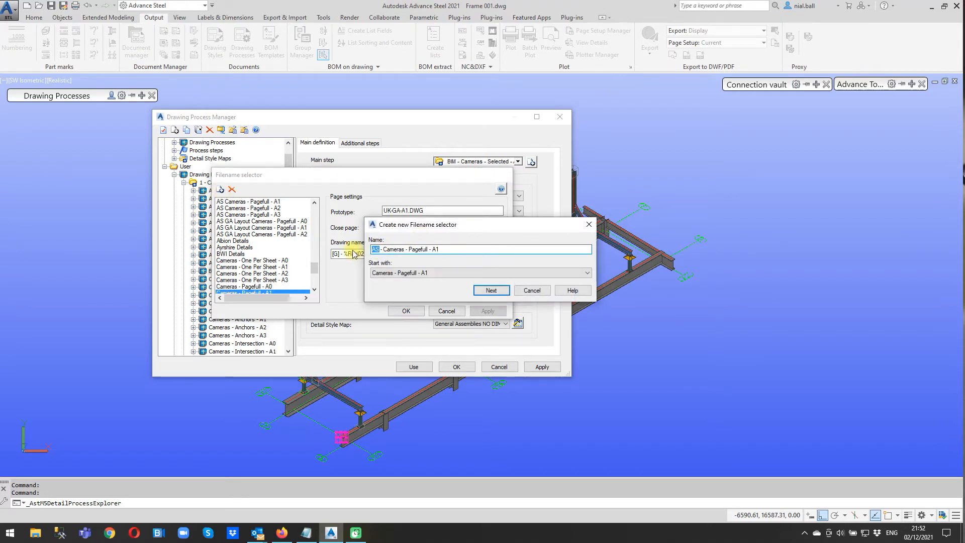
pyautogui.write('BIM')
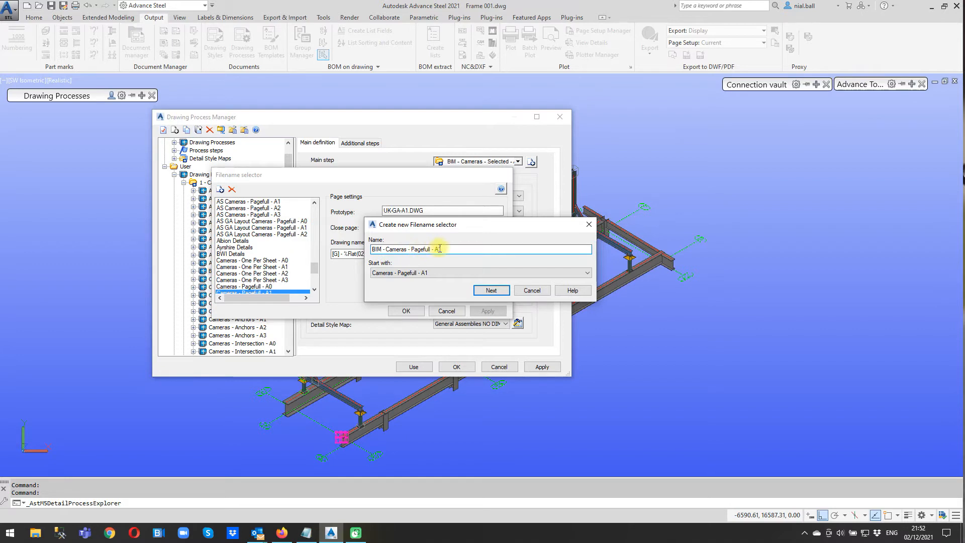
pyautogui.click(491, 290)
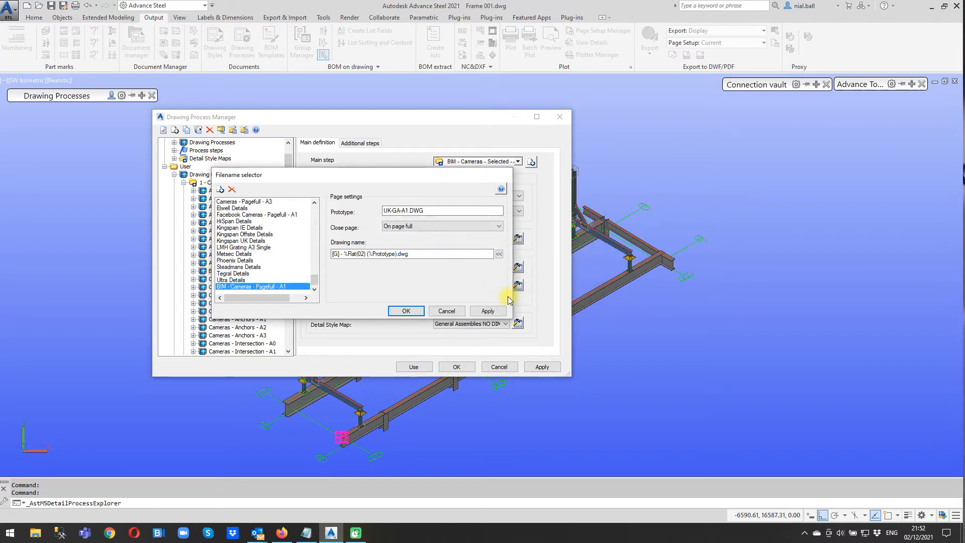
pyautogui.click(488, 311)
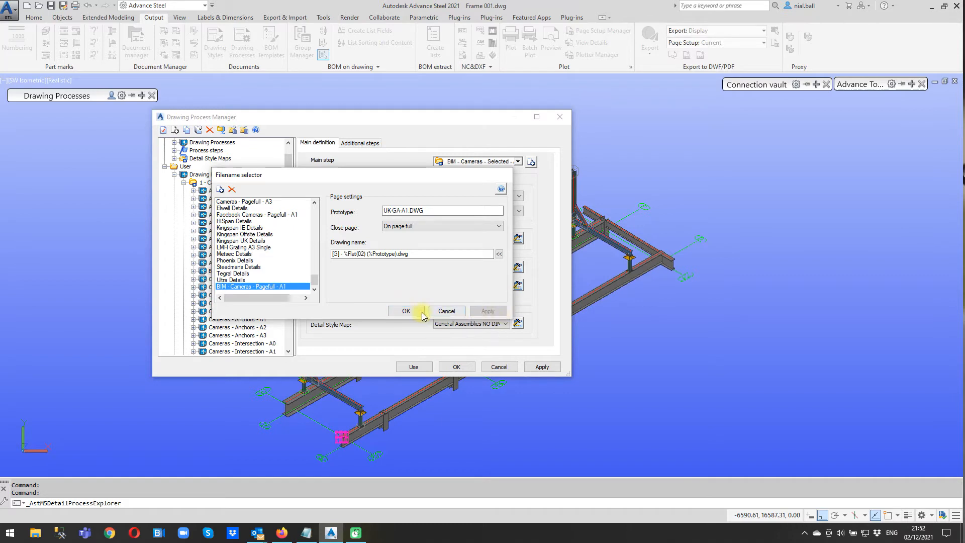
pyautogui.click(406, 311)
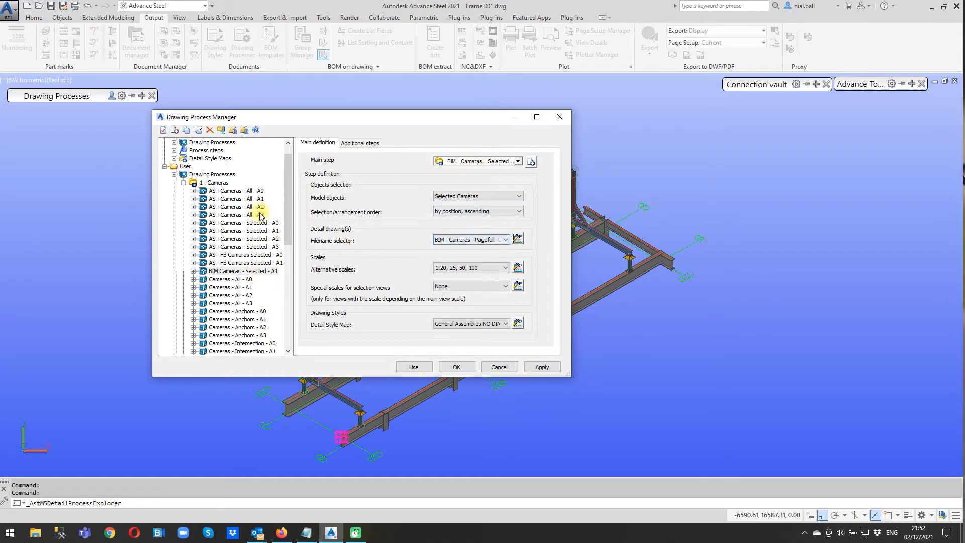
# Set the prototype of the BIM - Cameras - Pagefull - A1 filename selector to BIM-GA-A1.DWG and recheck its page settings
pyautogui.click(518, 239)
pyautogui.doubleClick(387, 211)
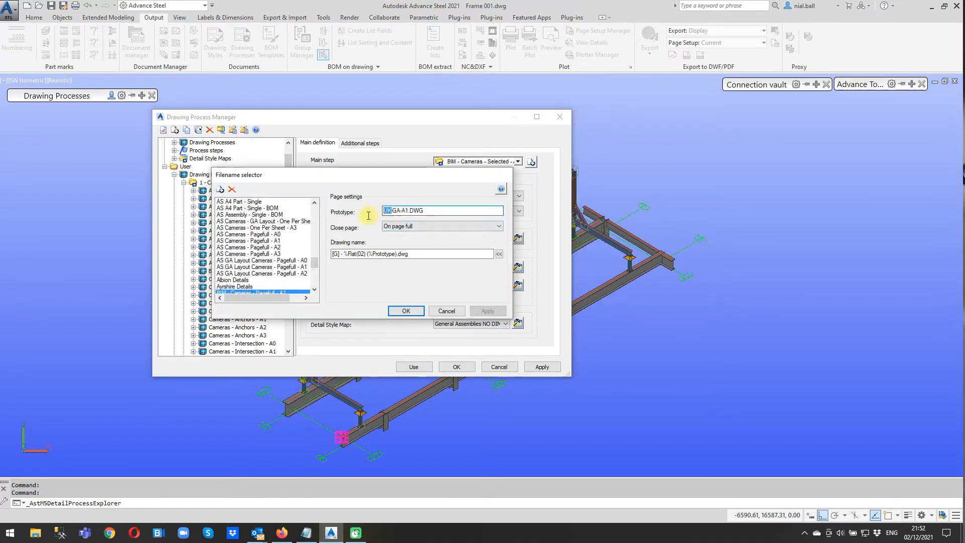
pyautogui.write('BIM')
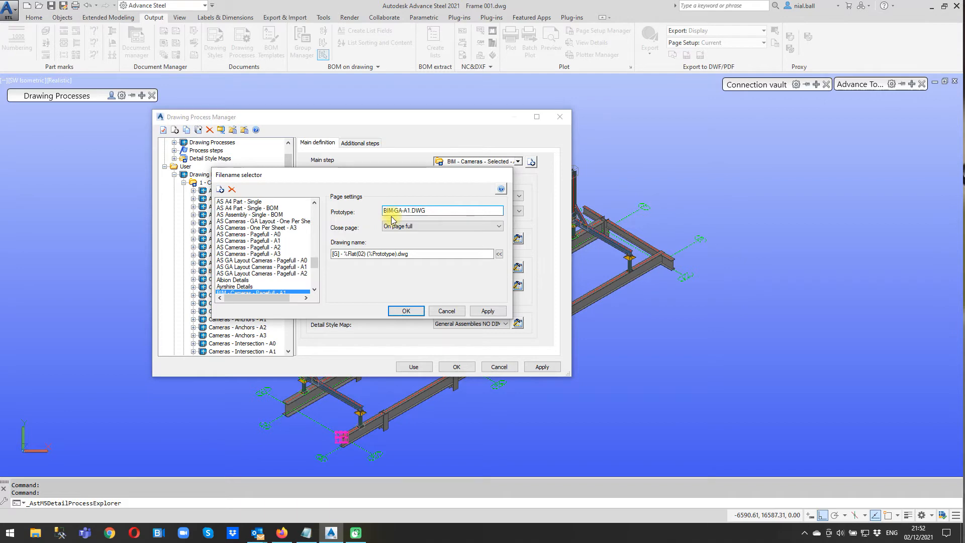
pyautogui.click(486, 312)
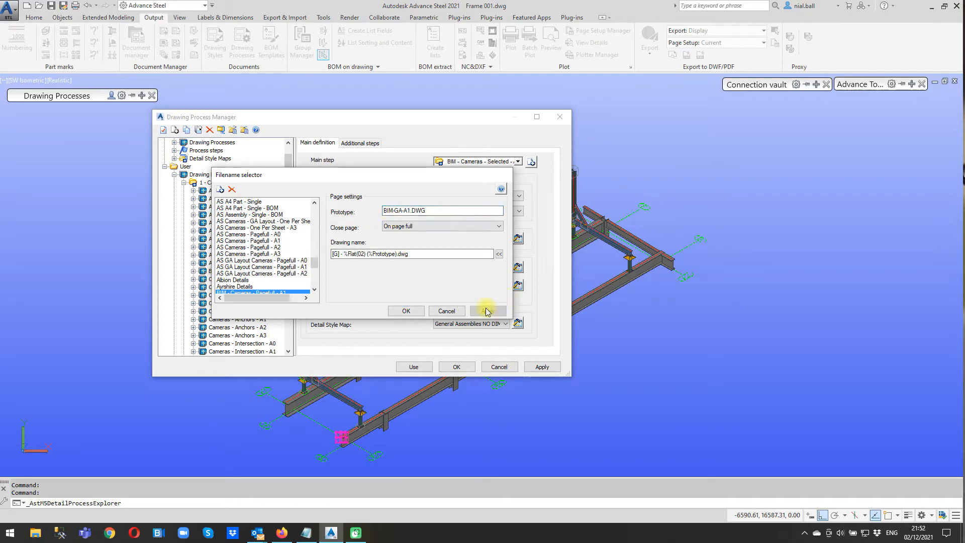
pyautogui.click(406, 311)
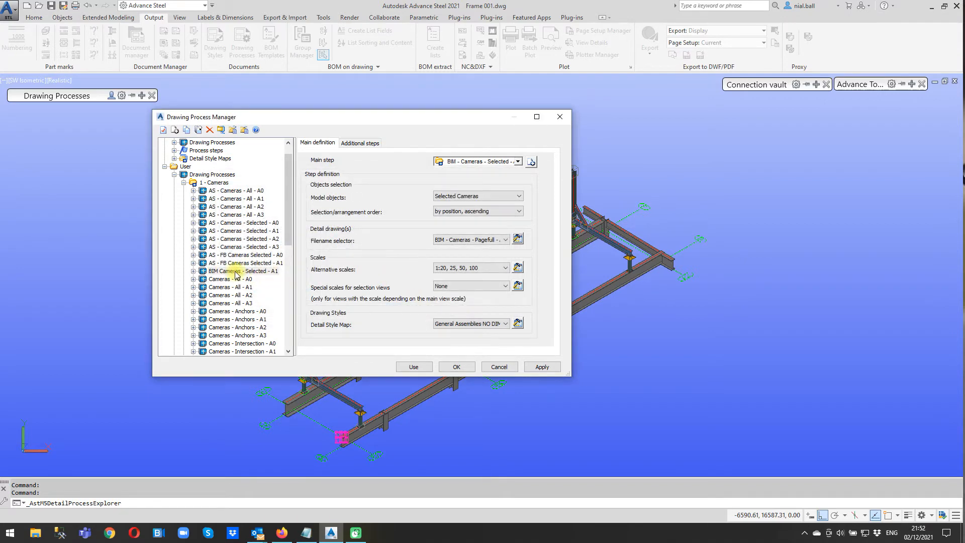
pyautogui.click(518, 239)
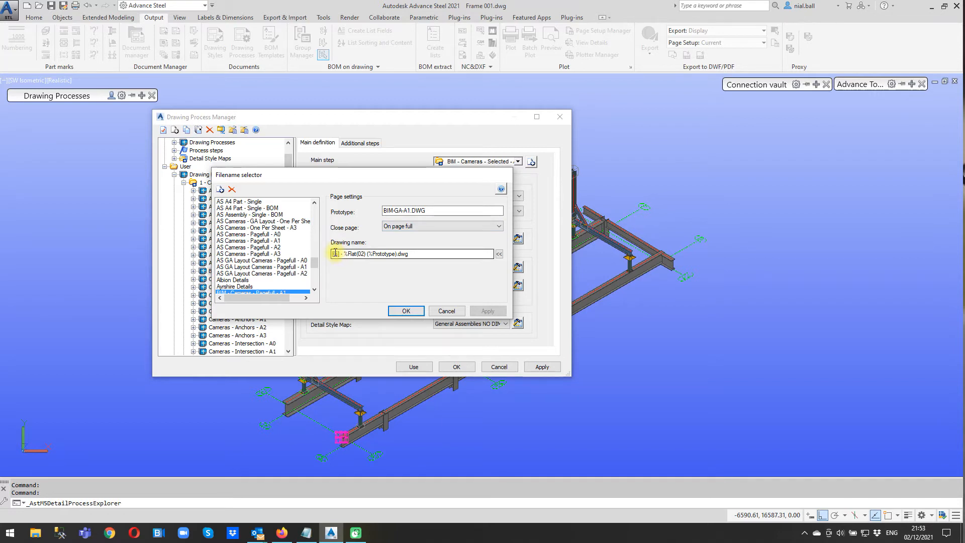
pyautogui.click(405, 311)
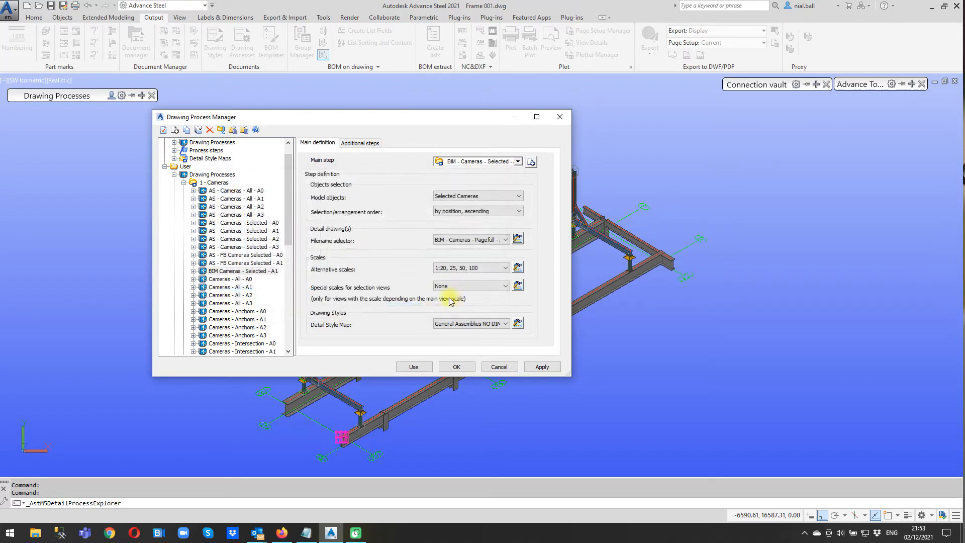
# Enable BIM Cameras - Selected - A1 in the User 1 - Cameras category, then save and close the Drawing Process Manager
pyautogui.click(219, 184)
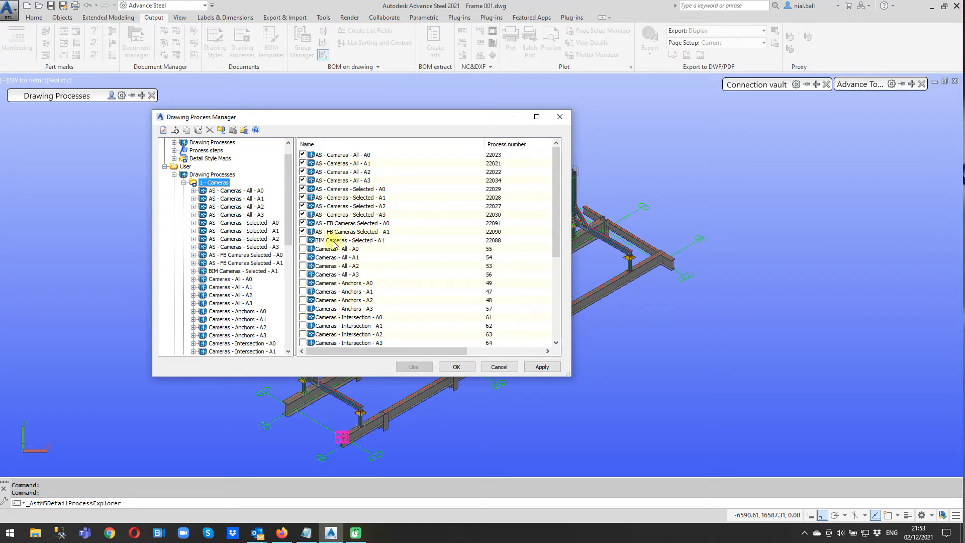
pyautogui.moveTo(80, 96)
pyautogui.click(540, 368)
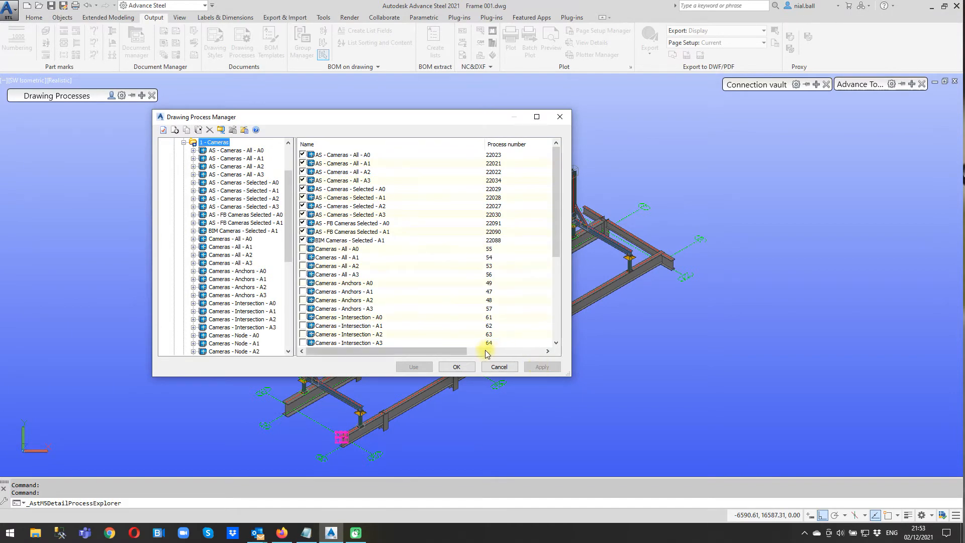
pyautogui.click(456, 366)
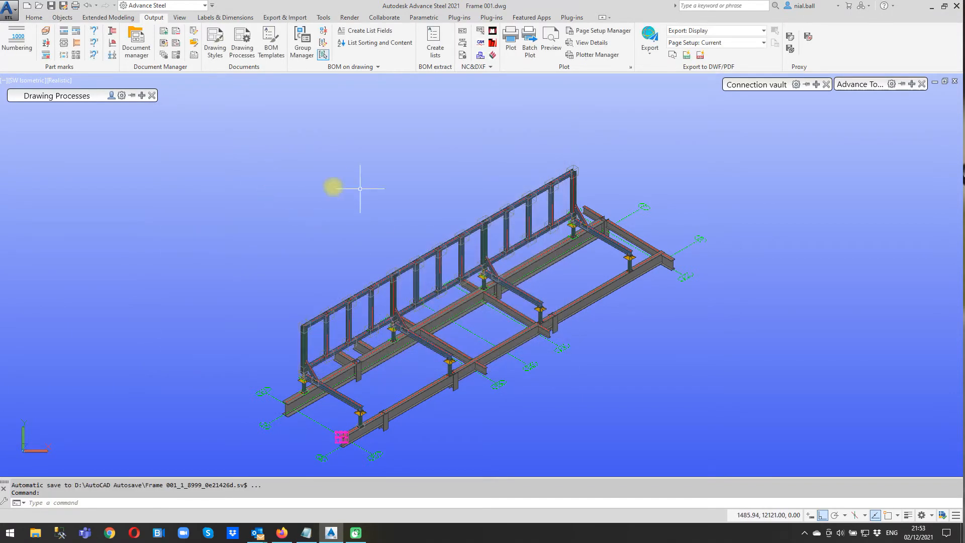
# Check the 1 - Cameras processes in the palette, reload the Advance Steel database, and reopen the Drawing Processes palette
pyautogui.moveTo(75, 95)
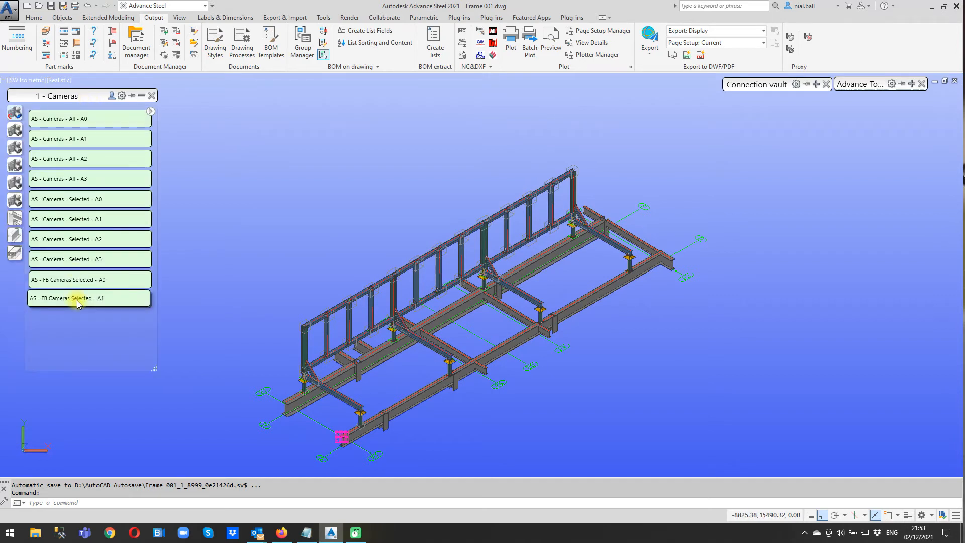
pyautogui.click(34, 17)
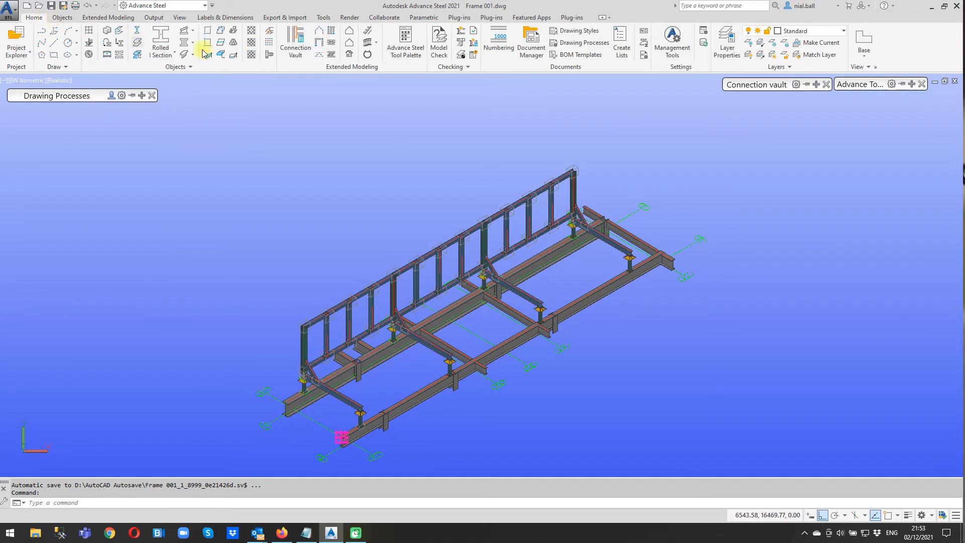
pyautogui.click(702, 44)
pyautogui.moveTo(75, 98)
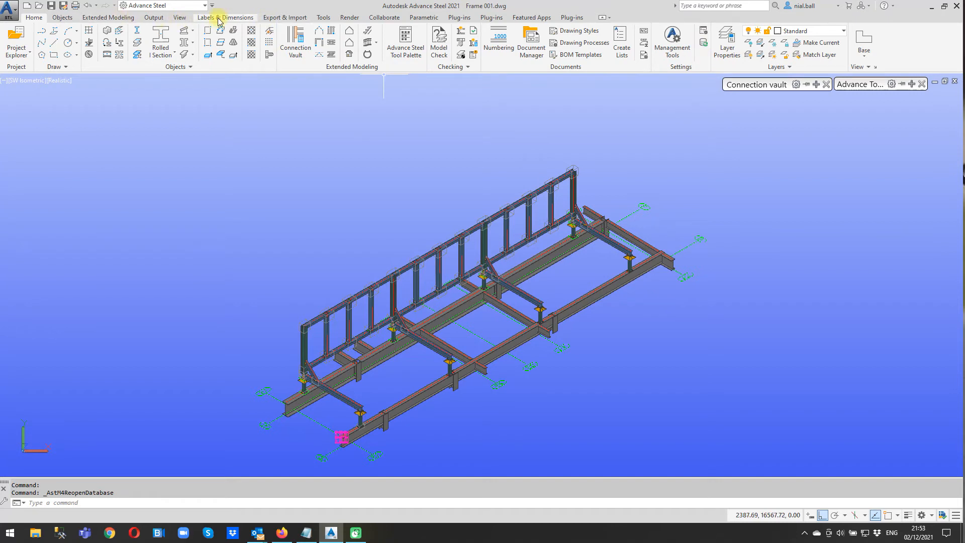
pyautogui.click(154, 18)
pyautogui.click(242, 47)
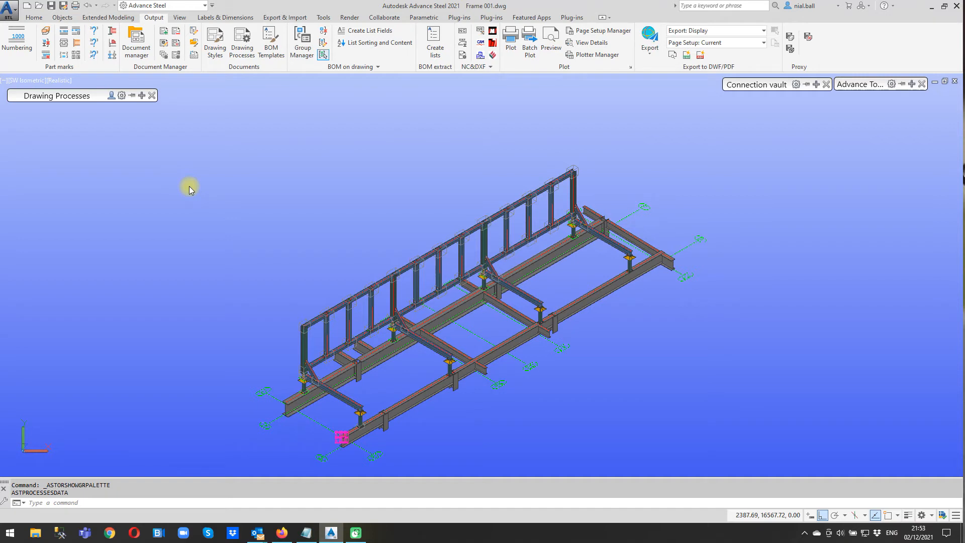
# Save the model, restart Advance Steel 2021 and reopen the Frame 001 model
pyautogui.click(151, 95)
pyautogui.click(51, 6)
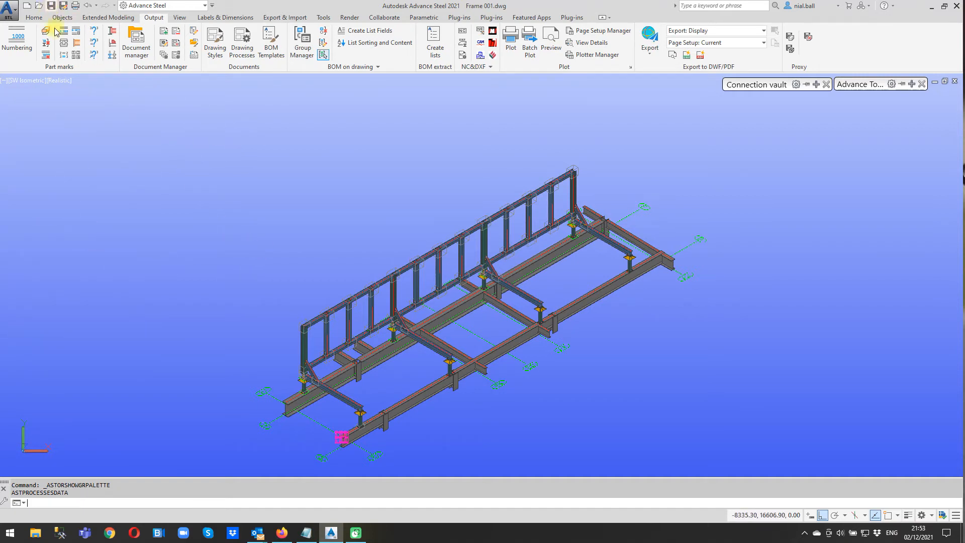
pyautogui.click(957, 7)
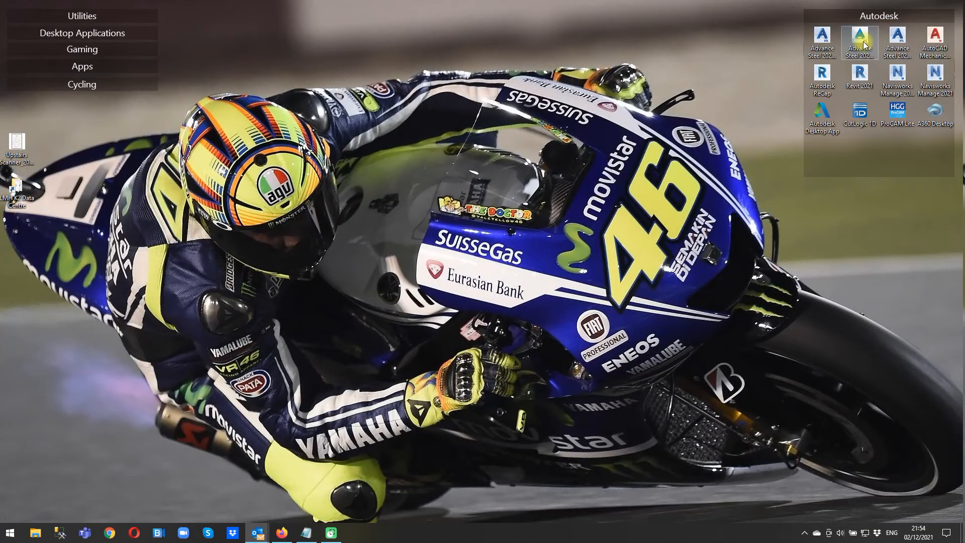
pyautogui.doubleClick(861, 40)
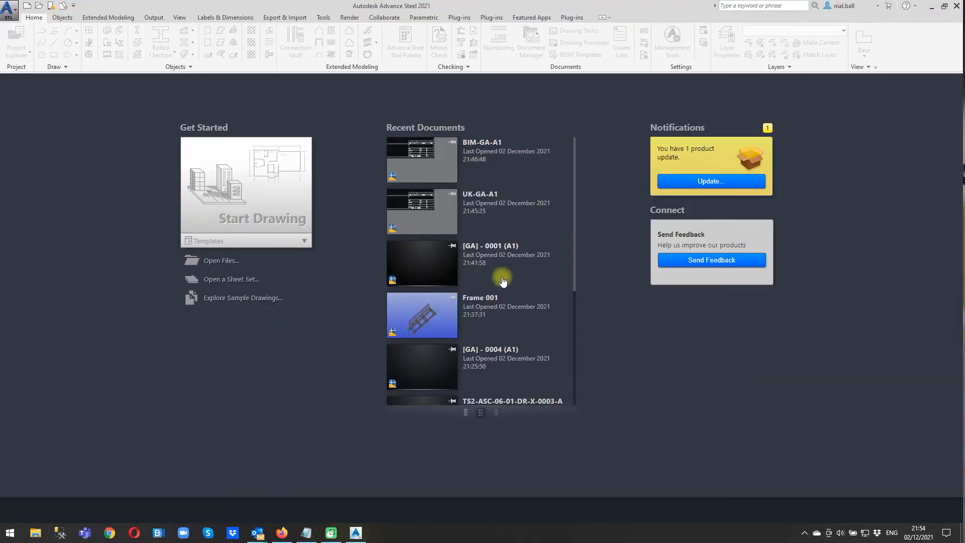
pyautogui.click(411, 317)
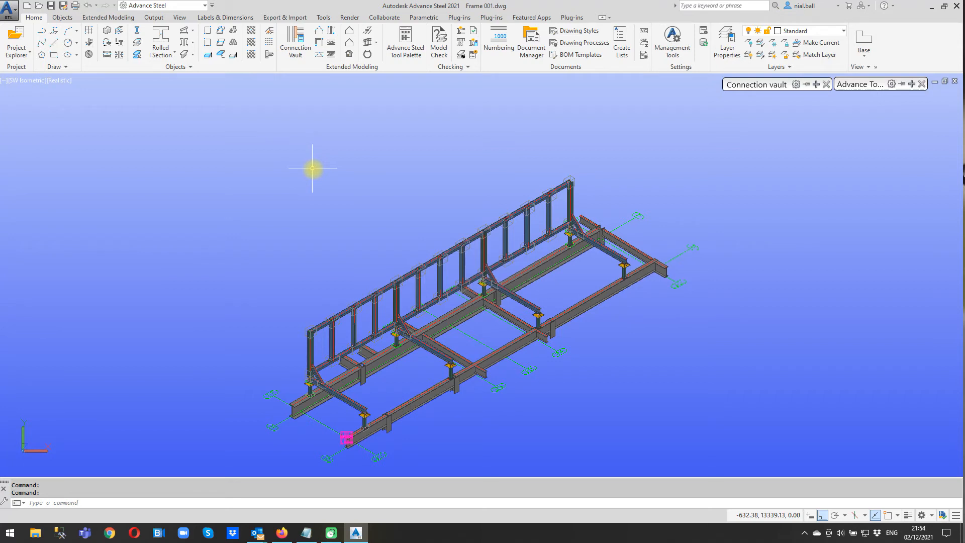
# Select the model's camera and create its drawing with the BIM Cameras - Selected - A1 process
pyautogui.click(156, 18)
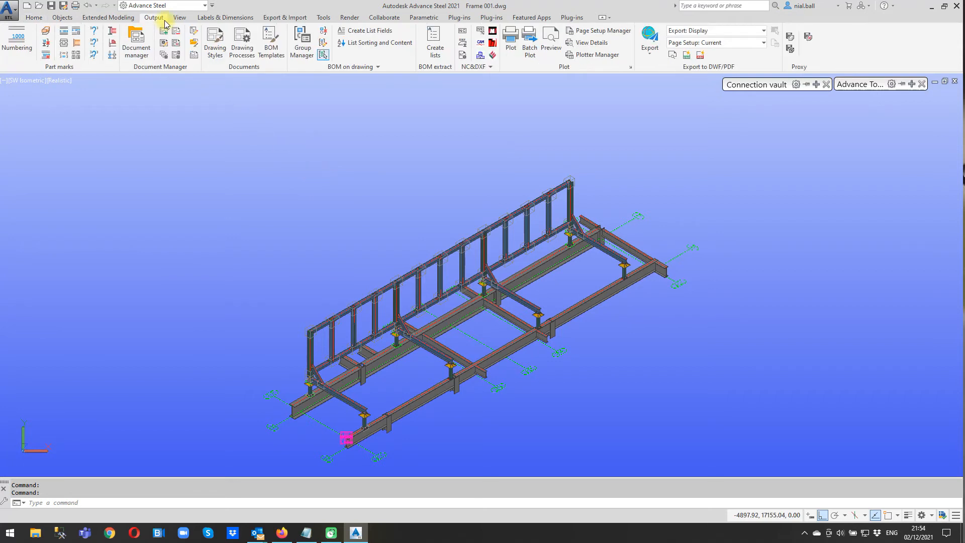
pyautogui.click(247, 48)
pyautogui.click(111, 95)
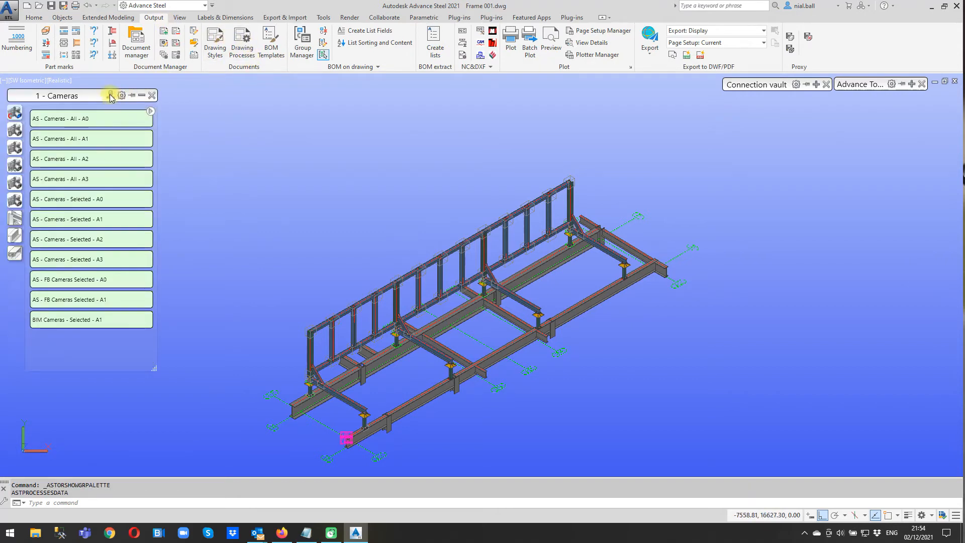
pyautogui.click(54, 319)
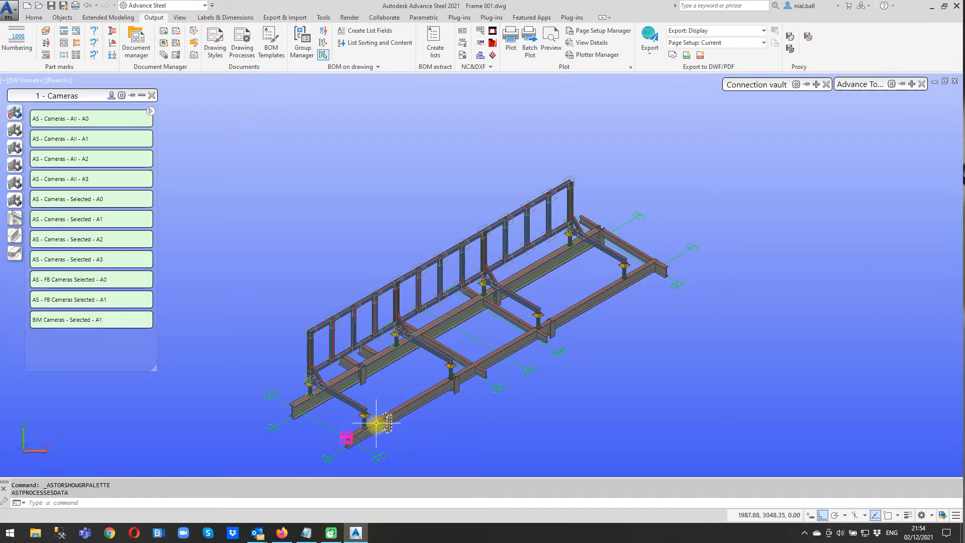
pyautogui.moveTo(86, 99)
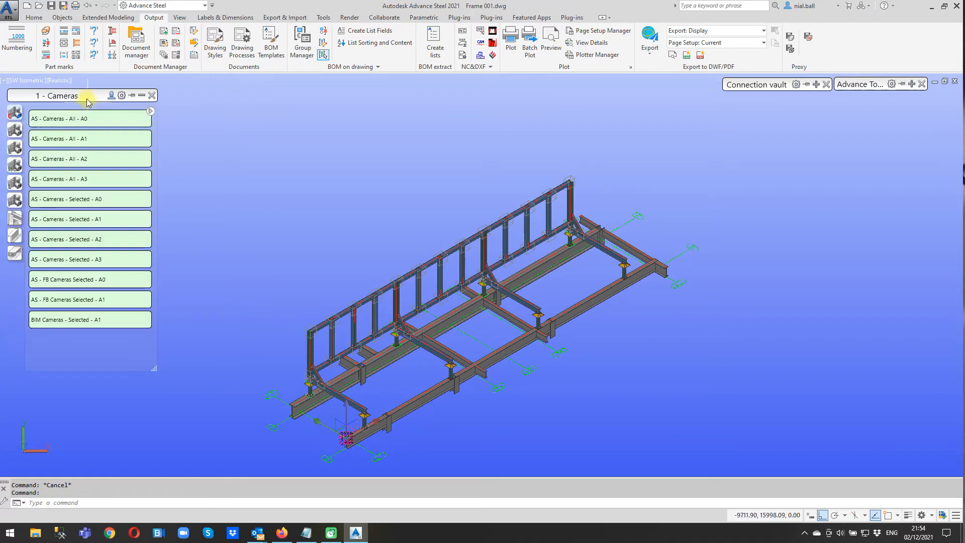
pyautogui.click(81, 320)
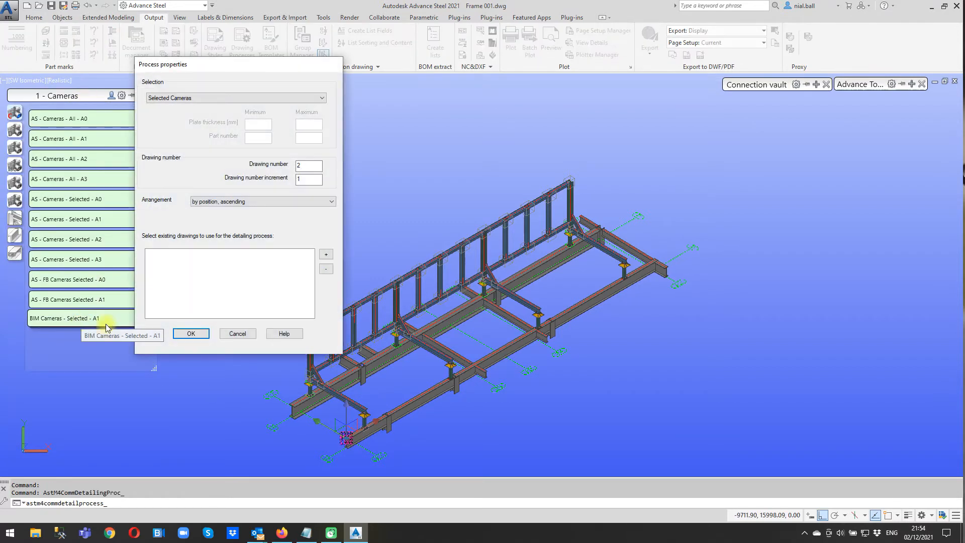
pyautogui.click(192, 333)
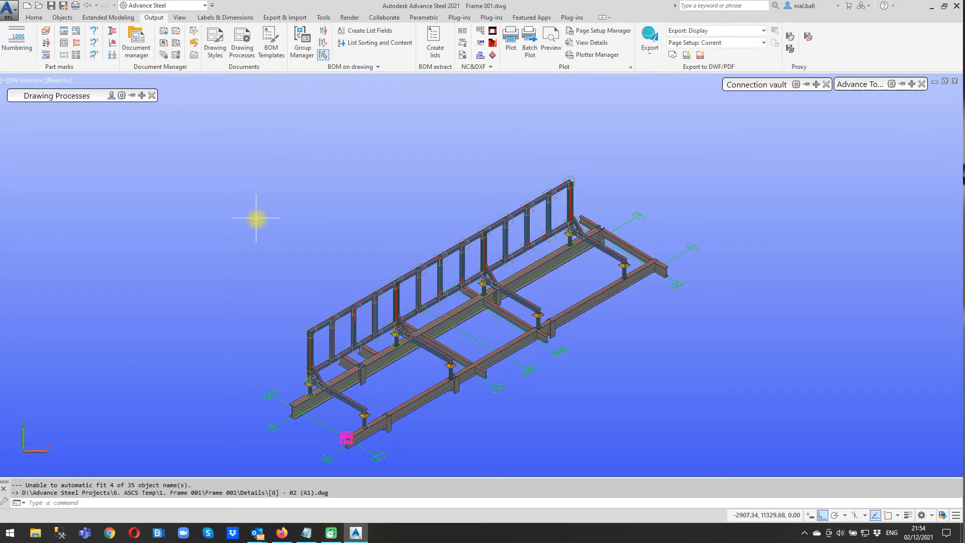
# Open the [G] - 02 (A1) detail drawing from the Document Manager, check its title block and view, and close it without saving
pyautogui.click(137, 45)
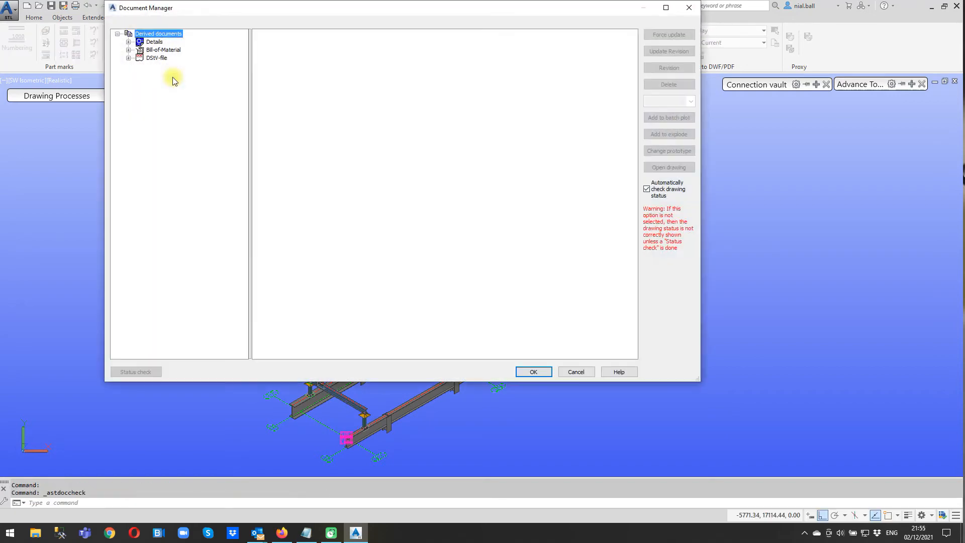
pyautogui.click(129, 41)
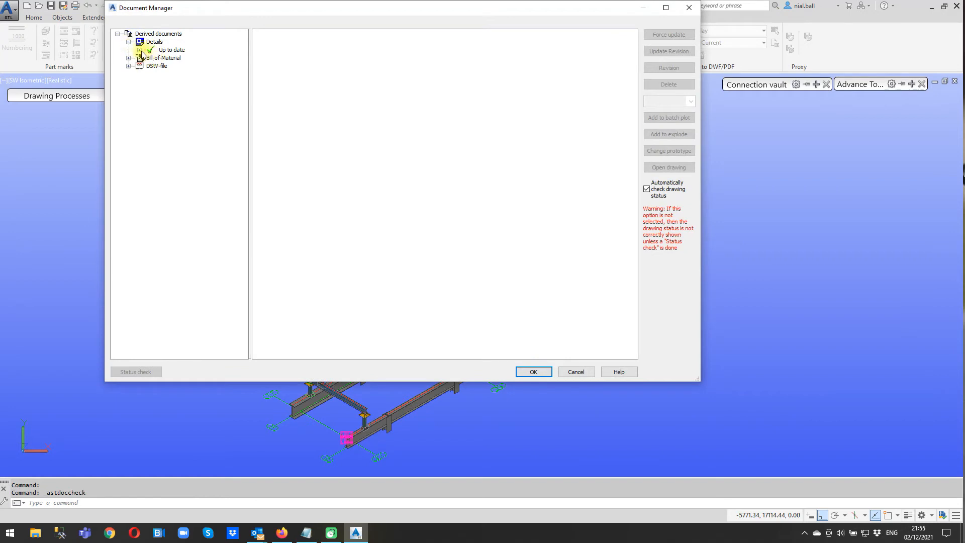
pyautogui.click(139, 49)
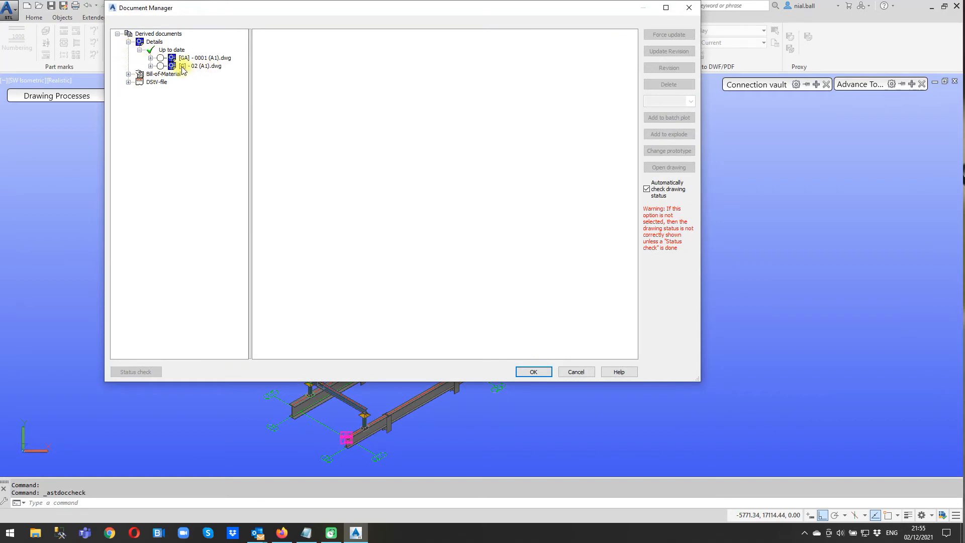
pyautogui.click(182, 67)
pyautogui.click(205, 57)
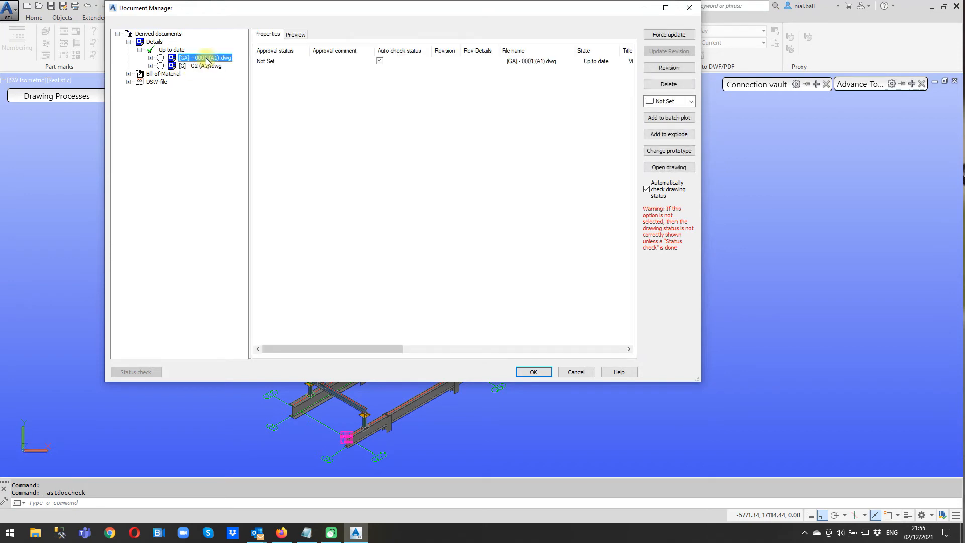
pyautogui.click(207, 66)
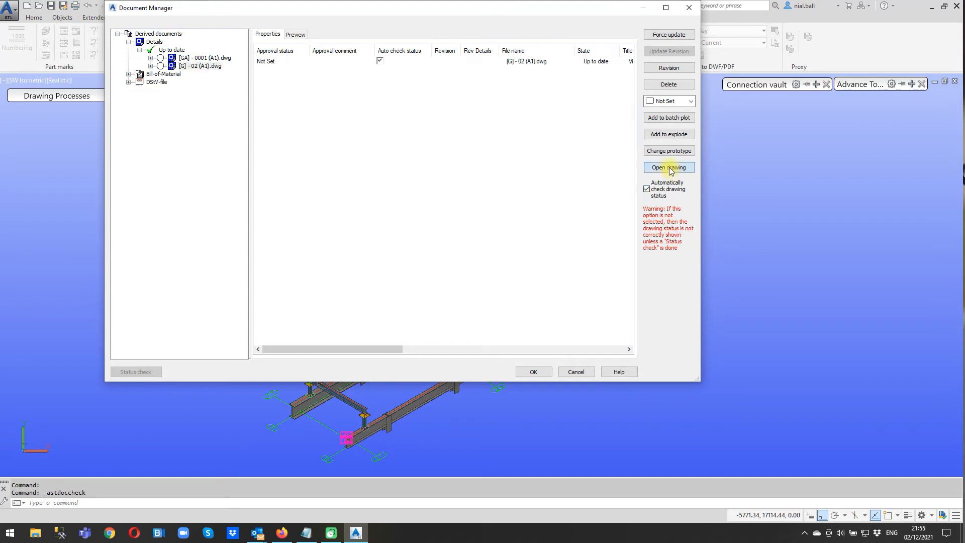
pyautogui.click(671, 167)
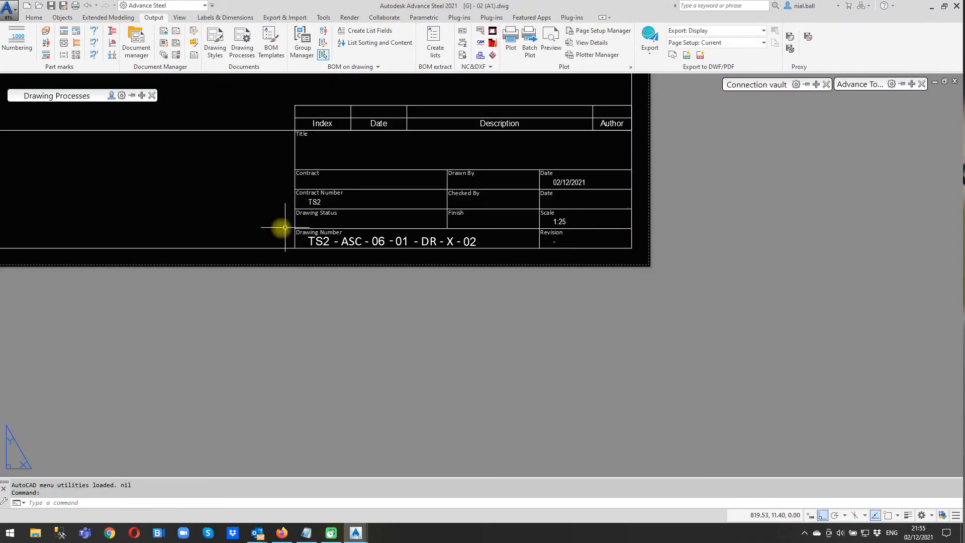
pyautogui.scroll(-5, 454, 373)
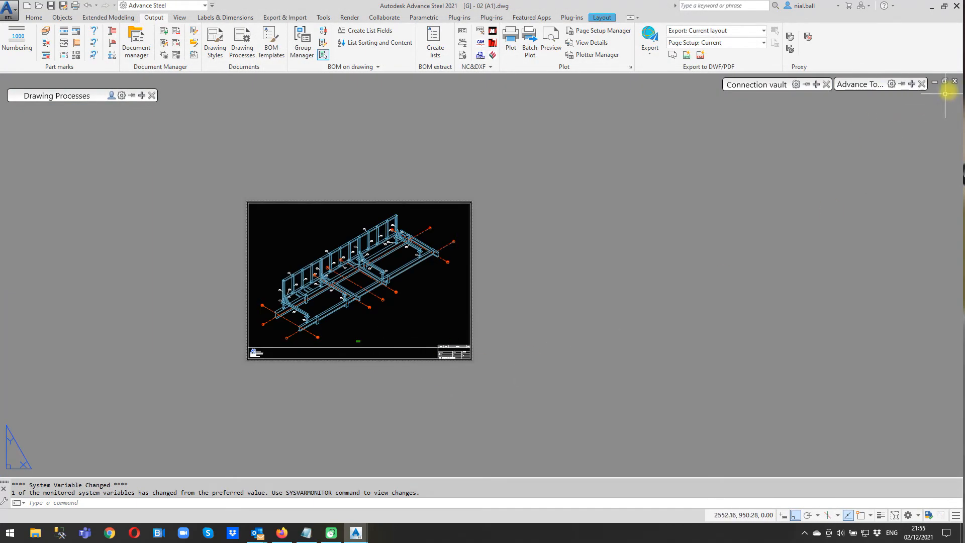
pyautogui.click(513, 282)
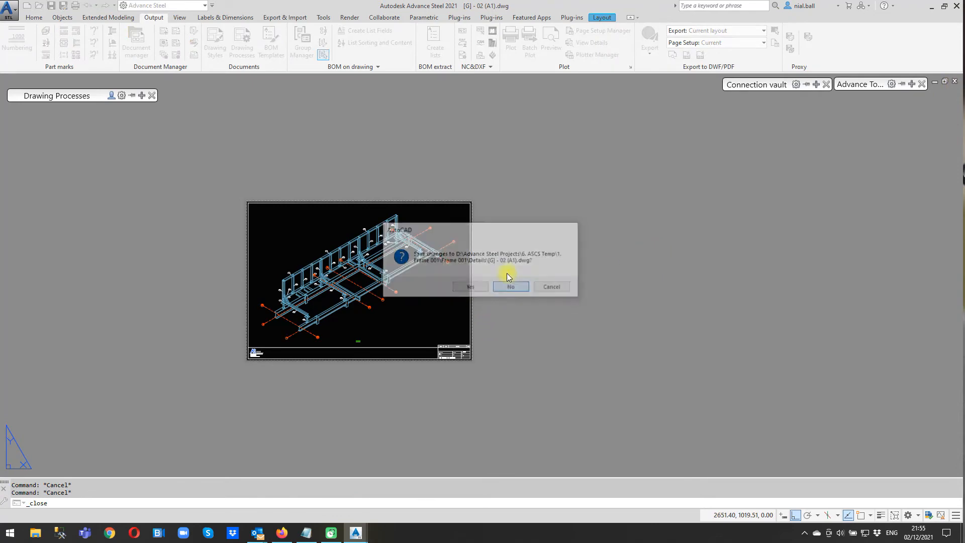
# Examine the view and title block of [G] - 02 (A1) in the Document Manager preview, and close the manager
pyautogui.click(144, 47)
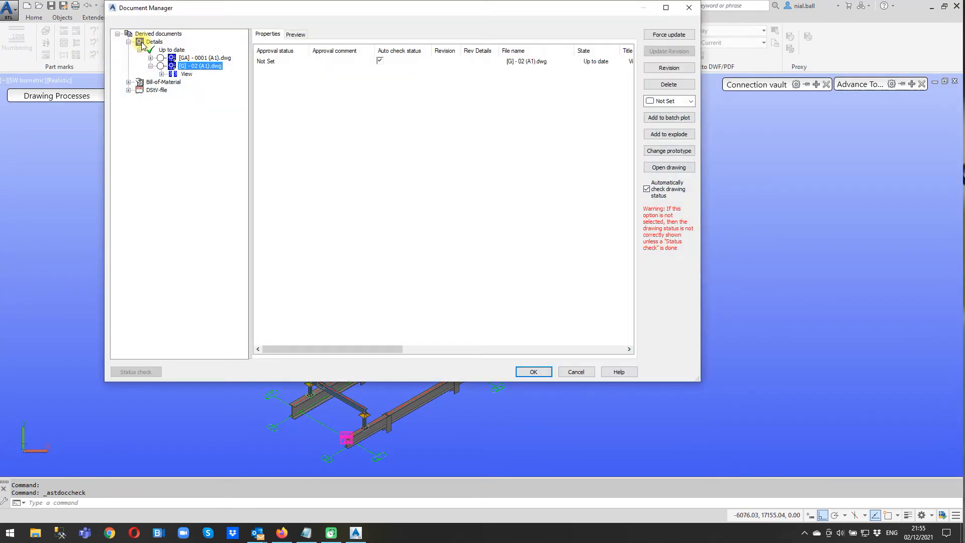
pyautogui.click(295, 36)
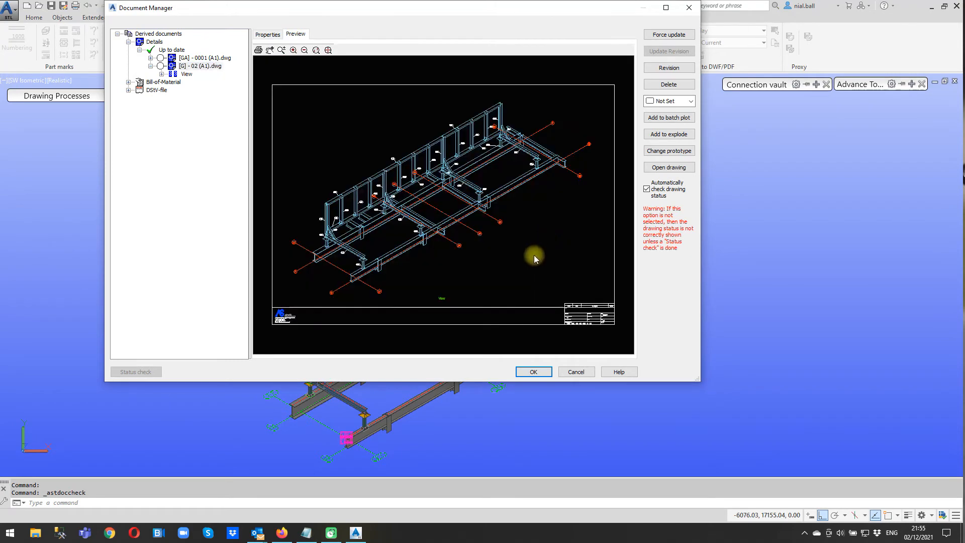
pyautogui.scroll(3, 598, 328)
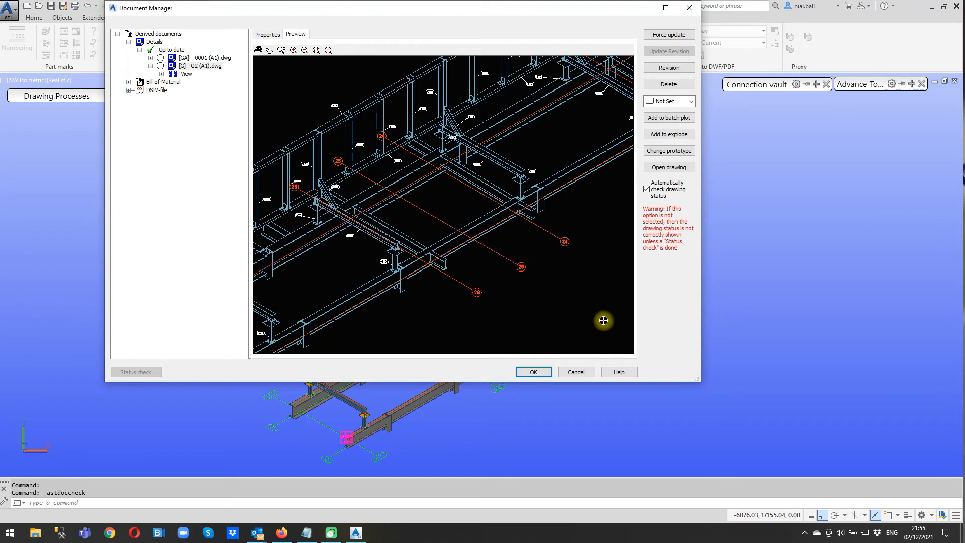
pyautogui.scroll(-5, 345, 172)
pyautogui.scroll(4, 408, 253)
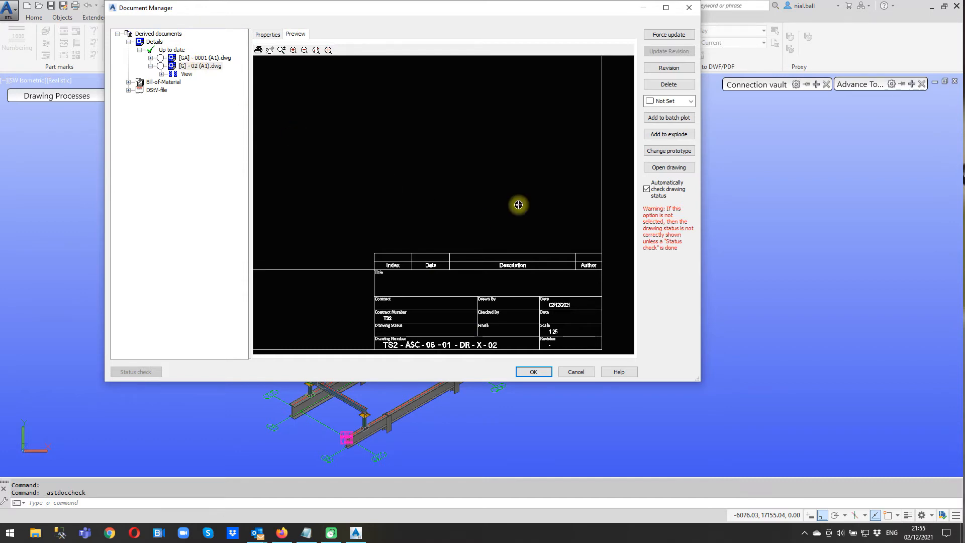
pyautogui.click(688, 7)
pyautogui.press('Escape')
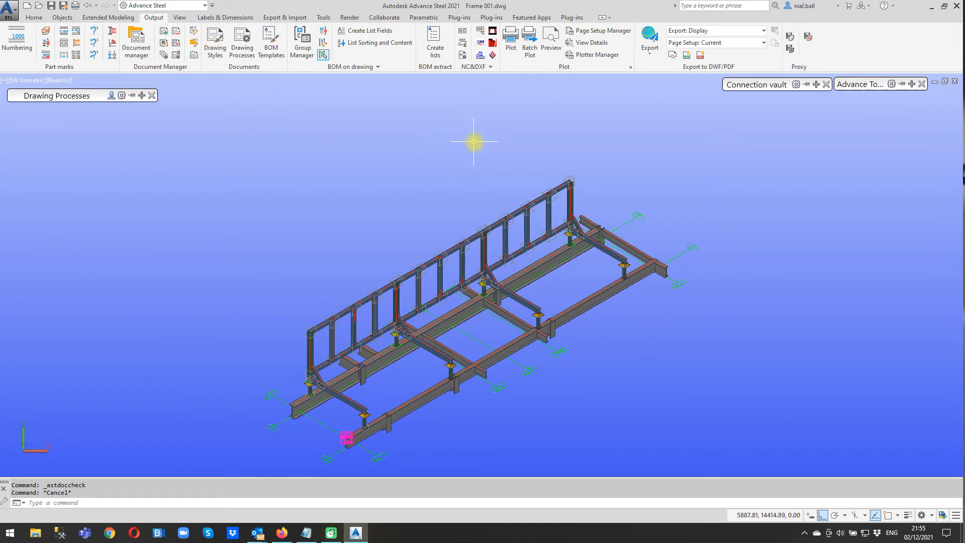
# Switch to Notepad and place its list of project attribute codes beside the model
pyautogui.moveTo(859, 88)
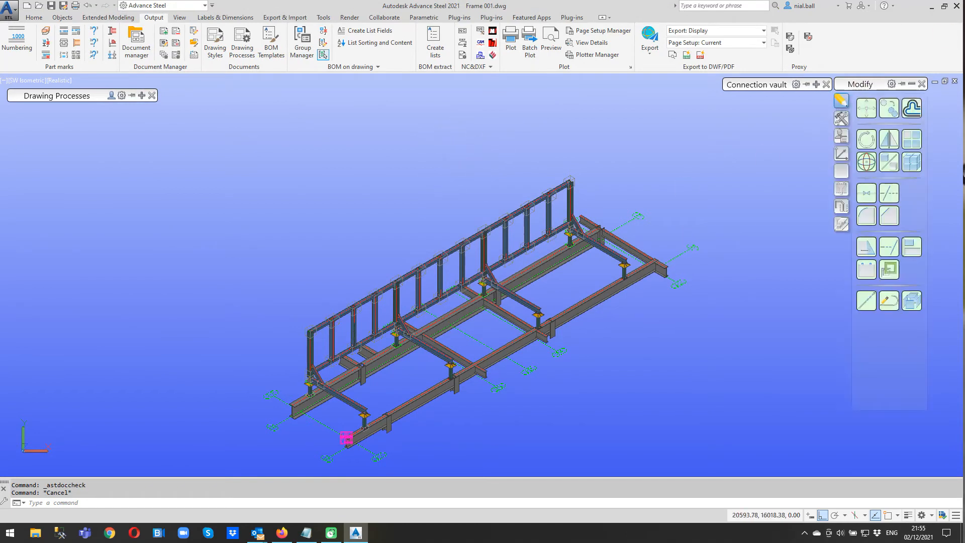
pyautogui.hotkey('alt', 'Tab')
pyautogui.moveTo(774, 125); pyautogui.dragTo(133, 141)
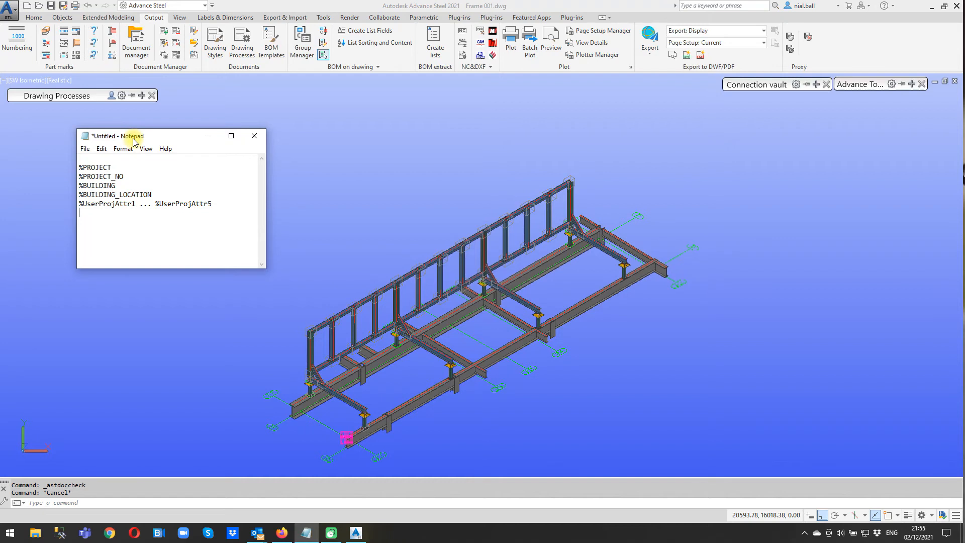
# Display the definition of the user process BIM Cameras - Selected - A1 in the Drawing Process Manager, beside the Notepad list
pyautogui.click(165, 56)
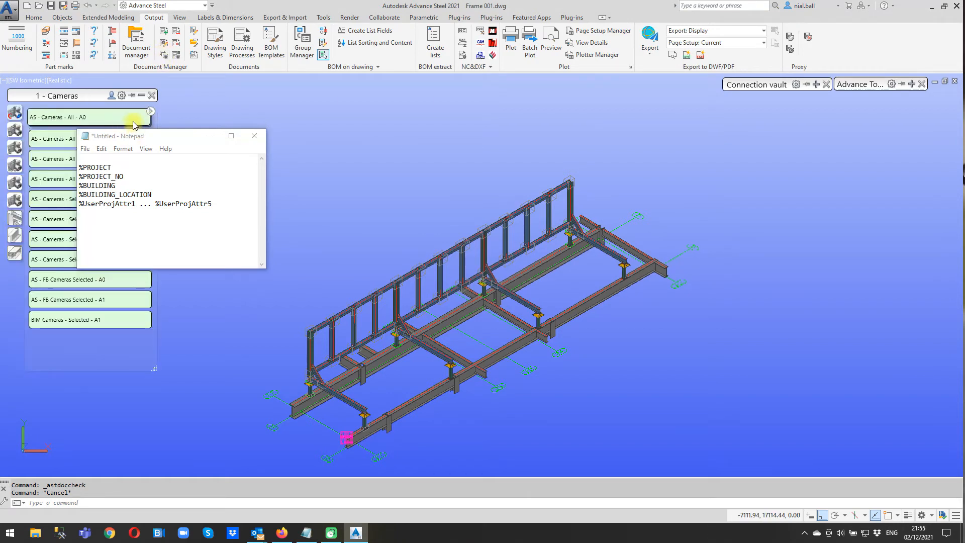
pyautogui.click(164, 55)
pyautogui.moveTo(263, 115); pyautogui.dragTo(547, 104)
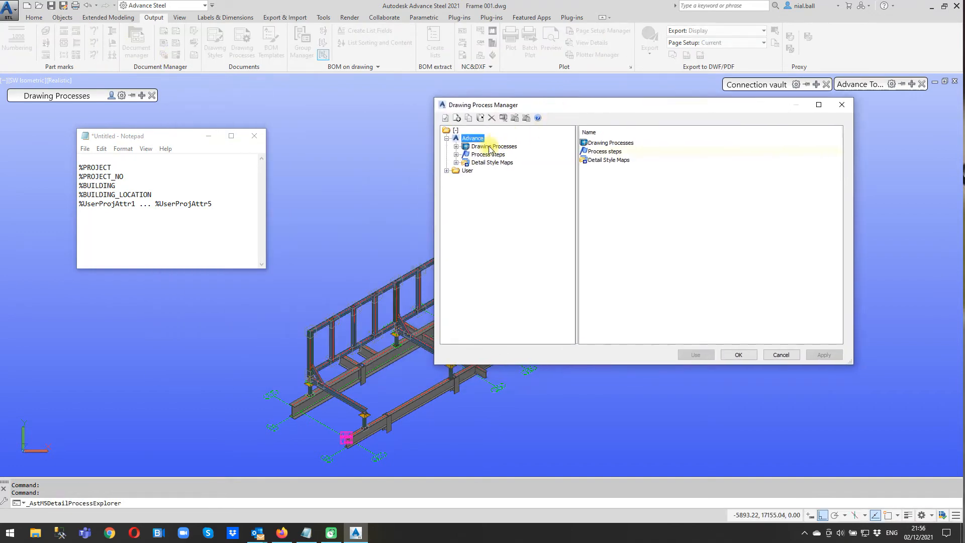
pyautogui.click(446, 171)
pyautogui.click(456, 178)
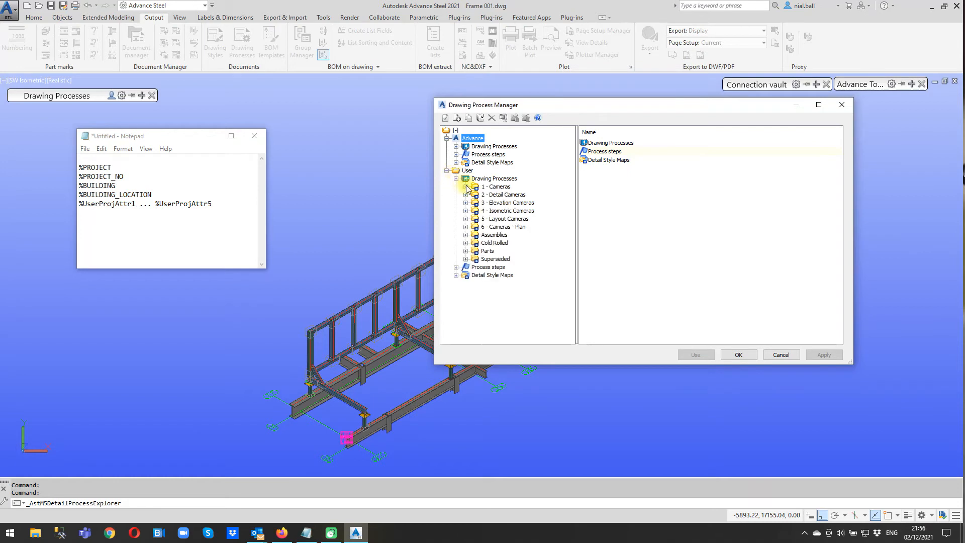
pyautogui.click(465, 186)
pyautogui.click(524, 221)
pyautogui.moveTo(635, 107); pyautogui.dragTo(490, 96)
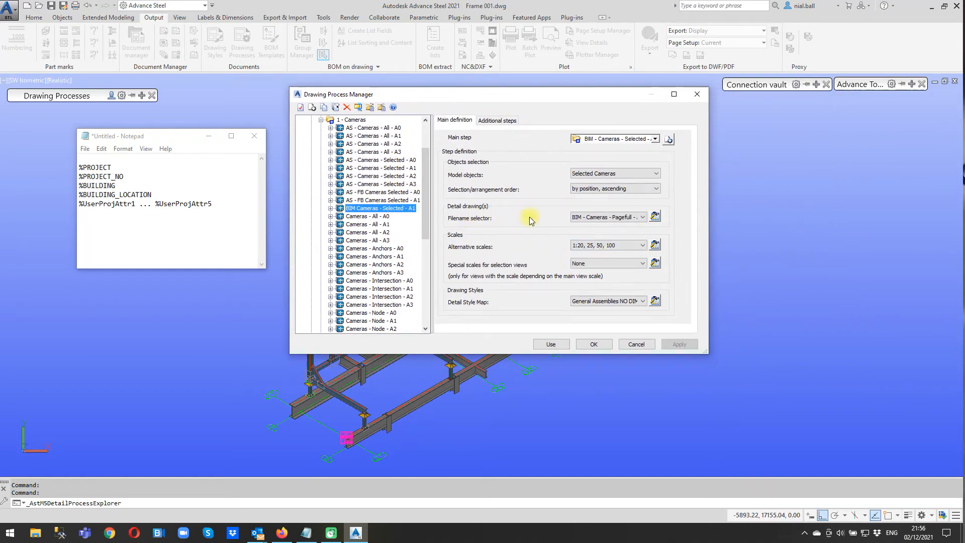
# Review the drawing name codes available in the process's filename selector, and close the dialogs without changes
pyautogui.click(655, 216)
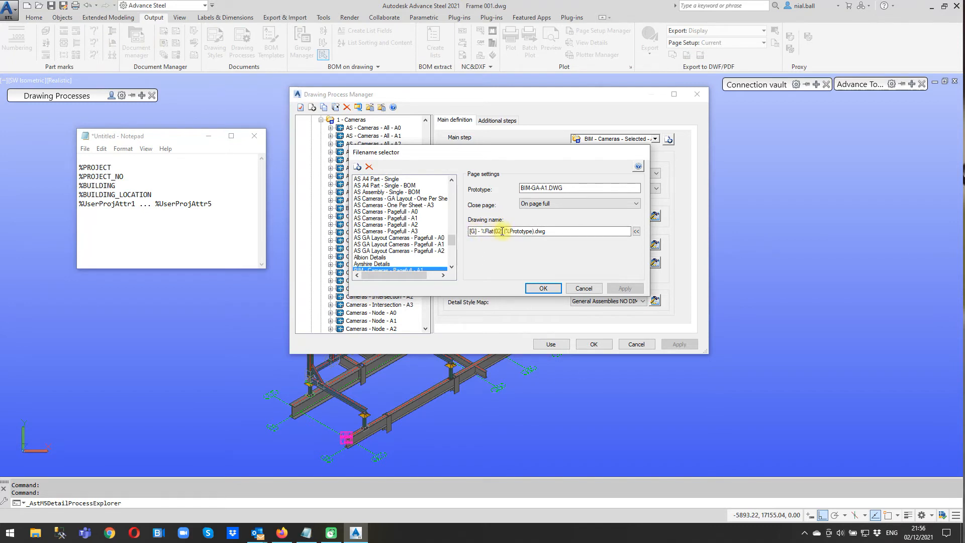
pyautogui.click(636, 231)
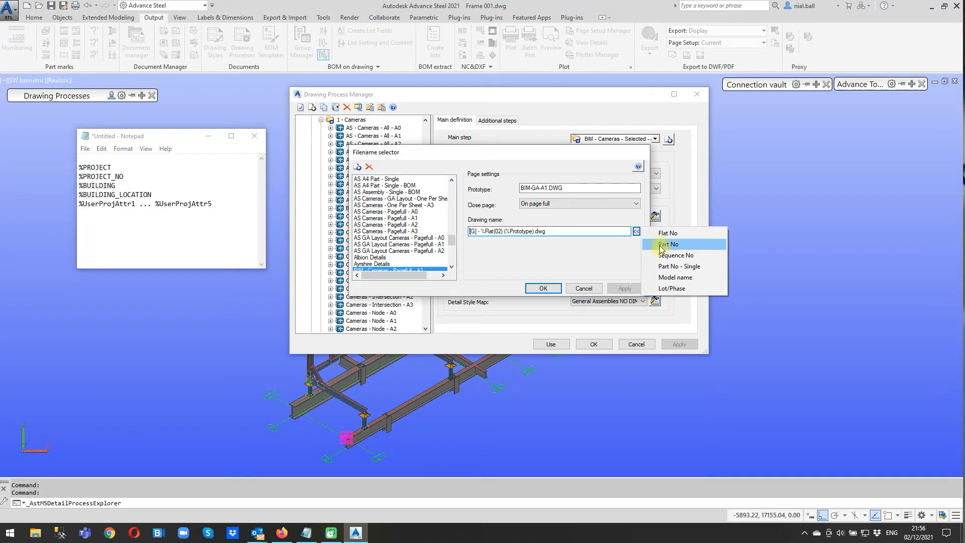
pyautogui.click(584, 288)
pyautogui.click(584, 288)
pyautogui.click(697, 94)
# Review the project number, cold rolled customer and cold rolled order number in the project data
pyautogui.click(704, 30)
pyautogui.doubleClick(546, 186)
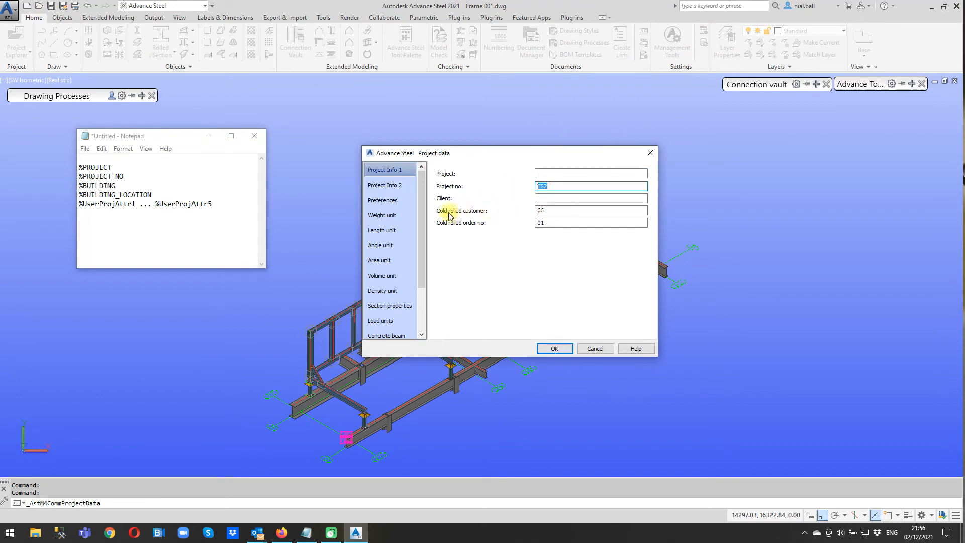
pyautogui.doubleClick(548, 210)
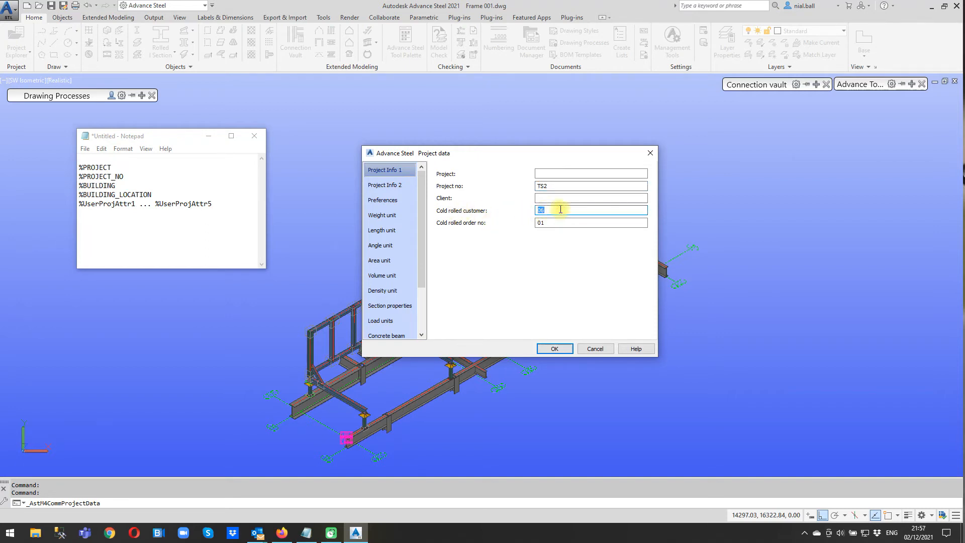
pyautogui.press('Tab')
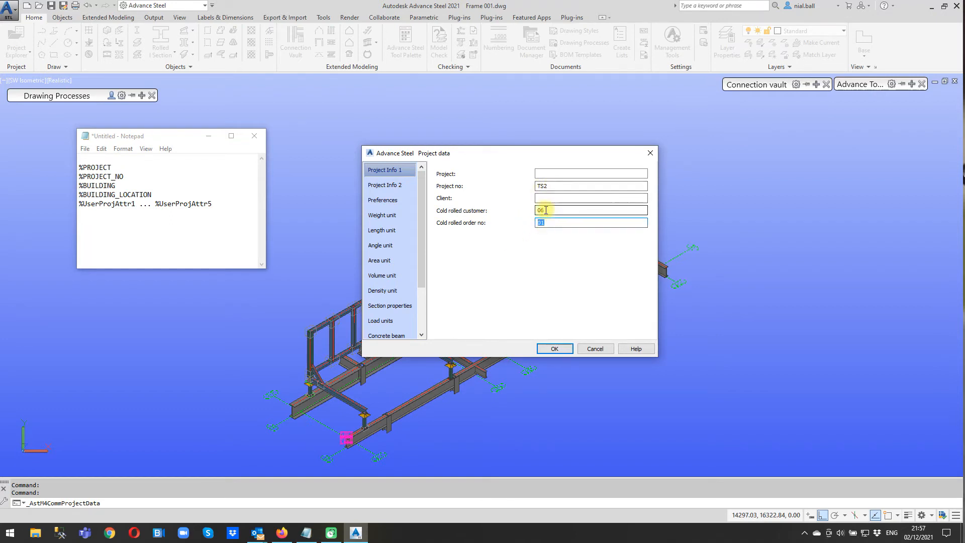
# Set user attribute 2 to 06 and user attribute 3 to 01 in the project data
pyautogui.moveTo(421, 234); pyautogui.dragTo(421, 288)
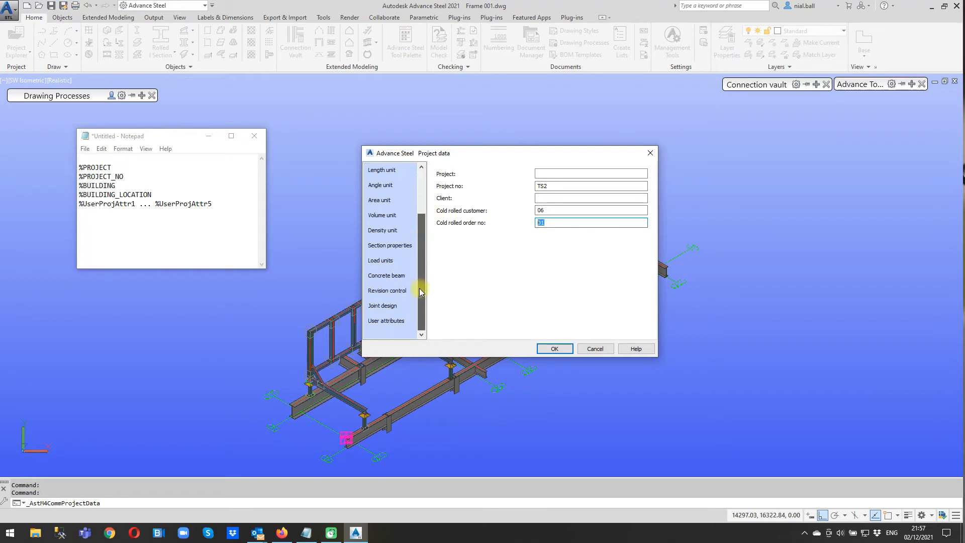
pyautogui.click(392, 321)
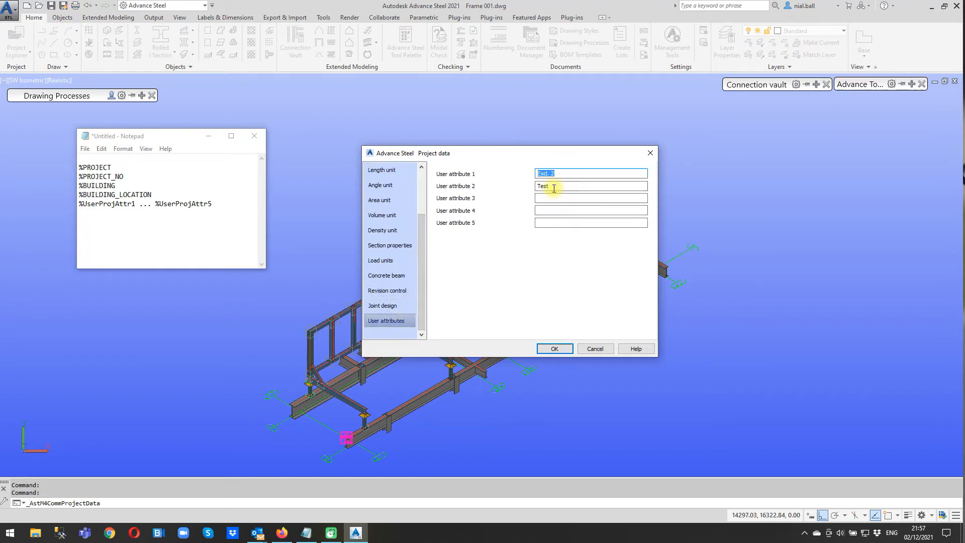
pyautogui.press('Tab')
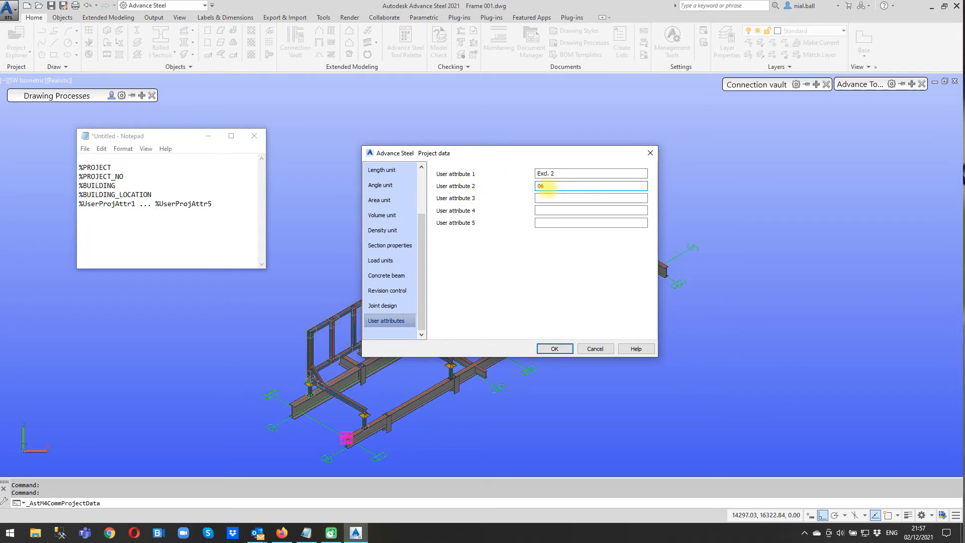
pyautogui.click(547, 198)
pyautogui.write('01')
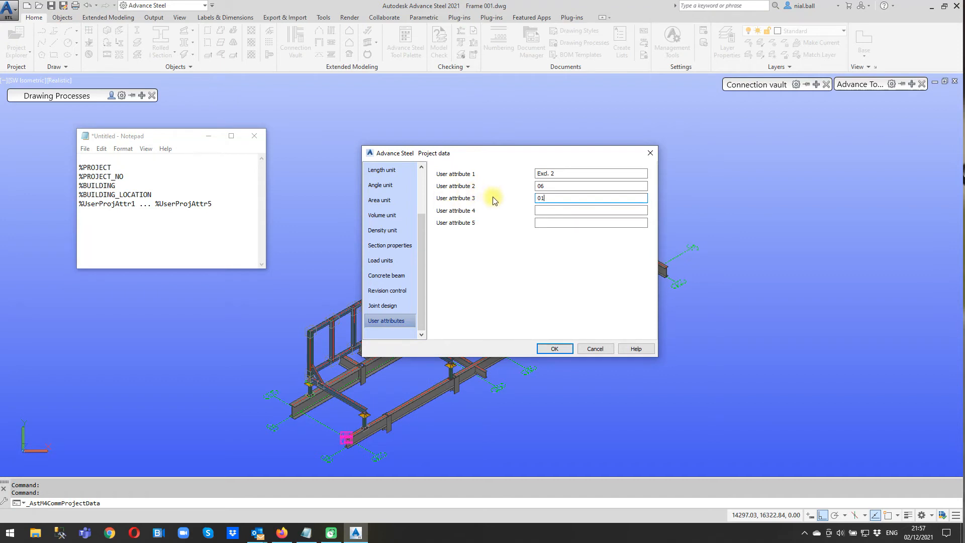
# Clear the values of user attributes 3 and 2
pyautogui.doubleClick(548, 198)
pyautogui.press('BackSpace')
pyautogui.doubleClick(545, 186)
pyautogui.press('BackSpace')
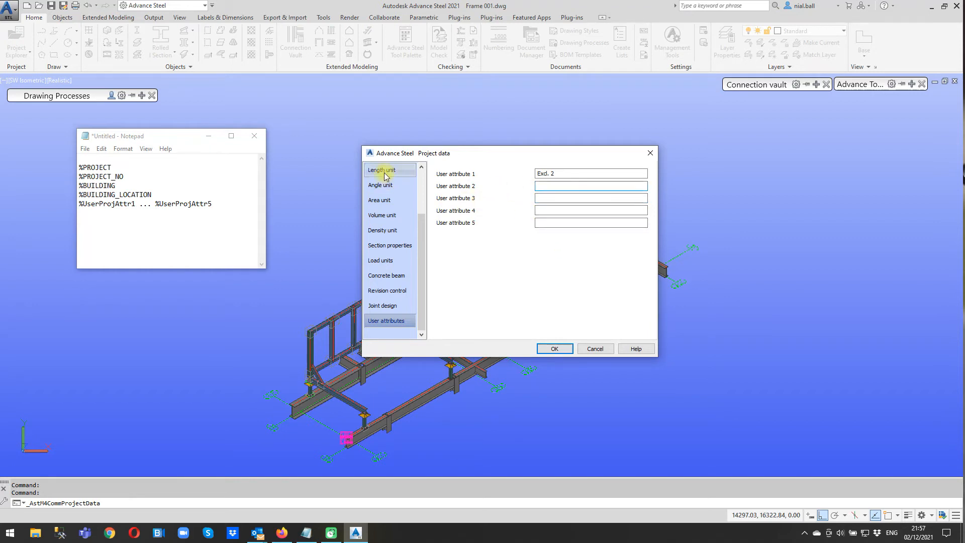
# Recheck the cold rolled customer and order number under Project Info 1, and accept the project data
pyautogui.click(383, 171)
pyautogui.scroll(2, 417, 216)
pyautogui.click(384, 170)
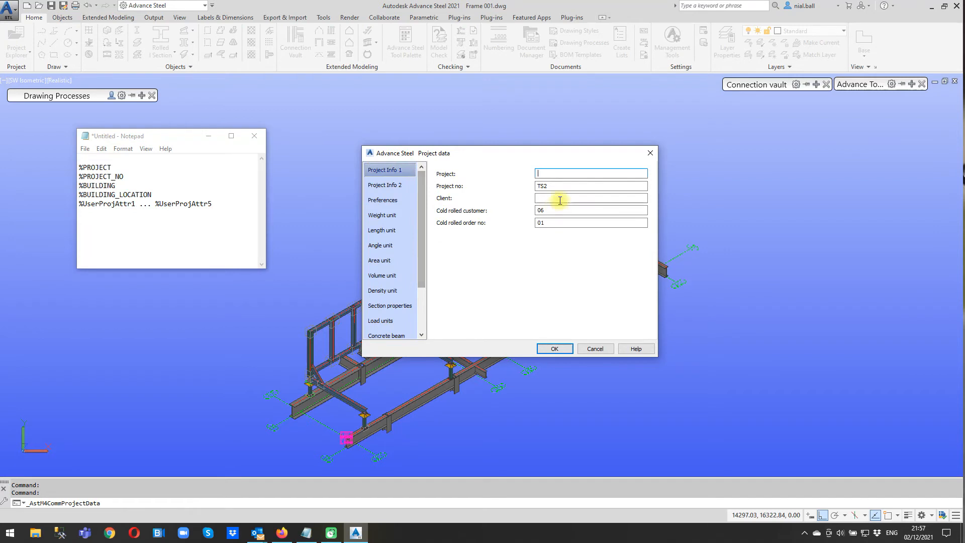
pyautogui.click(561, 211)
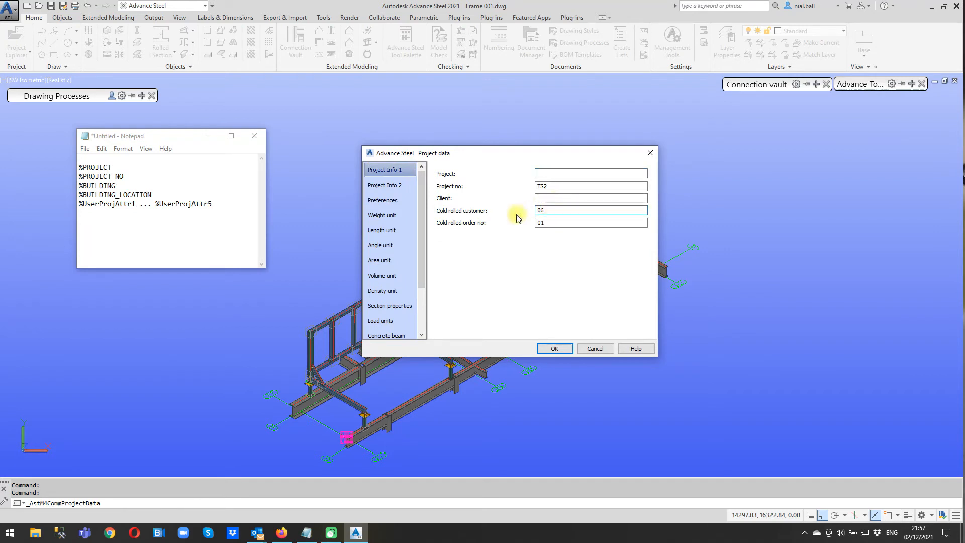
pyautogui.click(548, 222)
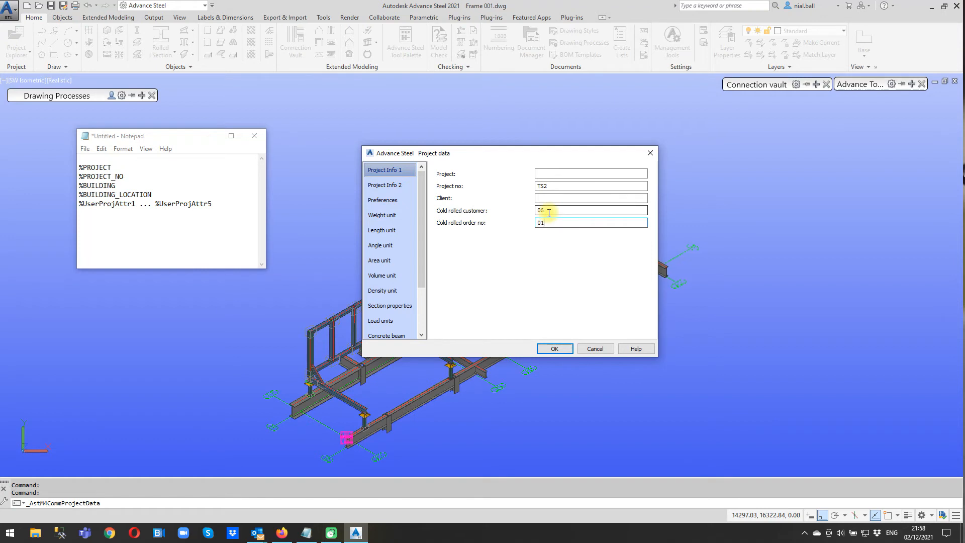
pyautogui.scroll(-1, 410, 299)
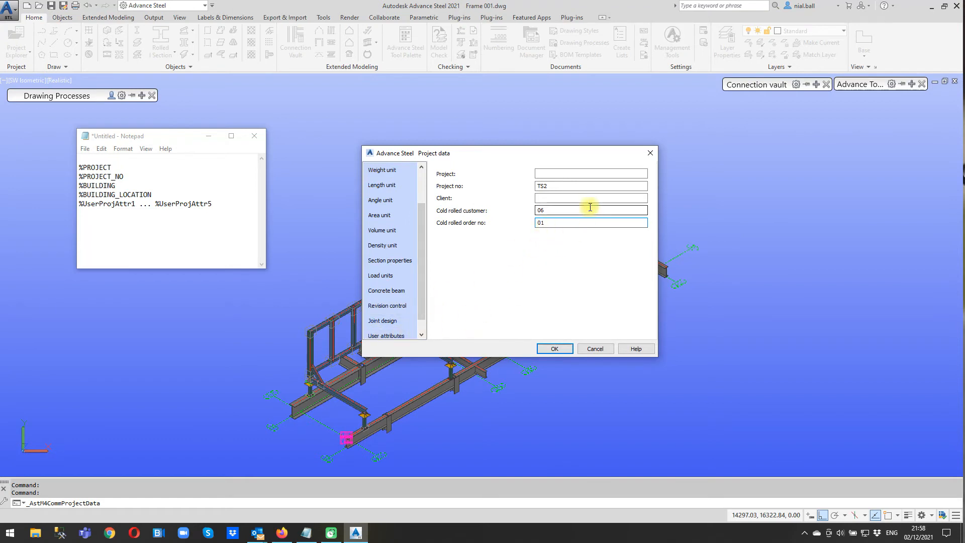
pyautogui.press('Return')
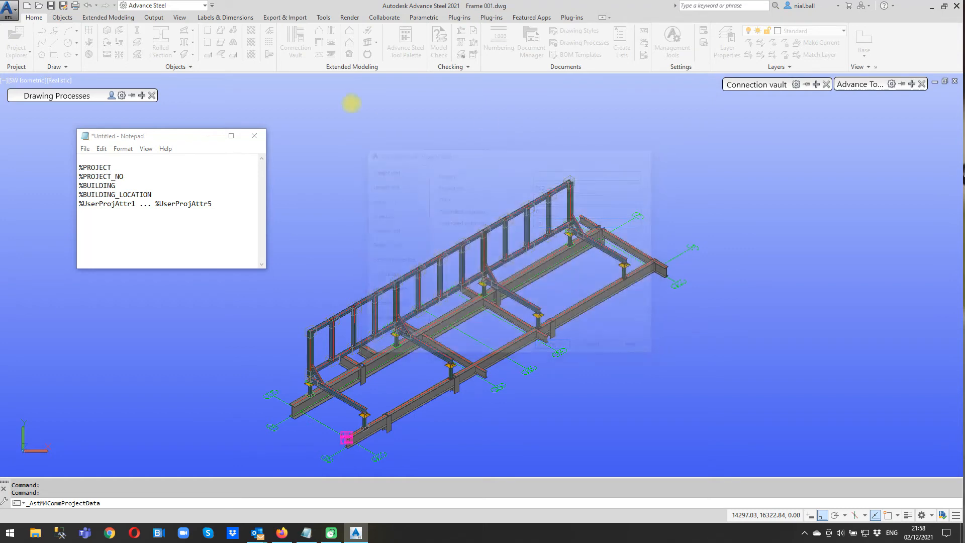
# Display the filename selector of the BIM Cameras - Selected - A1 process and review its available drawing name codes
pyautogui.click(154, 17)
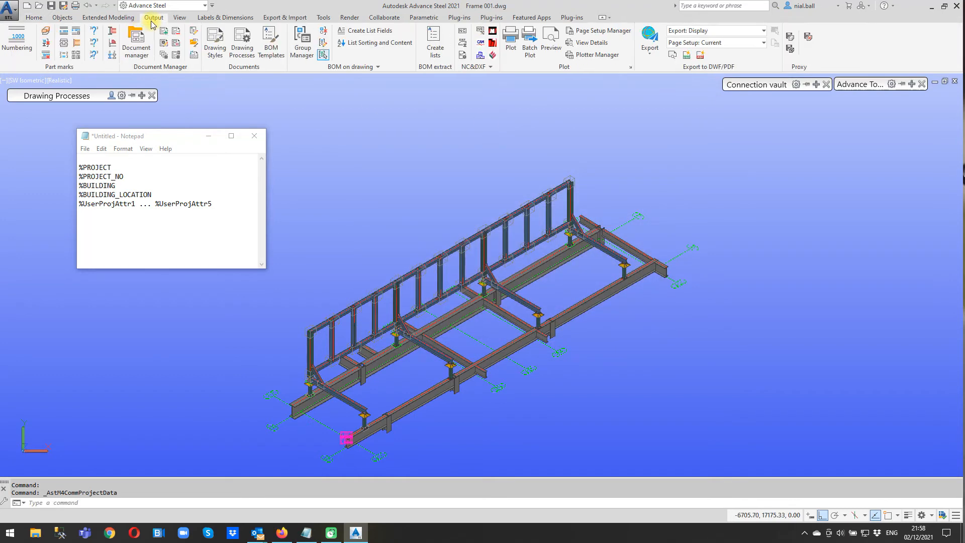
pyautogui.click(165, 54)
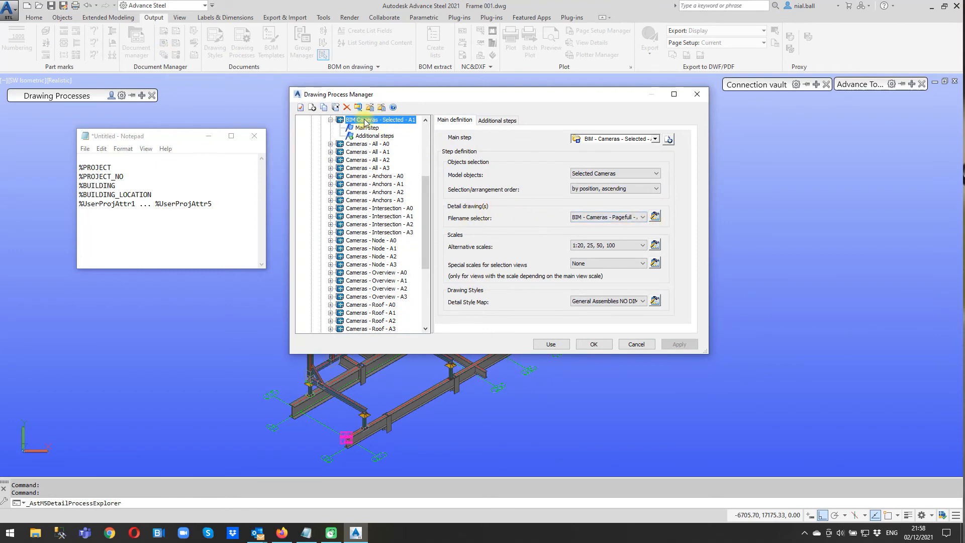
pyautogui.click(654, 216)
pyautogui.click(471, 231)
pyautogui.click(637, 231)
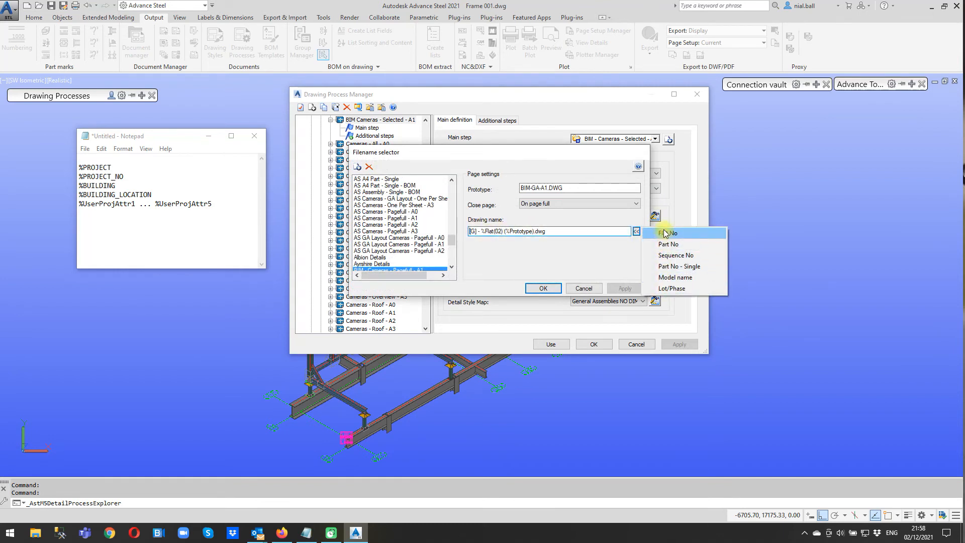
pyautogui.click(596, 255)
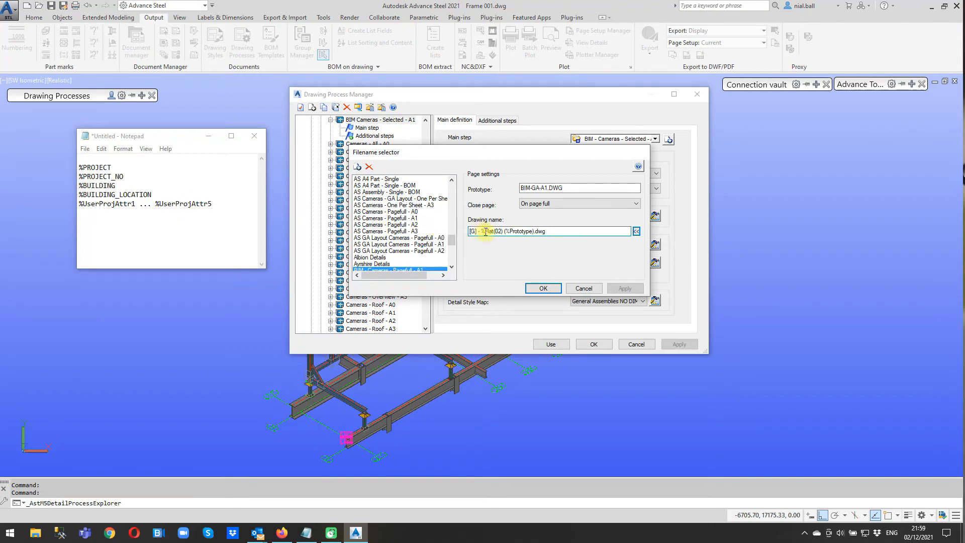
# Compare the filename selector with the attribute codes listed in Notepad, and close the selector without changes
pyautogui.click(84, 166)
pyautogui.moveTo(83, 166); pyautogui.dragTo(226, 211)
pyautogui.click(226, 221)
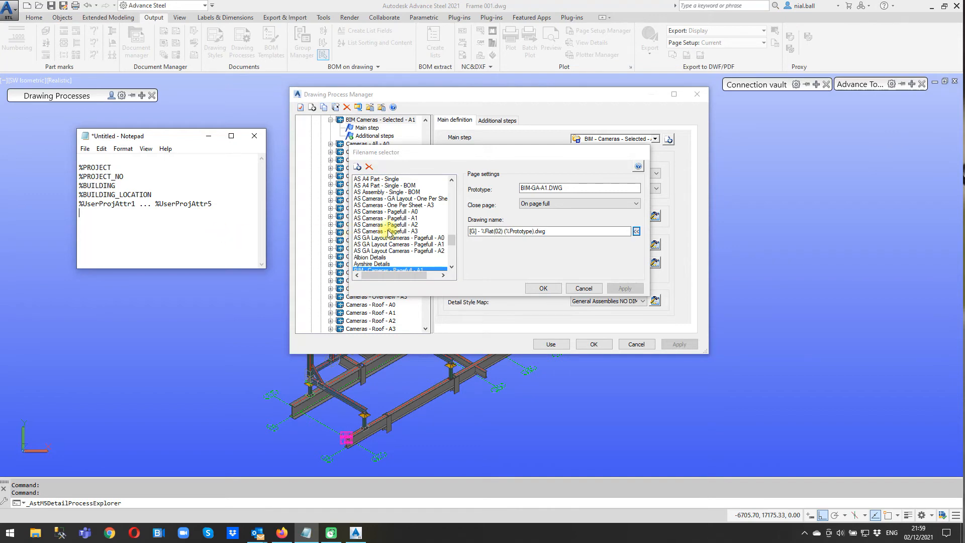
pyautogui.click(584, 288)
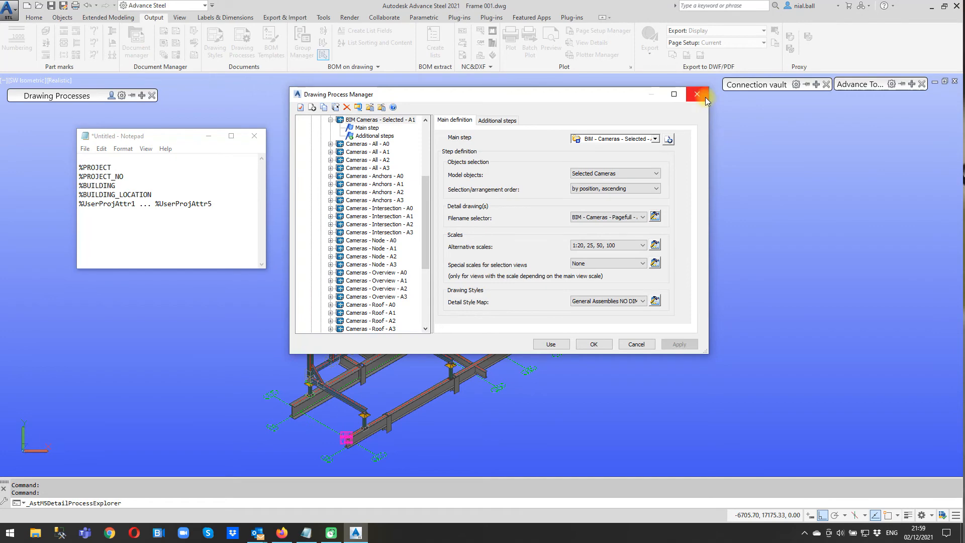
# Remove the [G] - prefix and the (%Prototype) part from the process's drawing name, keeping only %Flat(02).dwg
pyautogui.click(591, 245)
pyautogui.click(656, 216)
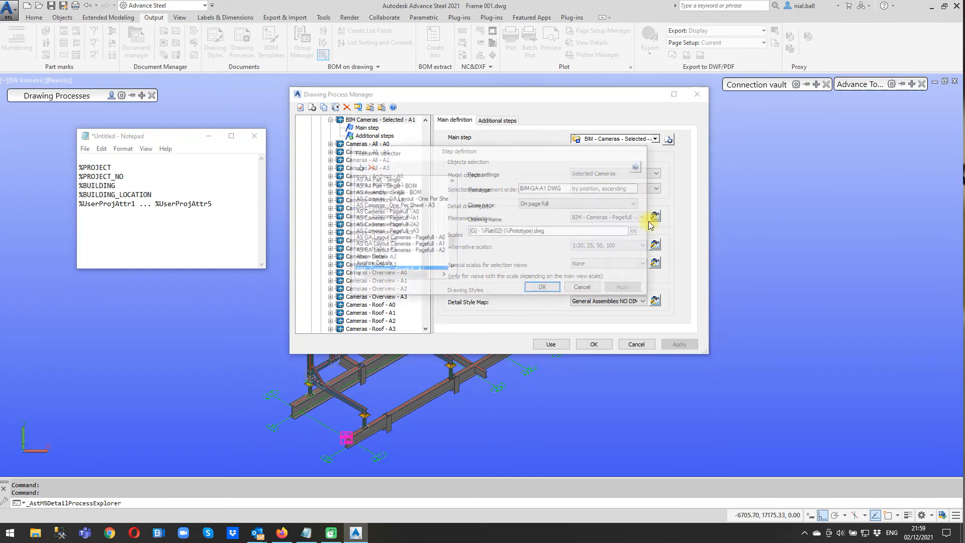
pyautogui.moveTo(483, 230); pyautogui.dragTo(449, 233)
pyautogui.press('Delete')
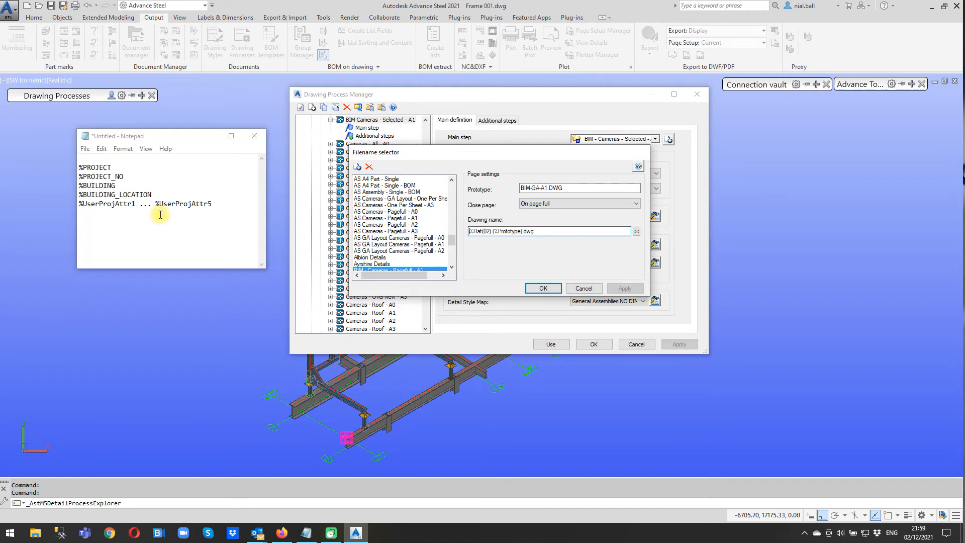
pyautogui.click(524, 231)
pyautogui.press('BackSpace')
pyautogui.press('BackSpace')
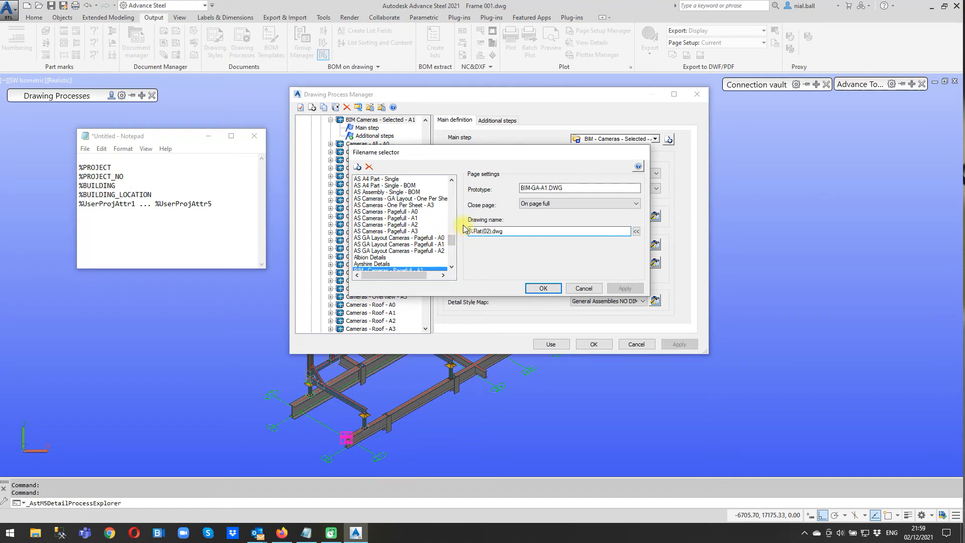
# Insert %PROJECT_NO-ASC-%BUILDING- at the start of the drawing name, before the flat number code
pyautogui.write('%PROJEV')
pyautogui.press('BackSpace')
pyautogui.write('CT_NO')
pyautogui.write('-')
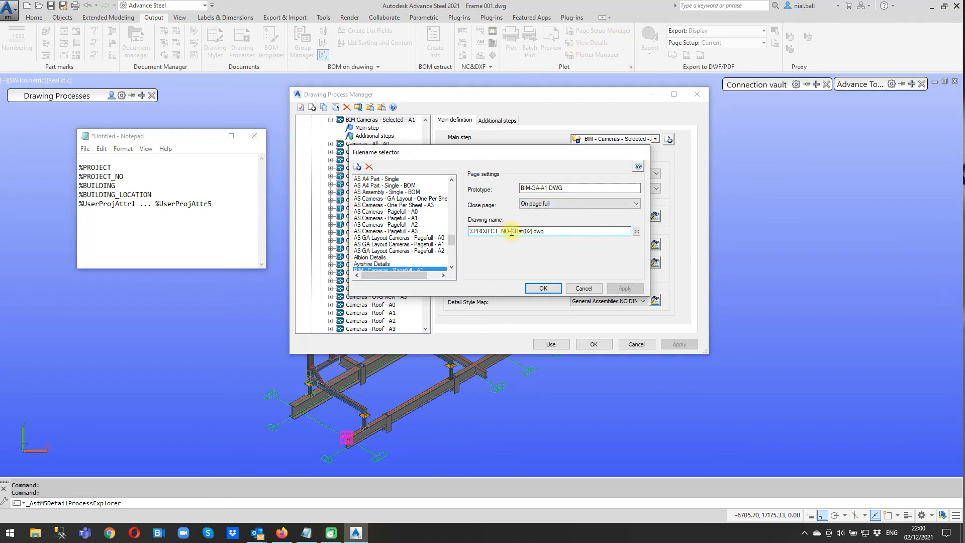
pyautogui.write('ASC-')
pyautogui.write('%BUILDING')
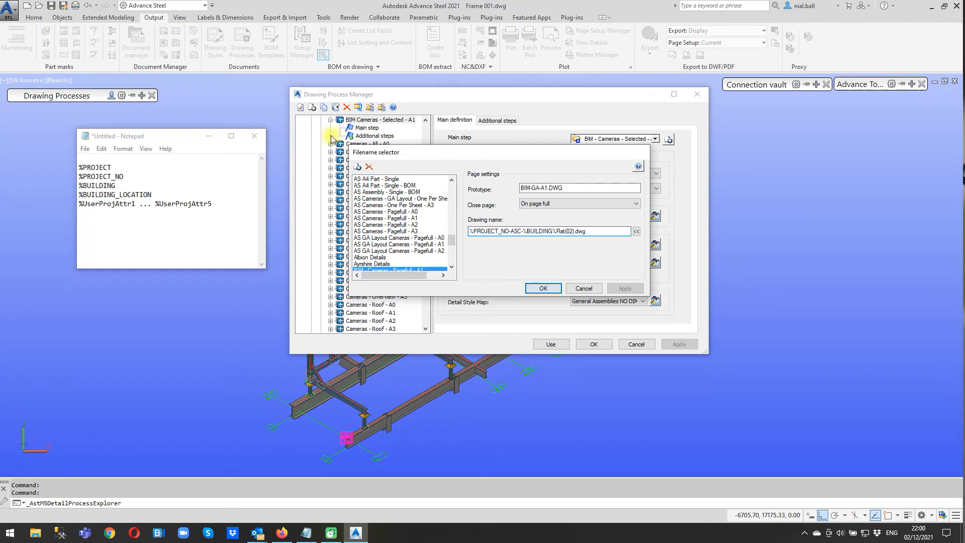
pyautogui.write('-')
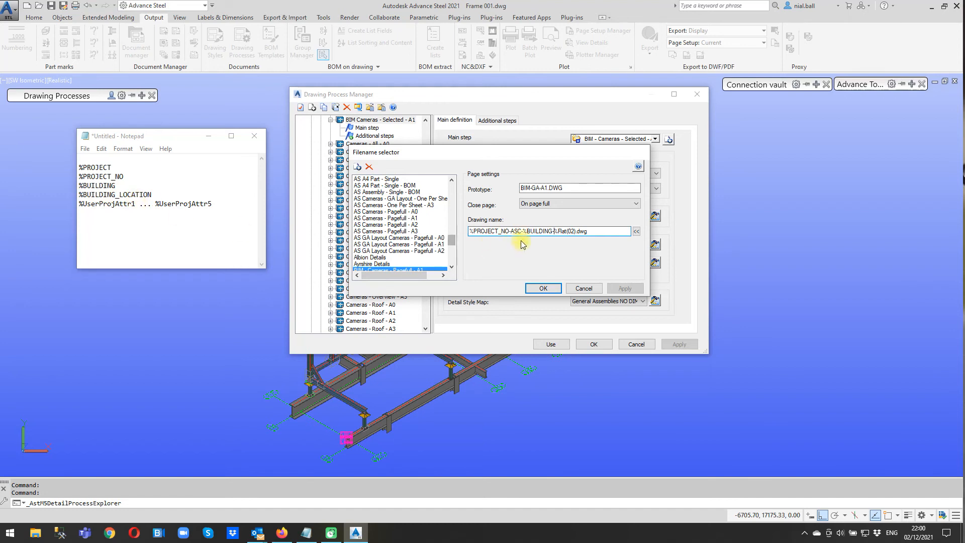
# Extend the drawing name with %BUILDING_LOCATION-DR-X- before the flat number code, change that code to %Flat(04), and accept the filename settings
pyautogui.write('%BUILDING-LOCATION%')
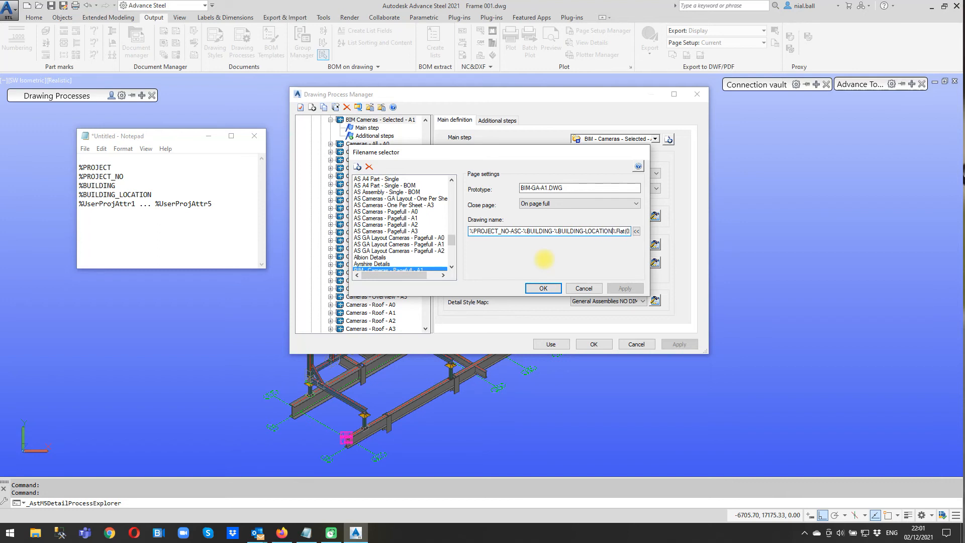
pyautogui.click(588, 229)
pyautogui.press('BackSpace')
pyautogui.write('_')
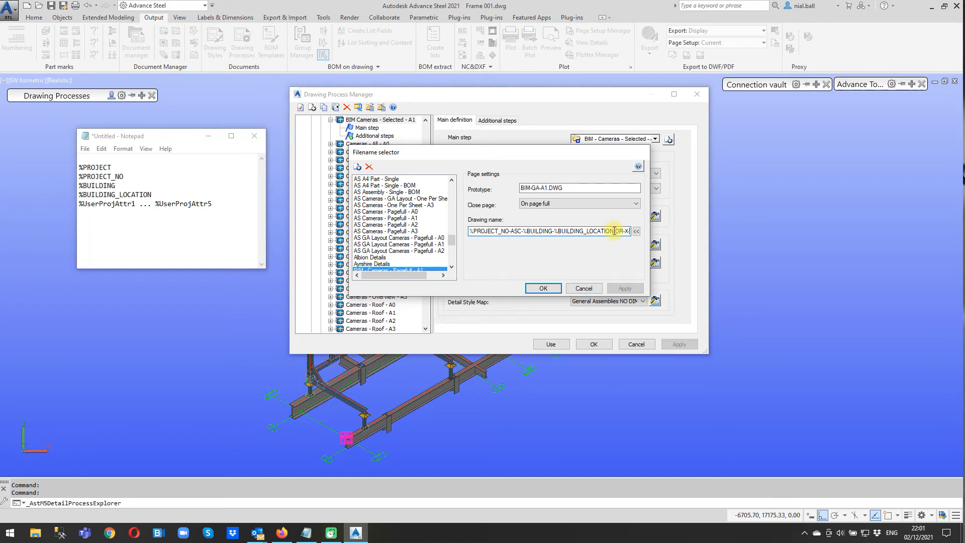
pyautogui.moveTo(614, 231)
pyautogui.mouseDown()
pyautogui.moveTo(645, 234)
pyautogui.moveTo(626, 240)
pyautogui.mouseUp()
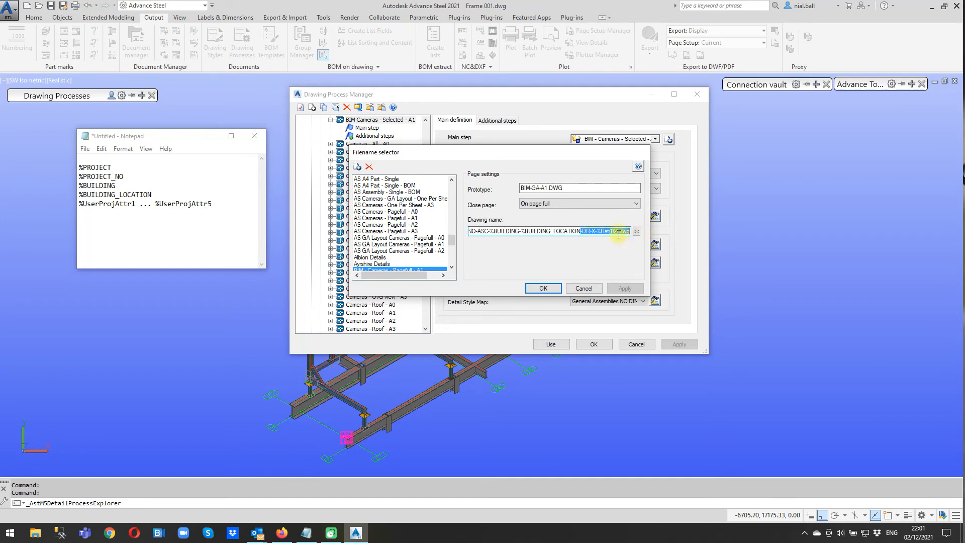
pyautogui.click(617, 231)
pyautogui.press('BackSpace')
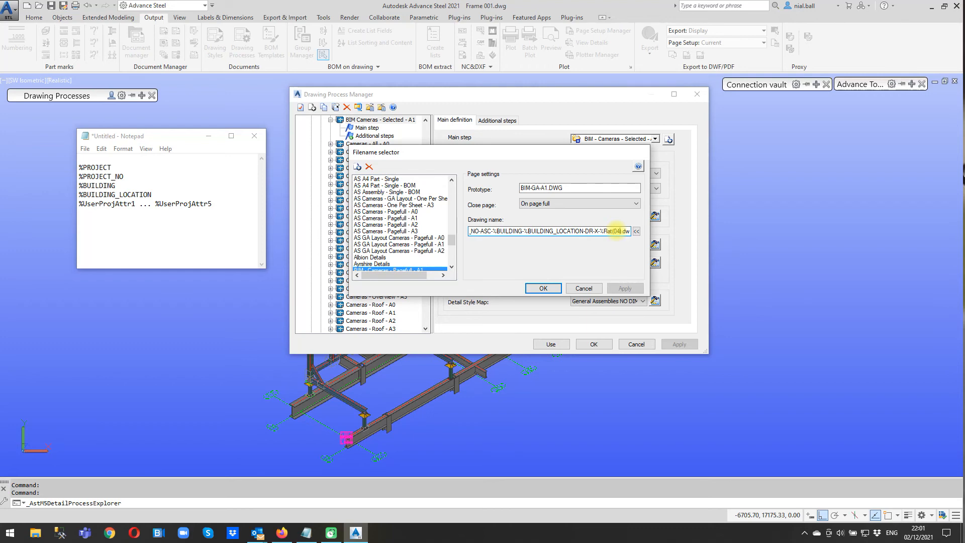
pyautogui.click(545, 289)
# Recheck the drawing name and available codes in the filename selector, and close the Drawing Process Manager
pyautogui.click(655, 217)
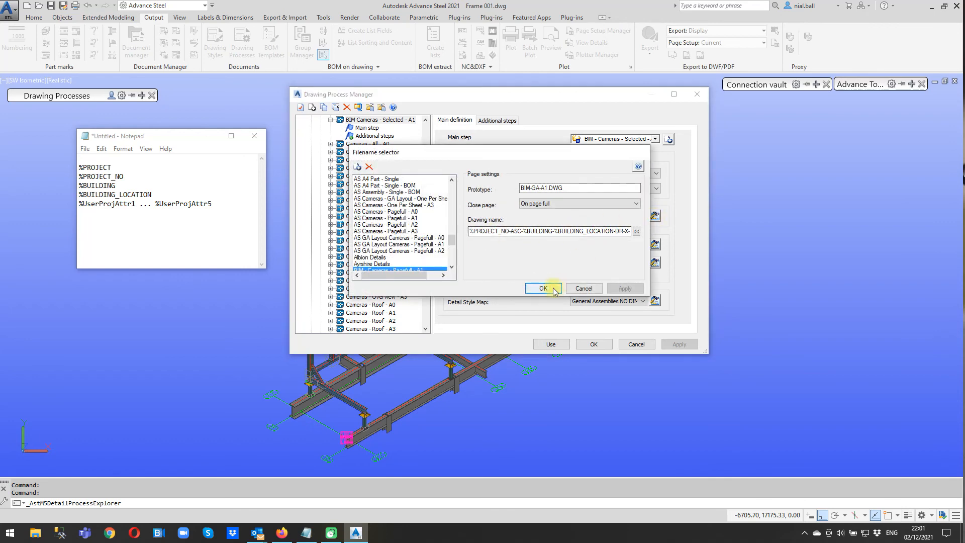
pyautogui.click(636, 231)
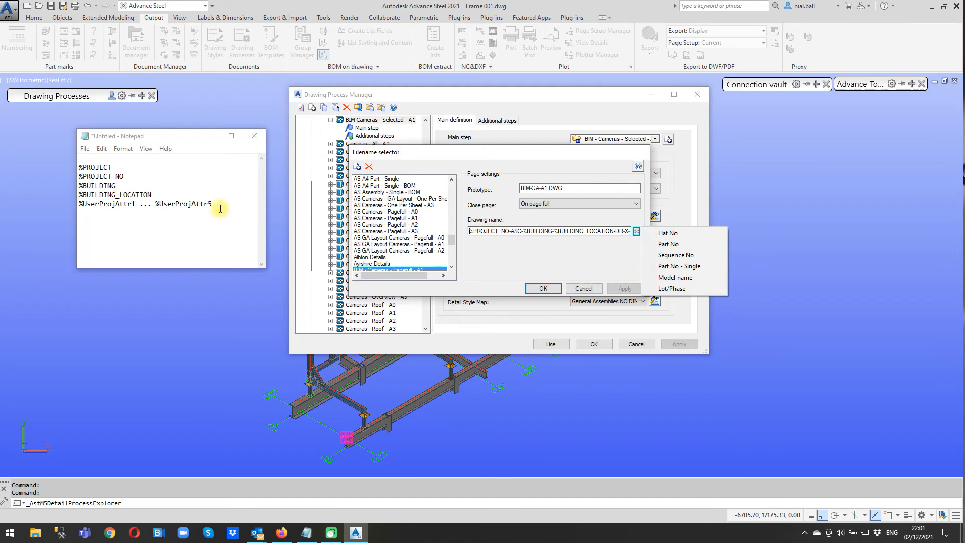
pyautogui.click(544, 288)
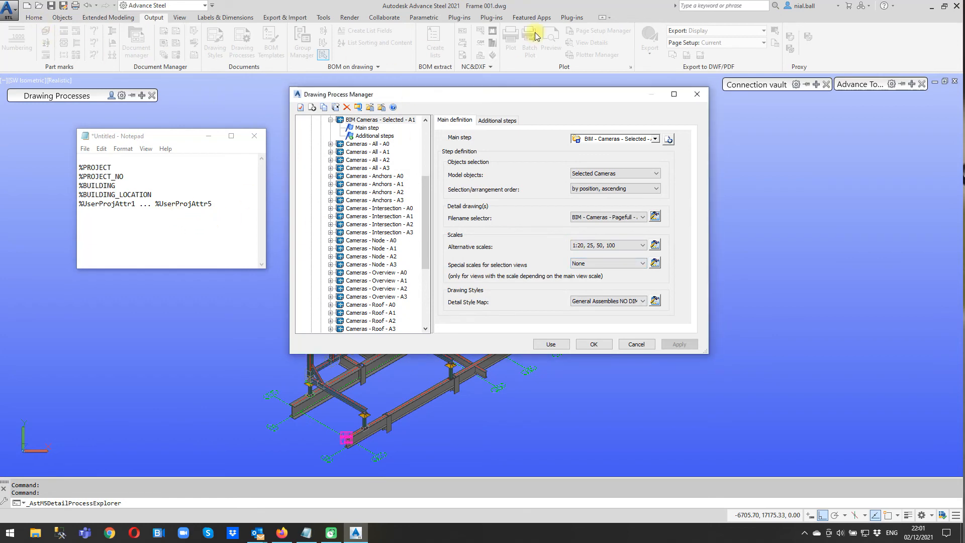
pyautogui.click(697, 95)
# Display the Project Info 1 fields of the project data again, and close the dialog without changes
pyautogui.click(34, 17)
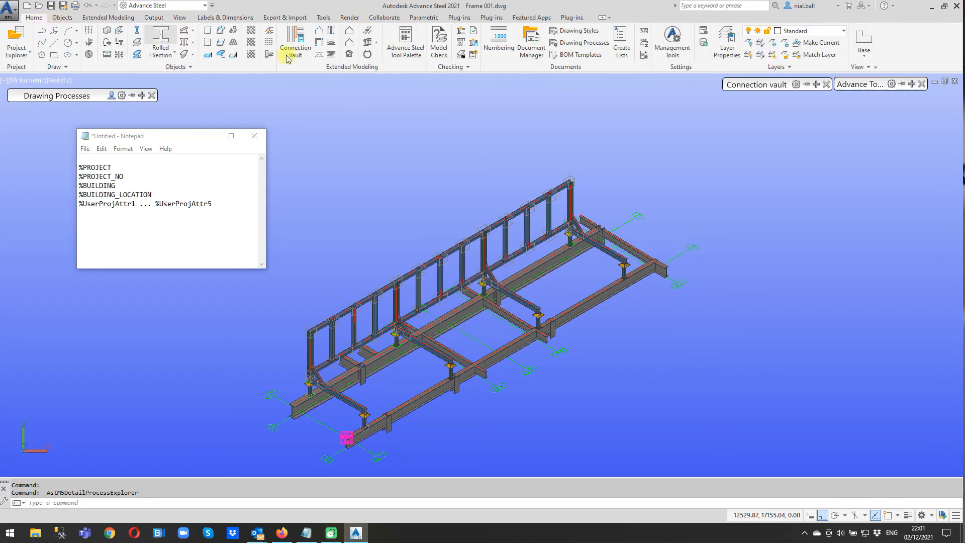
pyautogui.click(703, 32)
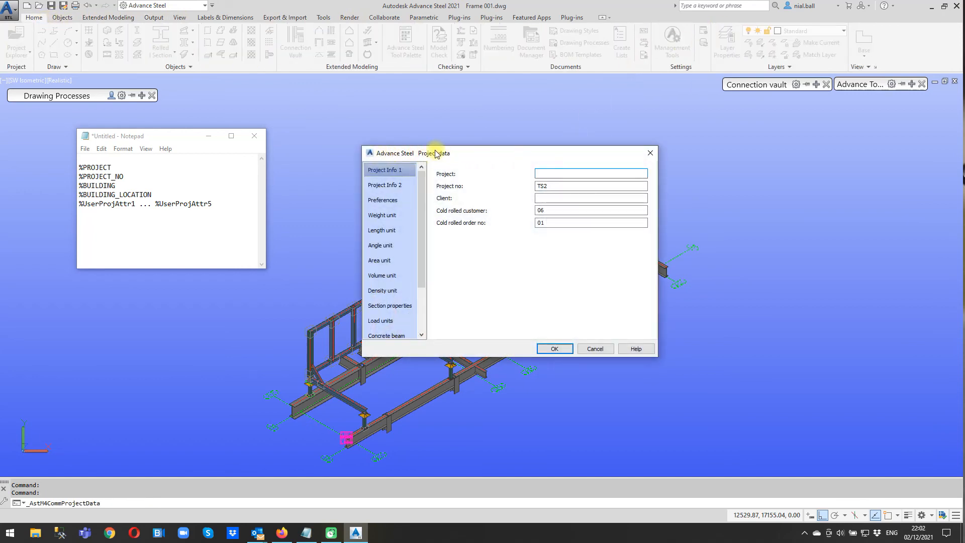
pyautogui.click(651, 153)
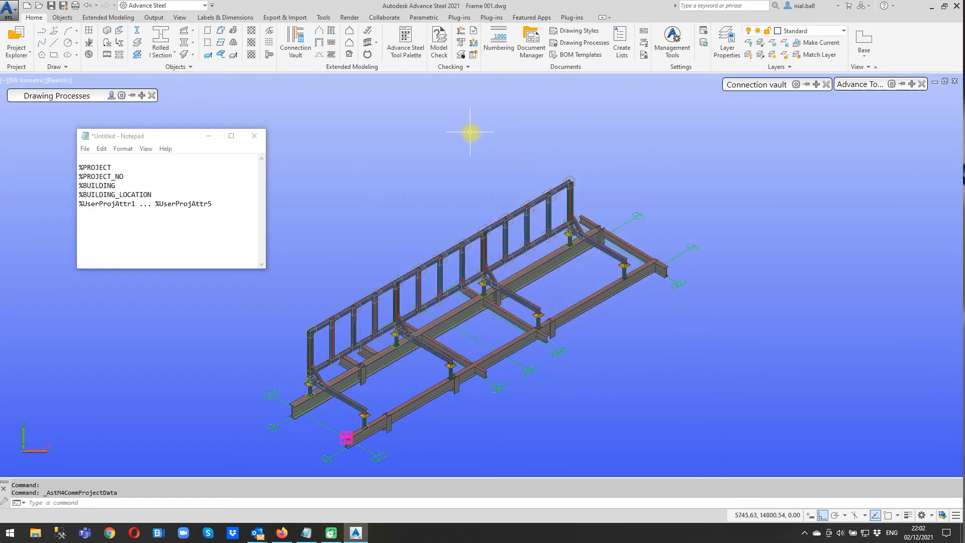
# Save the model and run the BIM Cameras - Selected - A1 drawing process on the camera at the frame's near corner
pyautogui.moveTo(194, 136); pyautogui.dragTo(964, 137)
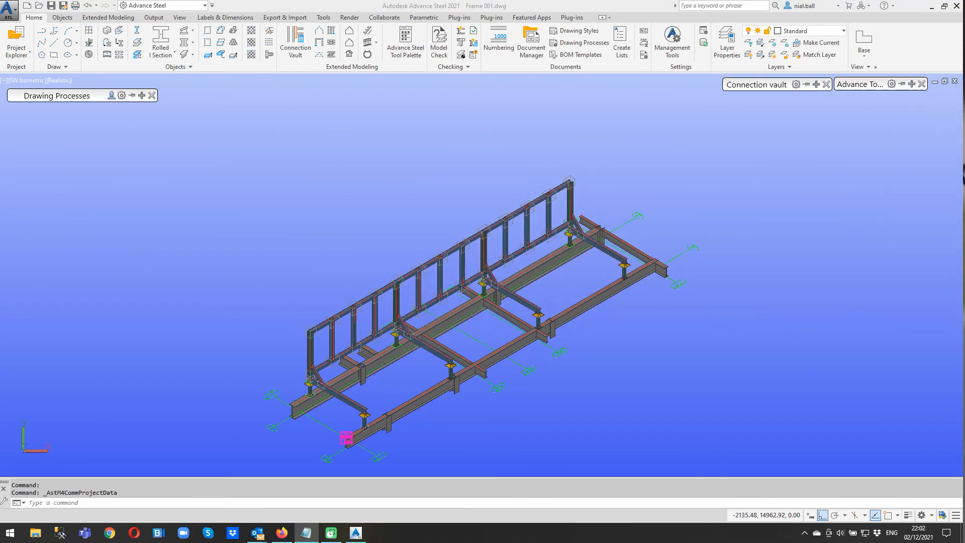
pyautogui.click(54, 9)
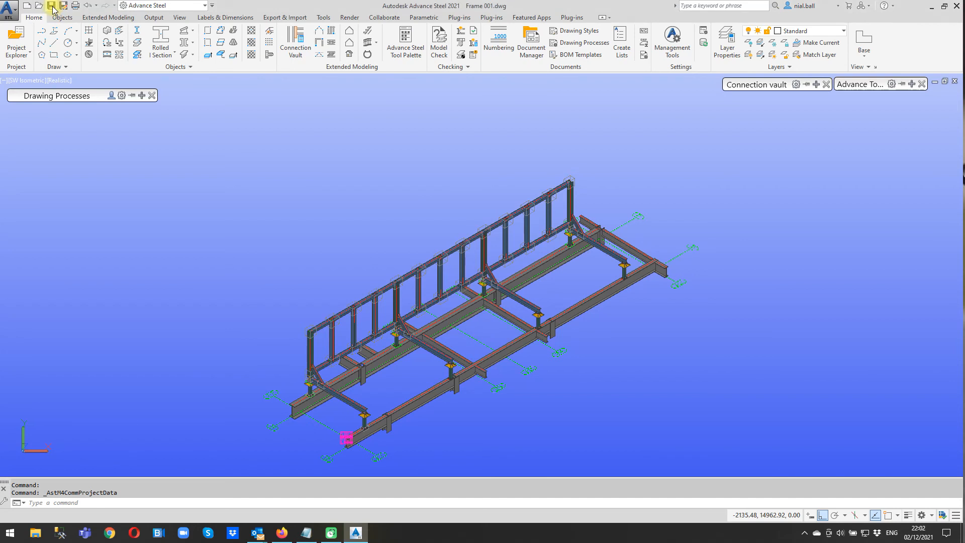
pyautogui.click(346, 437)
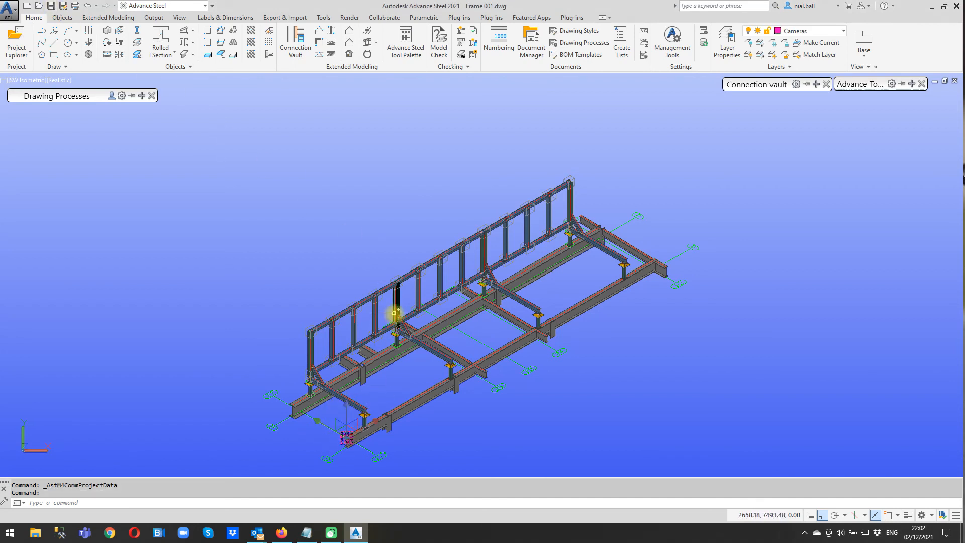
pyautogui.moveTo(99, 103)
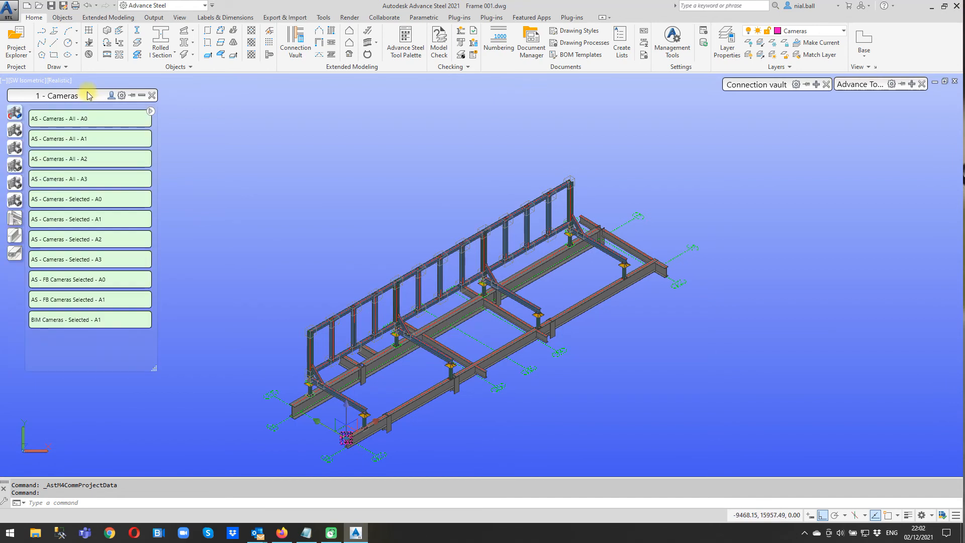
pyautogui.click(75, 319)
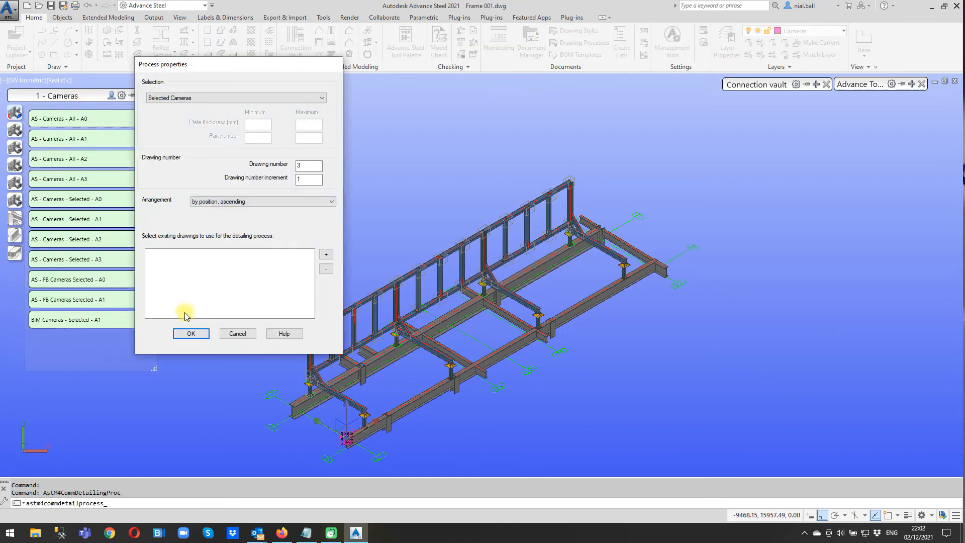
pyautogui.click(191, 334)
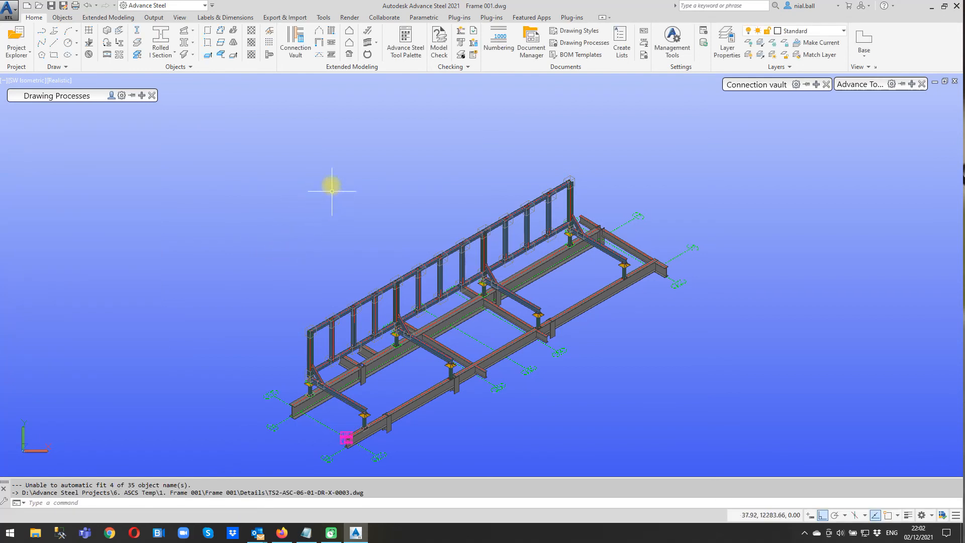
# Show the up-to-date detail drawings in the Document Manager and preview TS2-ASC-06-01-DR-X-0003.dwg
pyautogui.click(160, 18)
pyautogui.click(145, 43)
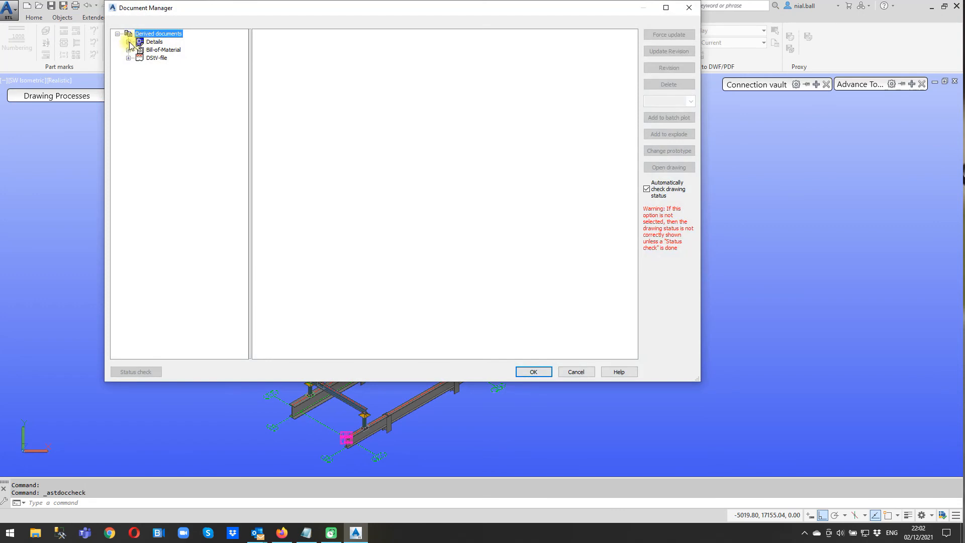
pyautogui.doubleClick(141, 43)
pyautogui.click(140, 50)
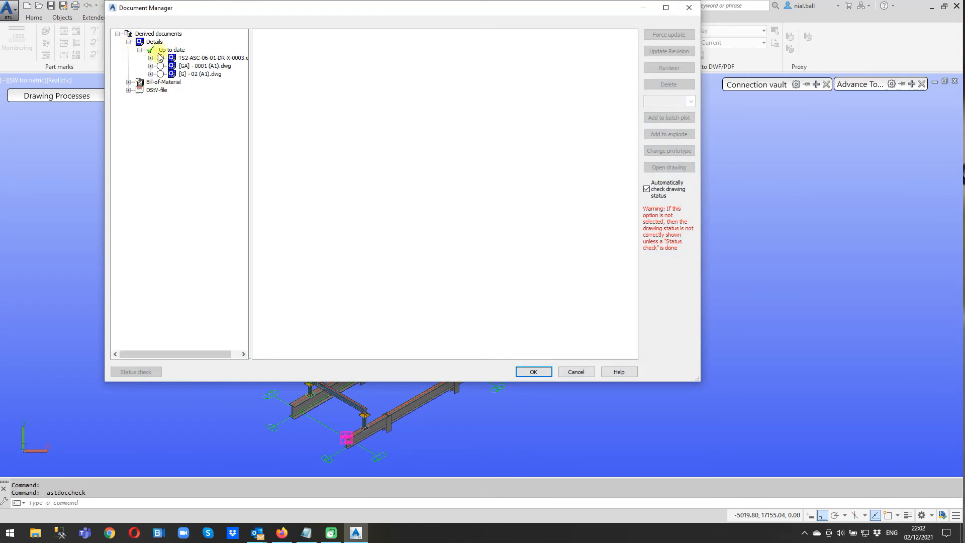
pyautogui.moveTo(249, 53); pyautogui.dragTo(366, 55)
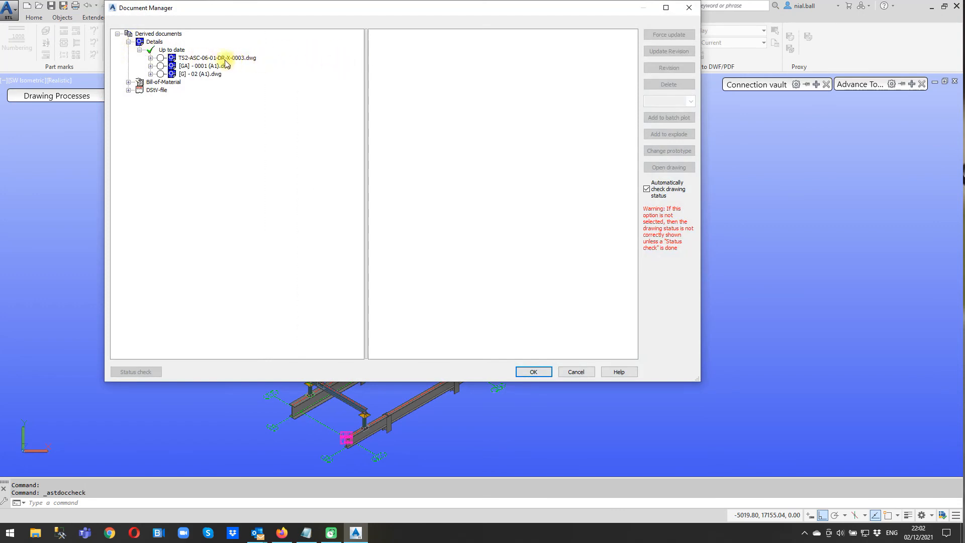
pyautogui.click(243, 58)
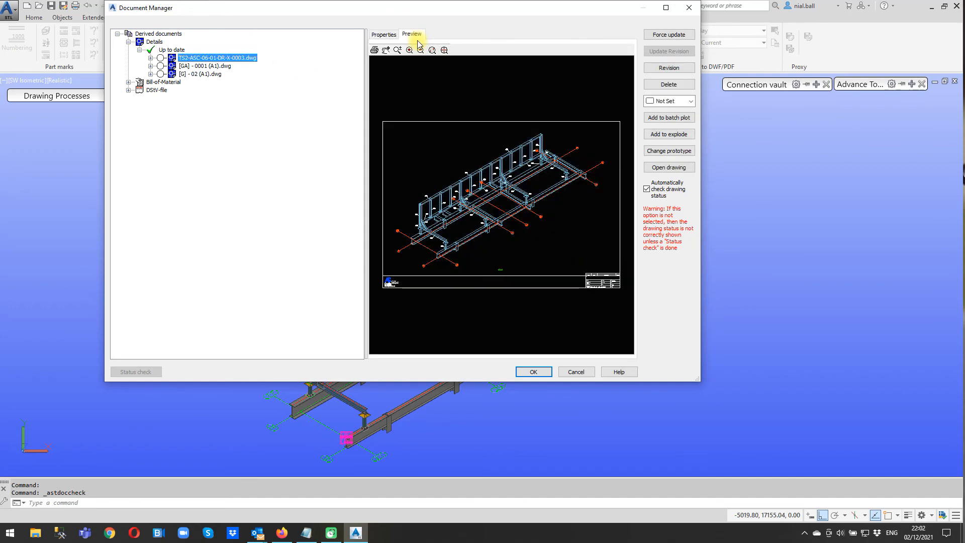
# Examine the drawing number in the previewed drawing's title block
pyautogui.scroll(4, 610, 292)
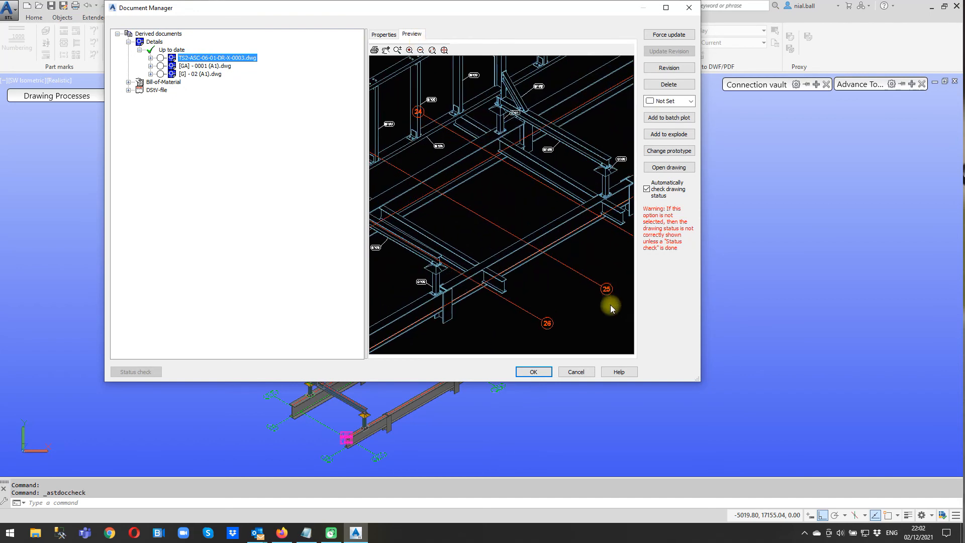
pyautogui.moveTo(601, 303)
pyautogui.mouseDown(button='middle')
pyautogui.moveTo(572, 303)
pyautogui.moveTo(336, 140)
pyautogui.mouseUp(button='middle')
pyautogui.moveTo(601, 331); pyautogui.dragTo(371, 158, button='middle')
pyautogui.scroll(2, 495, 211)
pyautogui.scroll(3, 496, 244)
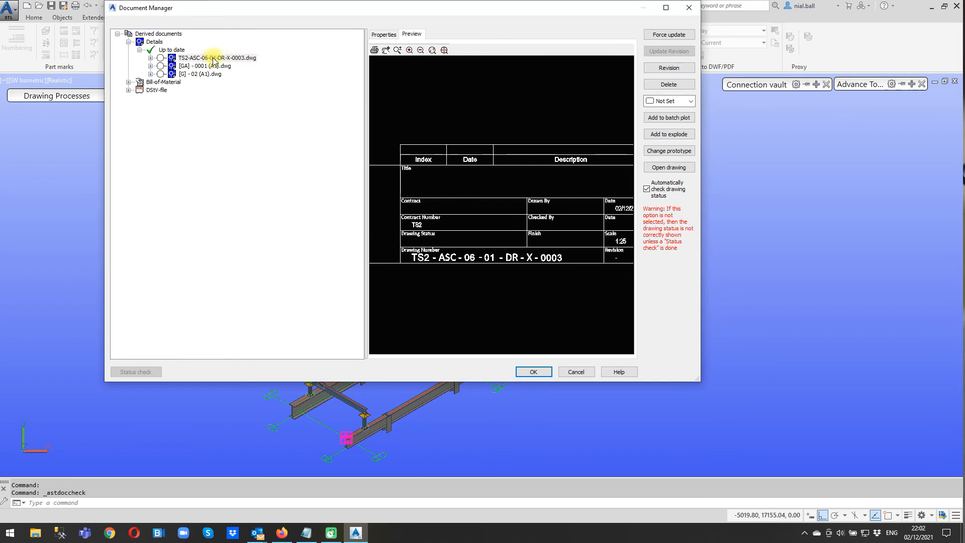
# Add revision A to TS2-ASC-06-01-DR-X-0003.dwg with the author's initials and the description BLAH BLAH
pyautogui.click(669, 67)
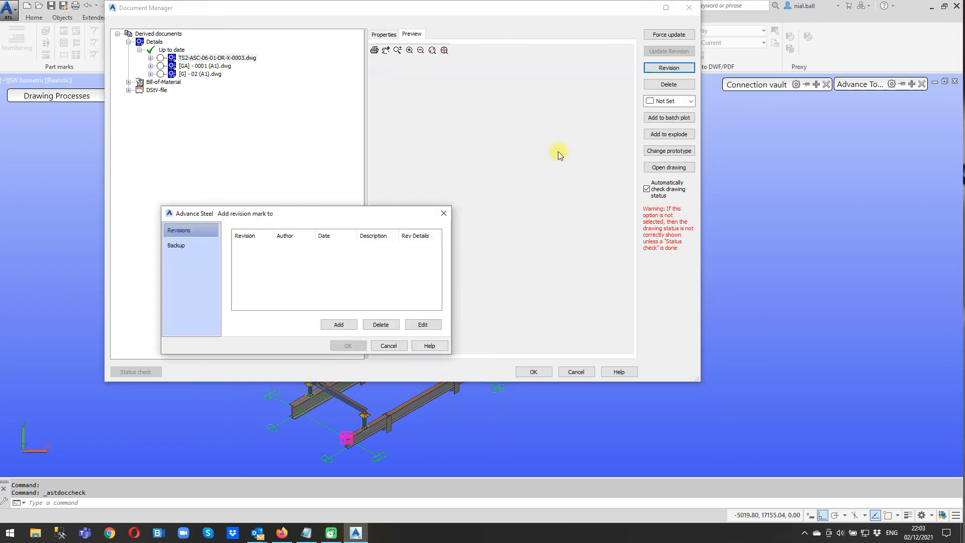
pyautogui.click(339, 325)
pyautogui.click(305, 255)
pyautogui.write('nfb')
pyautogui.moveTo(304, 257); pyautogui.dragTo(261, 268)
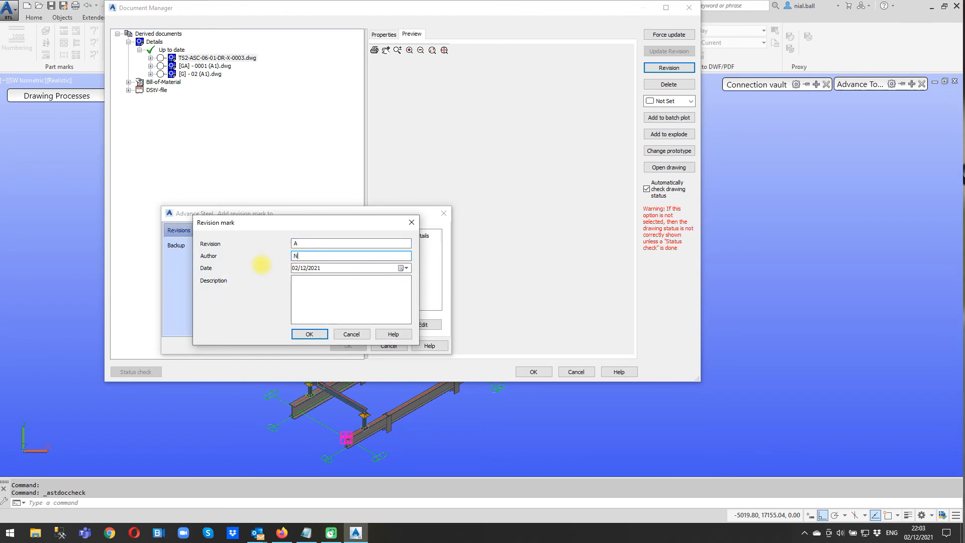
pyautogui.click(303, 281)
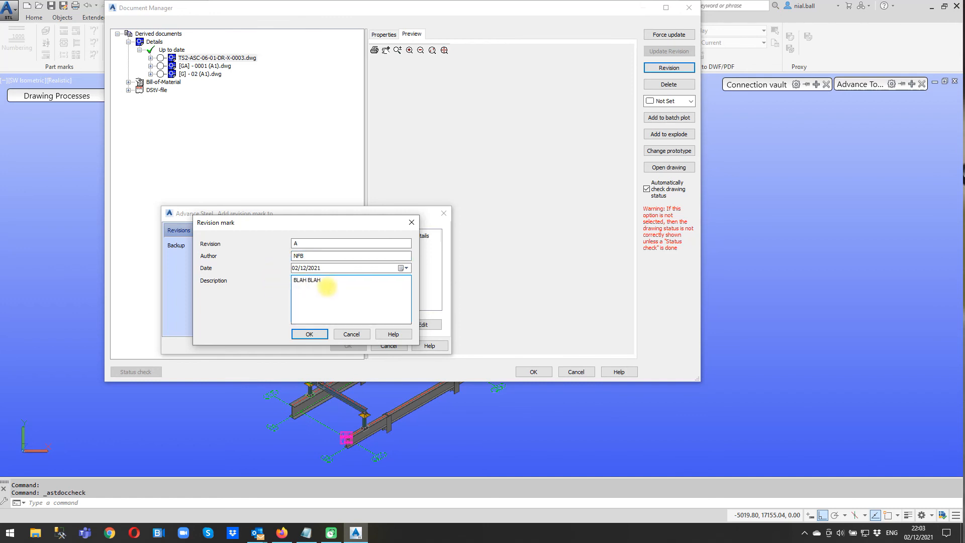
pyautogui.click(309, 334)
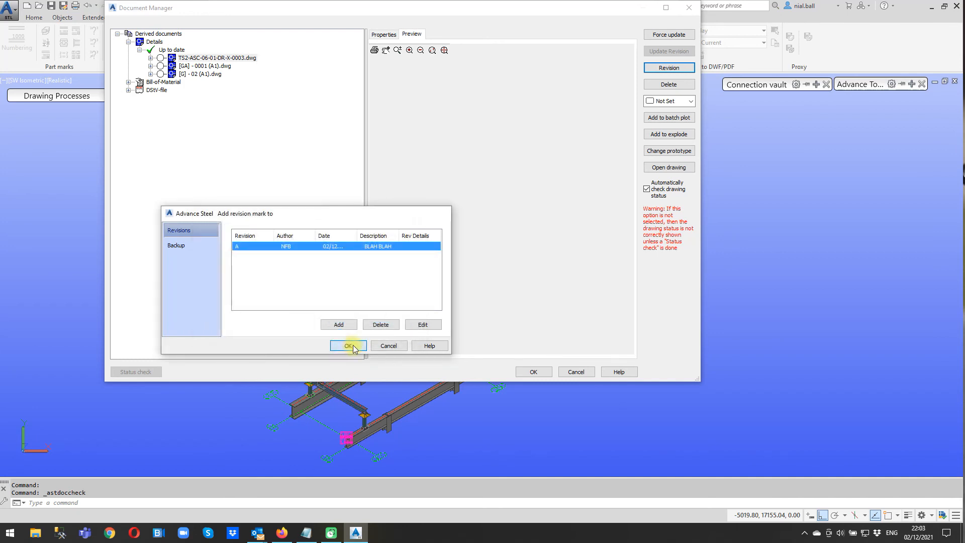
pyautogui.click(348, 346)
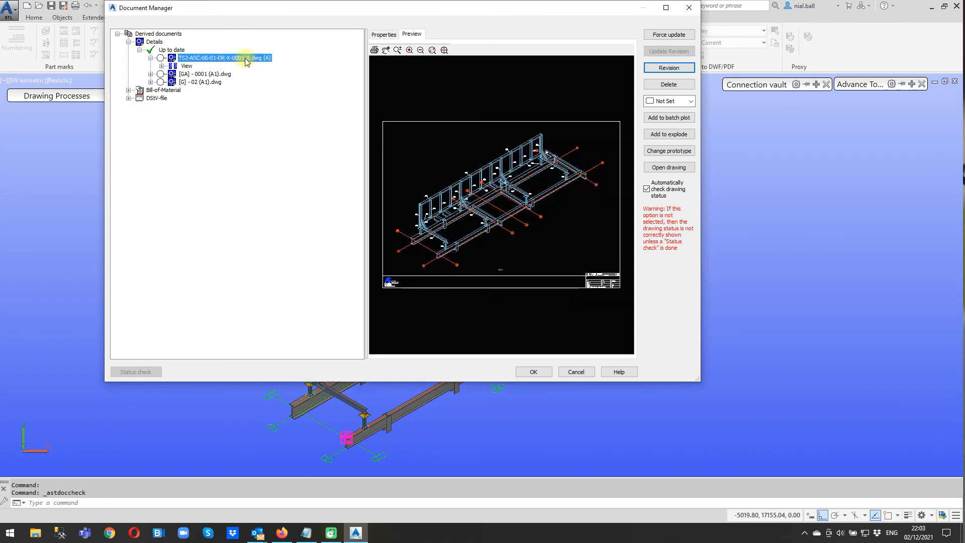
# Inspect the revision table, drawing number and revision letter in the revised drawing's title block, and close the Document Manager
pyautogui.click(584, 253)
pyautogui.scroll(4, 616, 284)
pyautogui.moveTo(616, 285); pyautogui.dragTo(297, 146, button='middle')
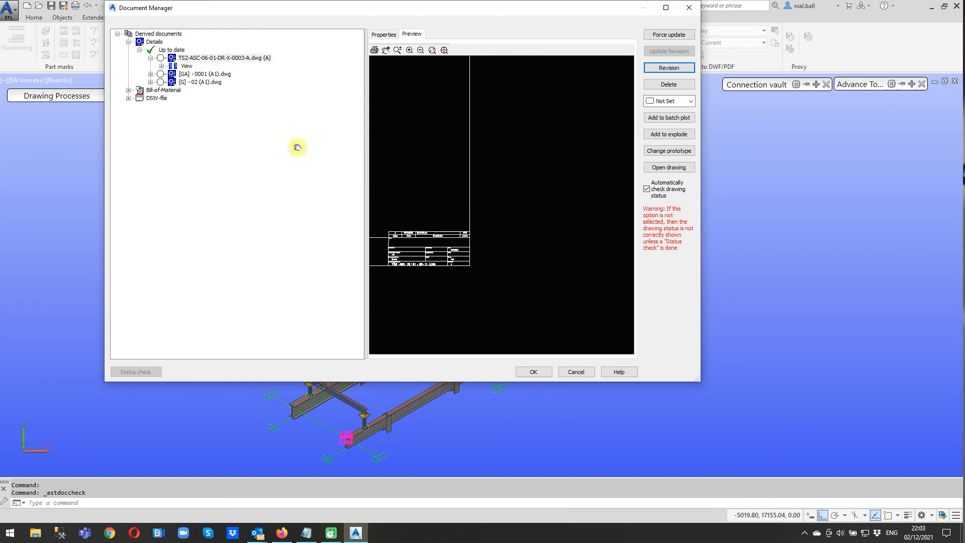
pyautogui.scroll(2, 443, 288)
pyautogui.moveTo(425, 253); pyautogui.dragTo(564, 232, button='middle')
pyautogui.scroll(4, 517, 269)
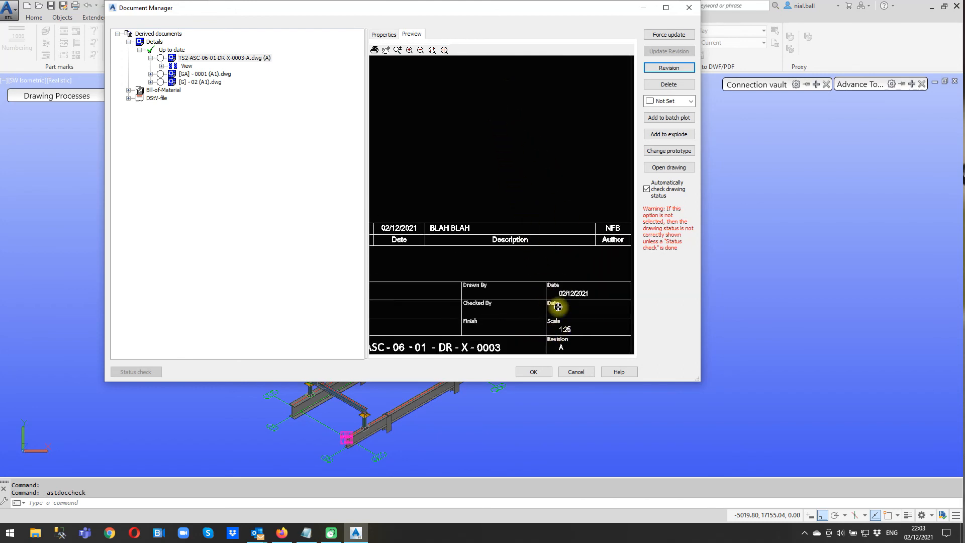
pyautogui.scroll(2, 550, 306)
pyautogui.moveTo(554, 326); pyautogui.dragTo(521, 169, button='middle')
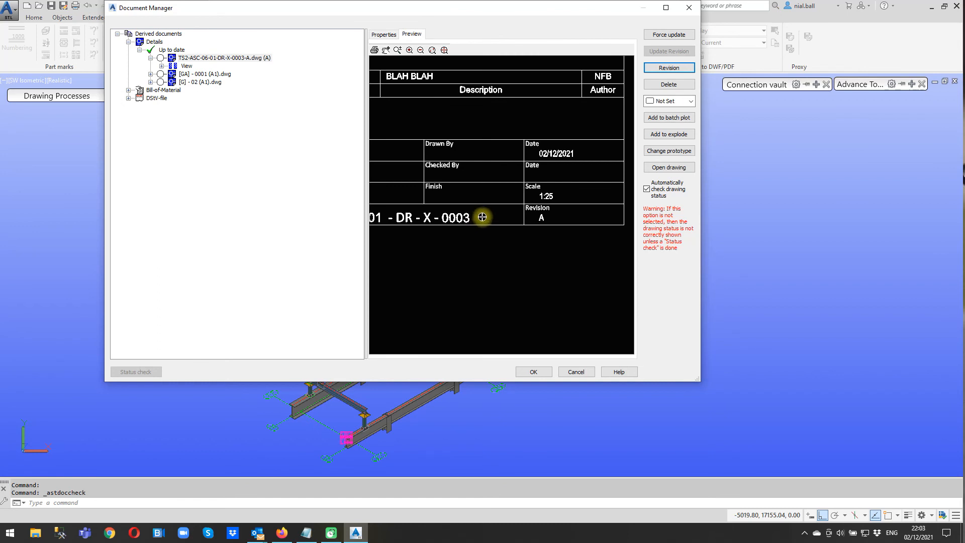
pyautogui.click(533, 370)
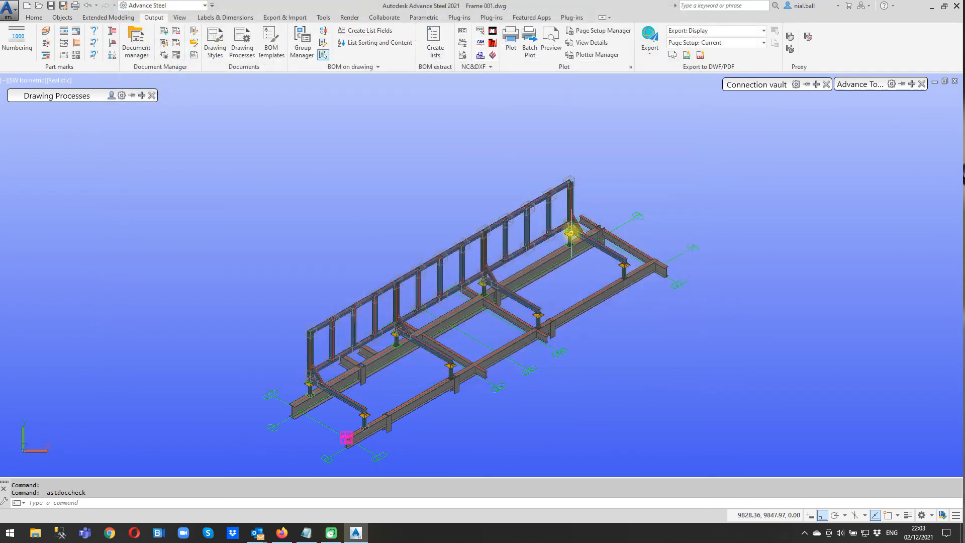
# Bring back the Notepad list of project attribute codes and review the %UserProjAttr1 to %UserProjAttr5 codes
pyautogui.moveTo(964, 47); pyautogui.dragTo(227, 136)
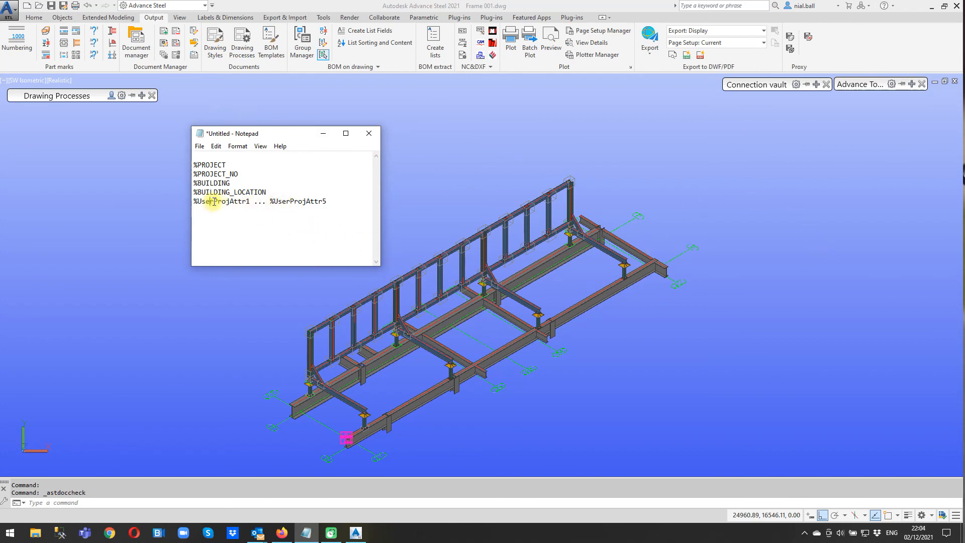
pyautogui.moveTo(212, 202); pyautogui.dragTo(327, 201)
pyautogui.moveTo(280, 204); pyautogui.dragTo(327, 202)
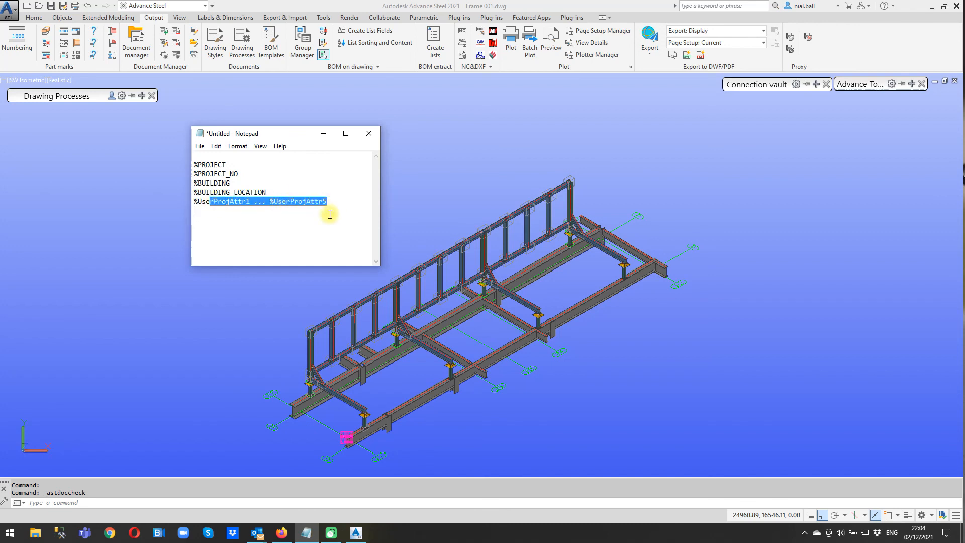
pyautogui.moveTo(230, 174); pyautogui.dragTo(270, 202)
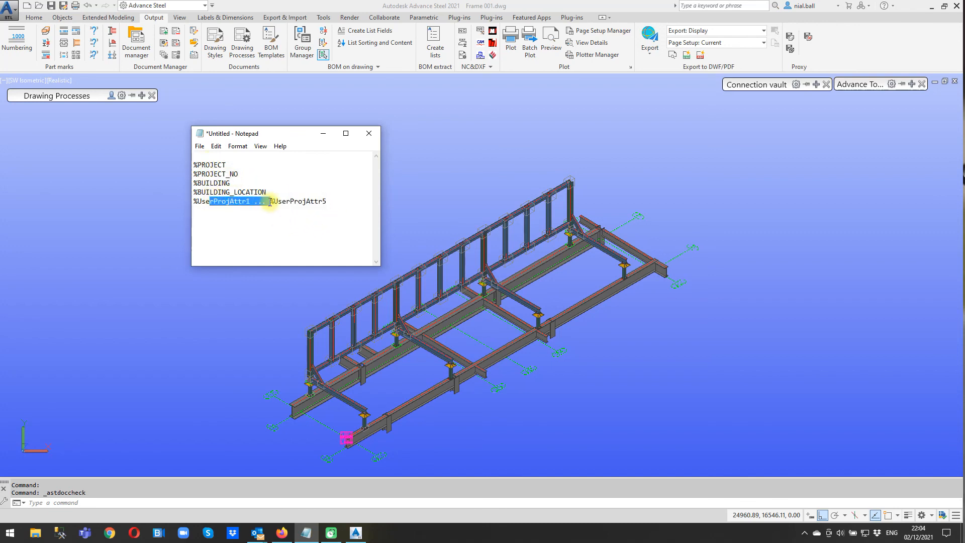
pyautogui.click(310, 202)
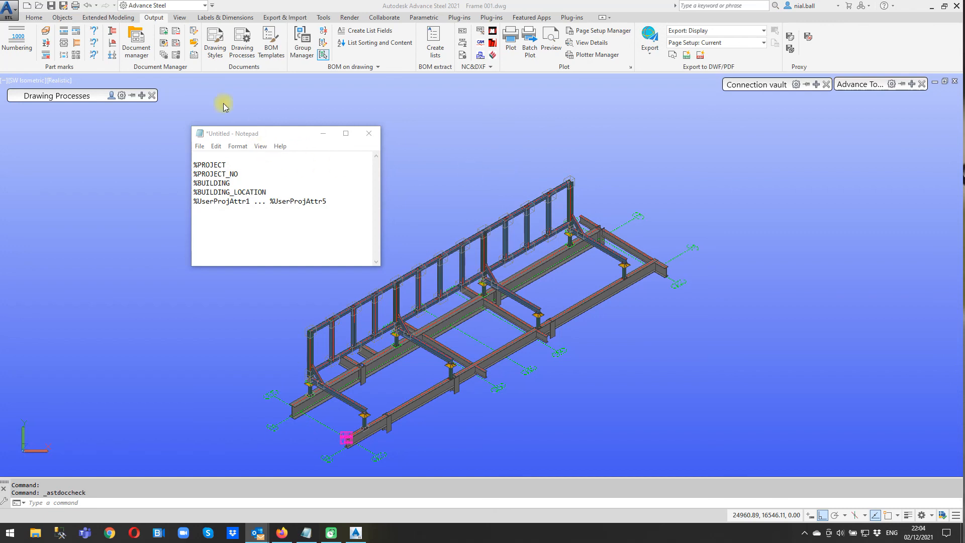
# Review the drawing name in the filename selector of the BIM Cameras - Selected - A1 process, and close both dialogs without changes
pyautogui.click(164, 56)
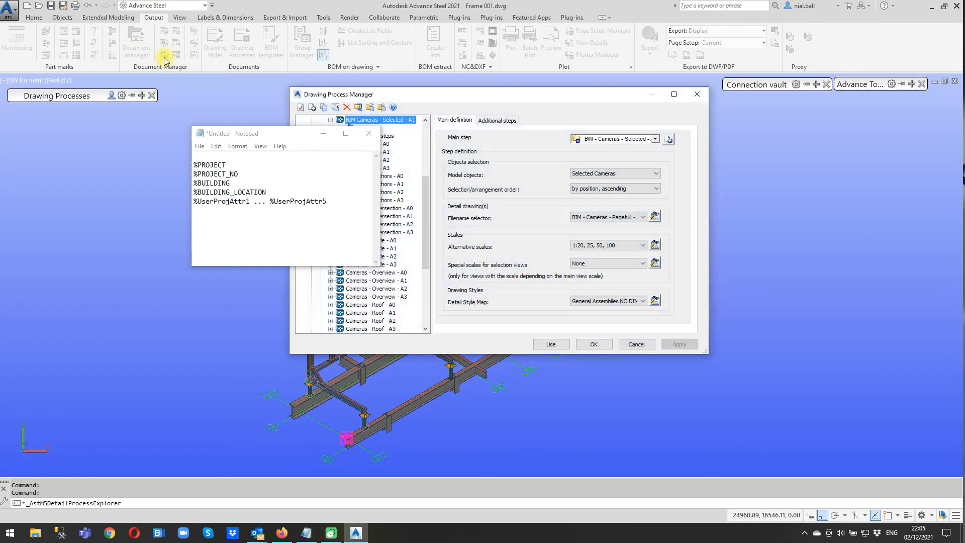
pyautogui.moveTo(297, 133); pyautogui.dragTo(130, 144)
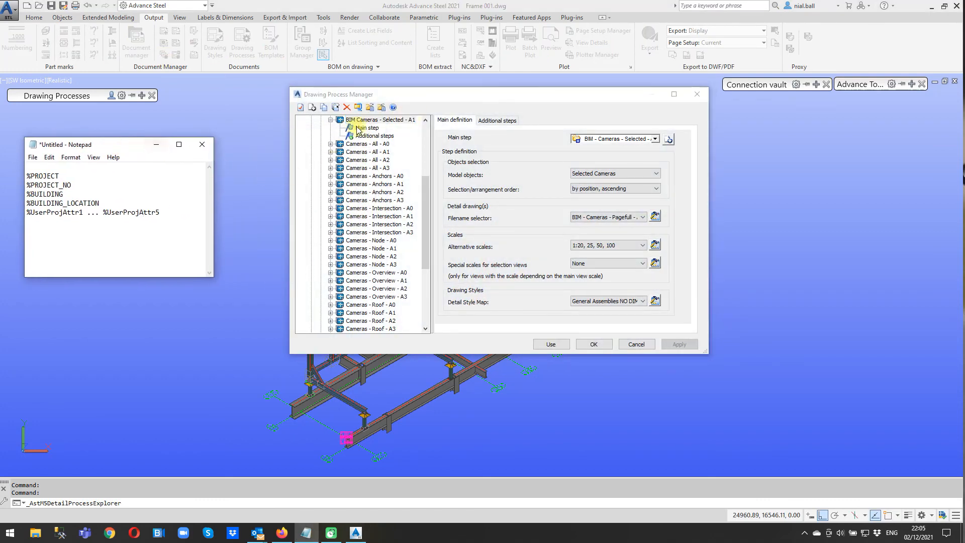
pyautogui.click(330, 119)
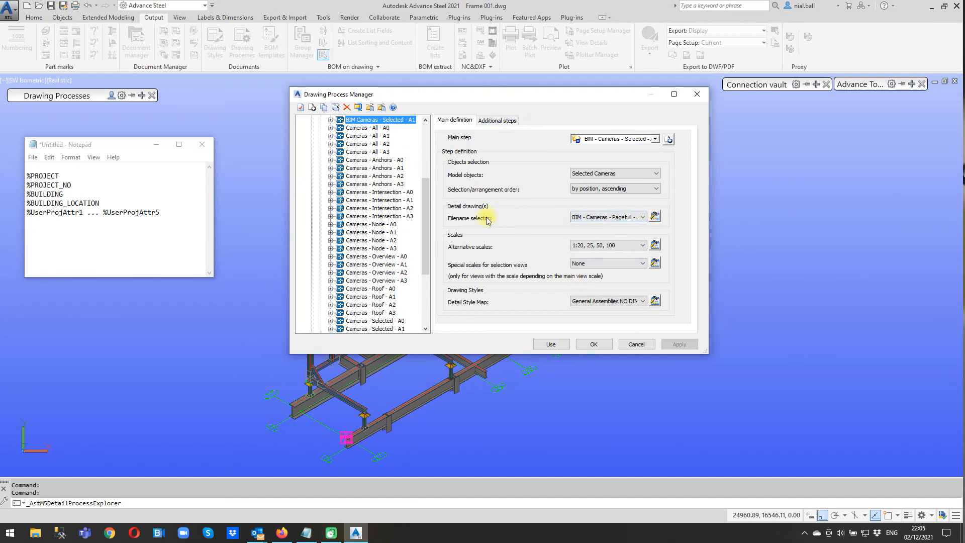
pyautogui.click(655, 216)
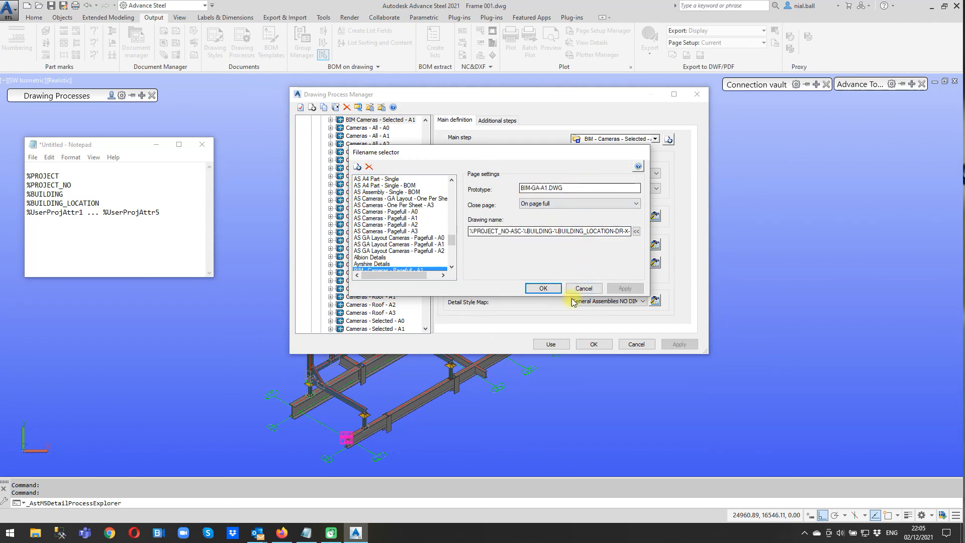
pyautogui.click(584, 288)
pyautogui.click(637, 344)
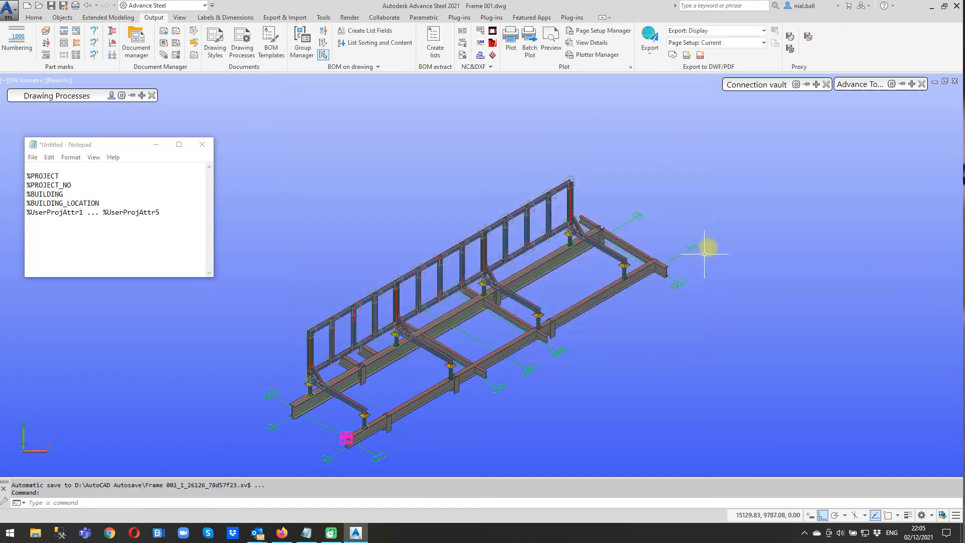